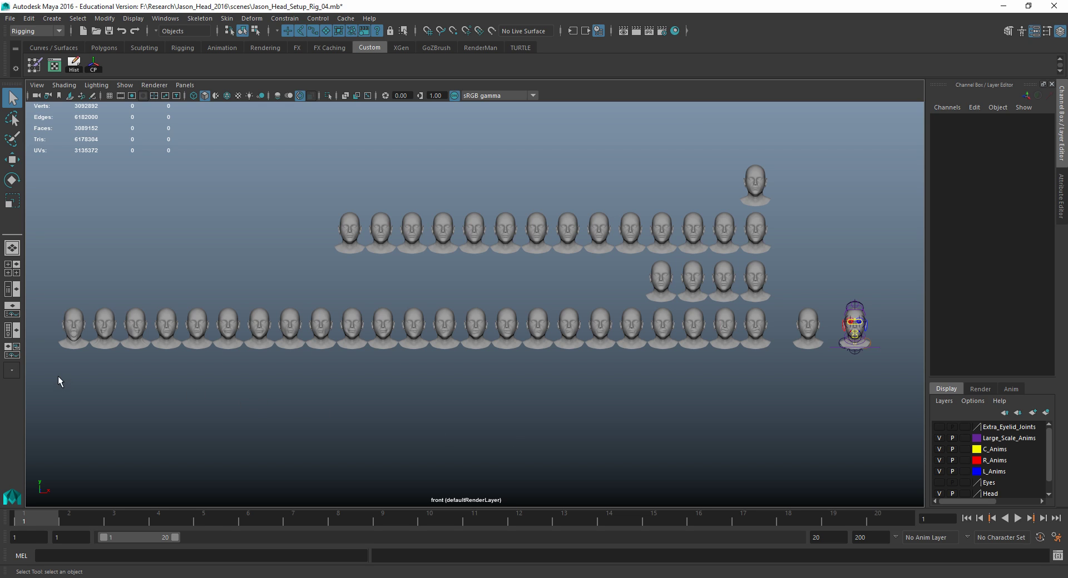
Select every expression target head in all four rows, adding the neutral Receiver head last.
drag(58, 377, 765, 321)
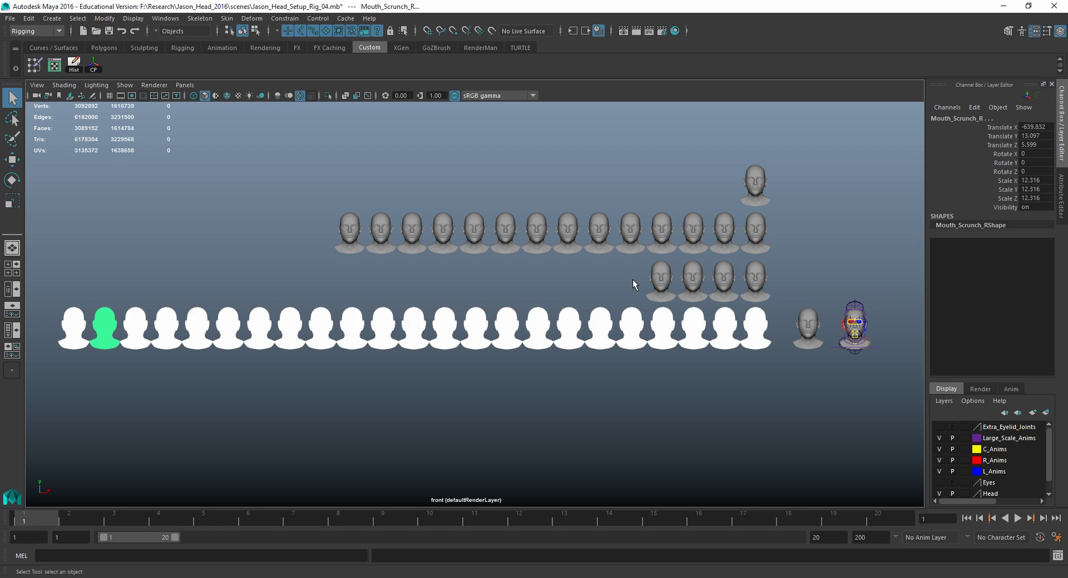
shift+drag(633, 279, 782, 278)
shift+drag(334, 222, 778, 245)
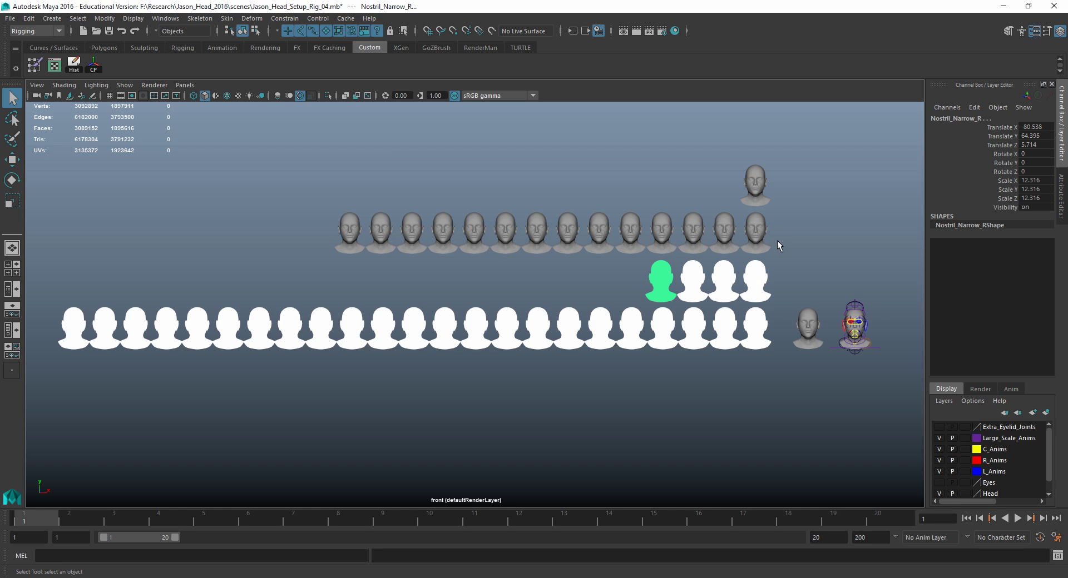
shift+click(760, 185)
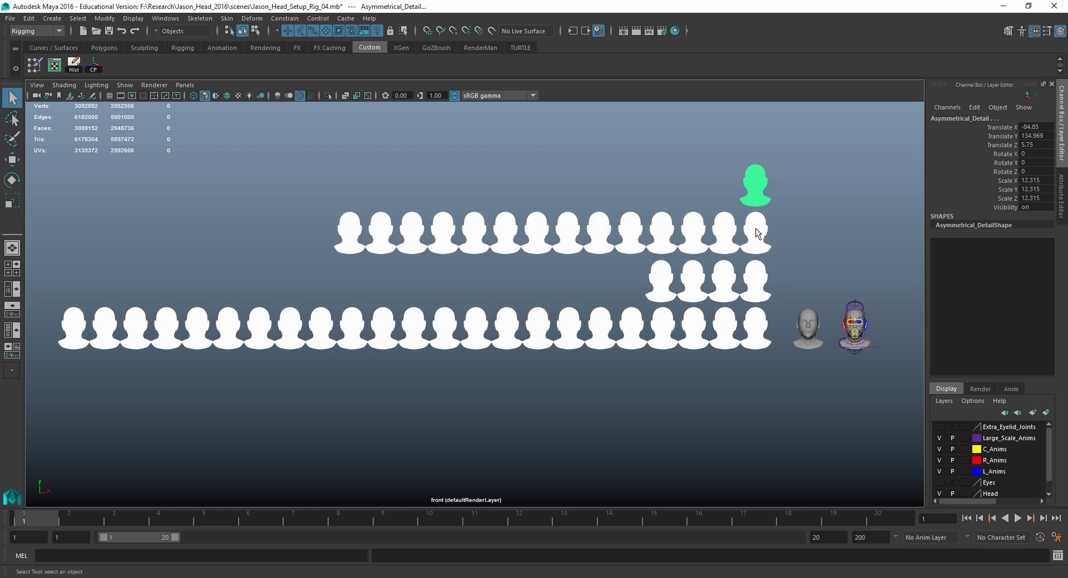
shift+click(811, 327)
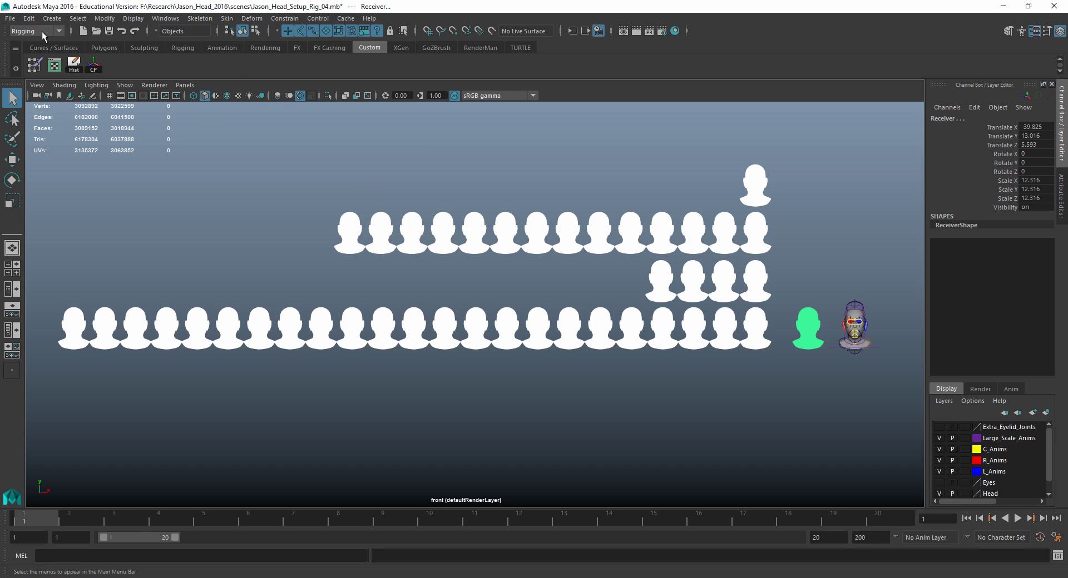
Open the Blend Shape creation options and name the node BS_Face_Shapes.
click(249, 19)
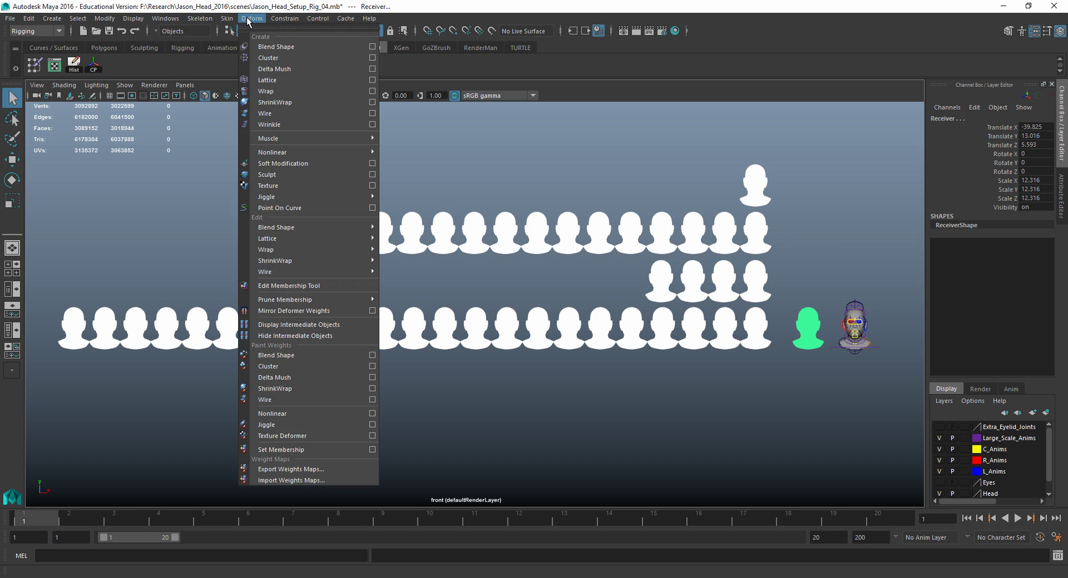
click(372, 47)
drag(843, 165, 346, 95)
click(298, 104)
click(312, 127)
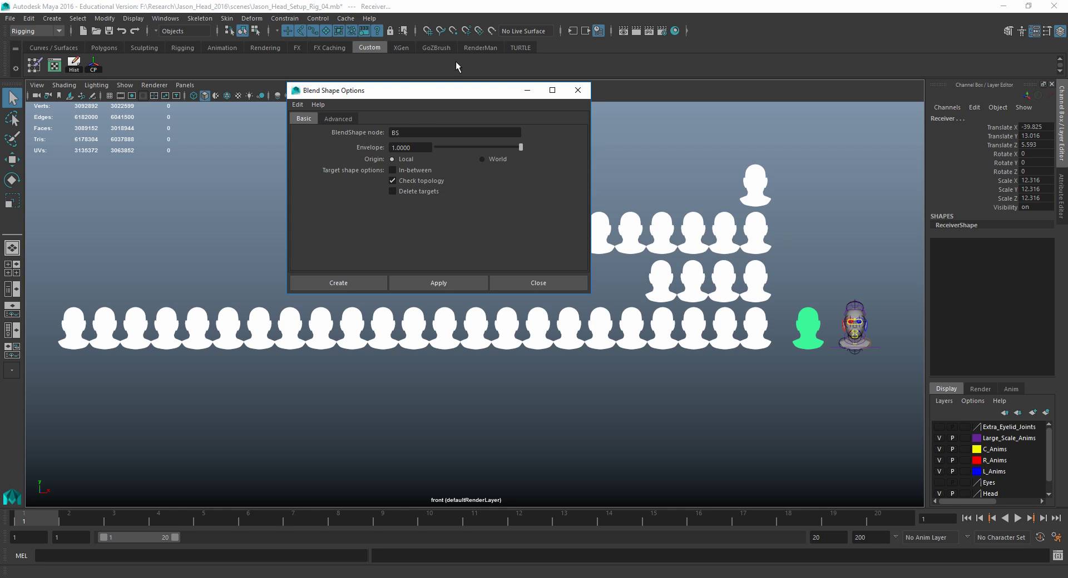
text(Face_Shapes)
Use Front of chain as the deformation order and create the blend shape on the Receiver head.
click(345, 119)
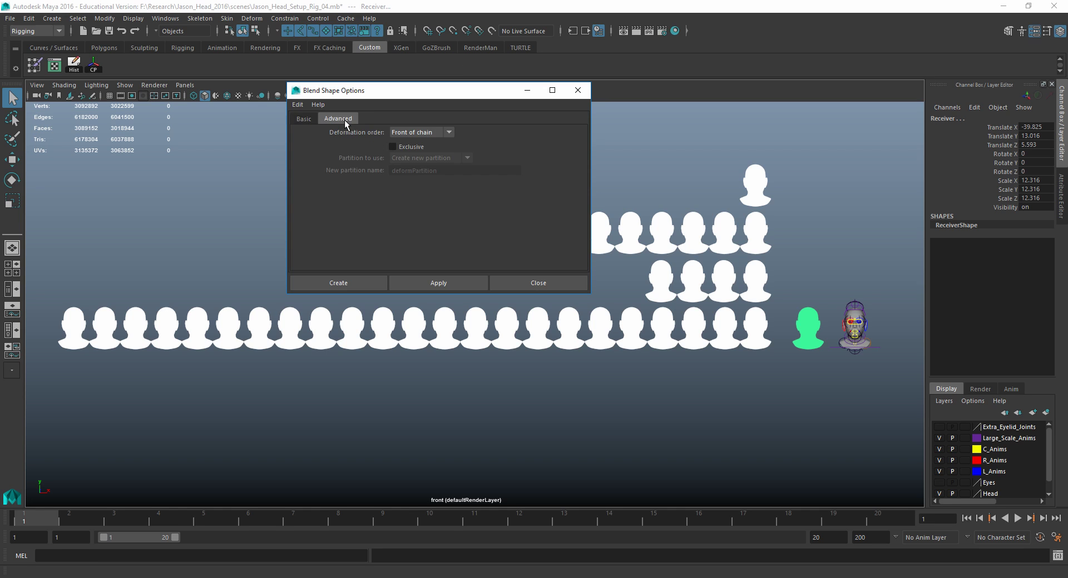
click(408, 135)
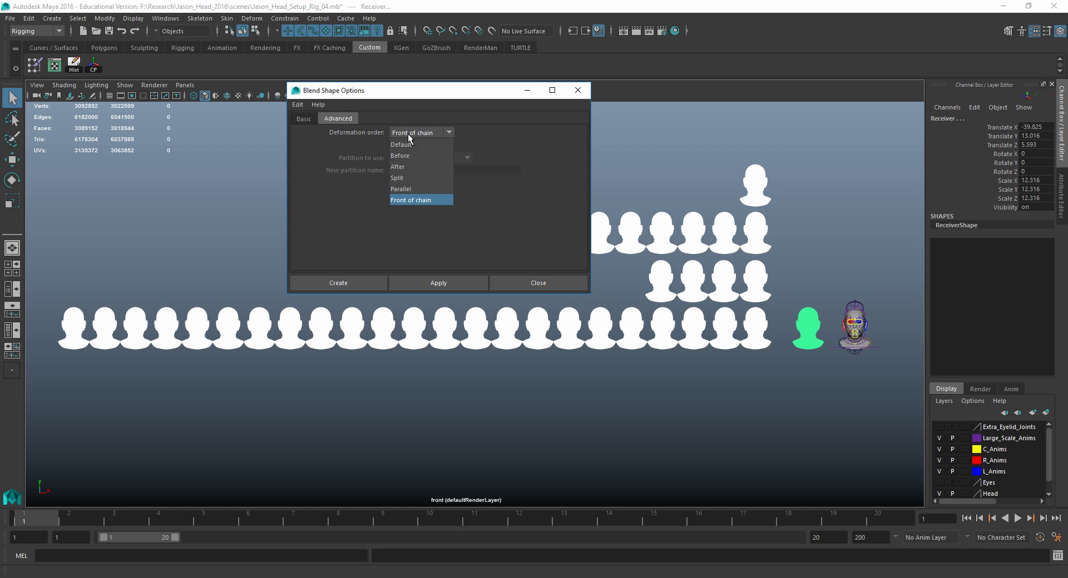
click(408, 133)
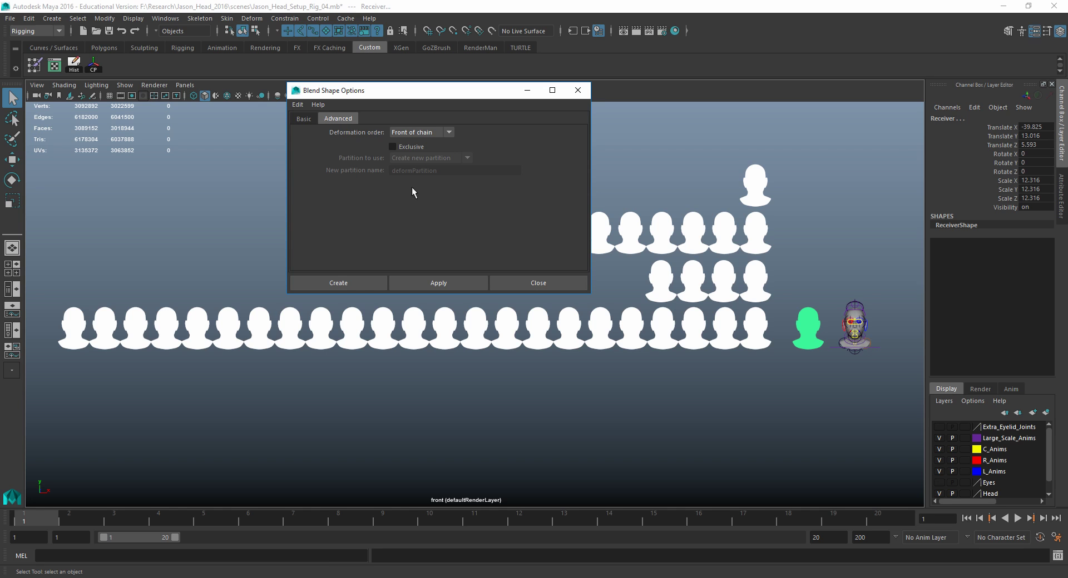
click(359, 282)
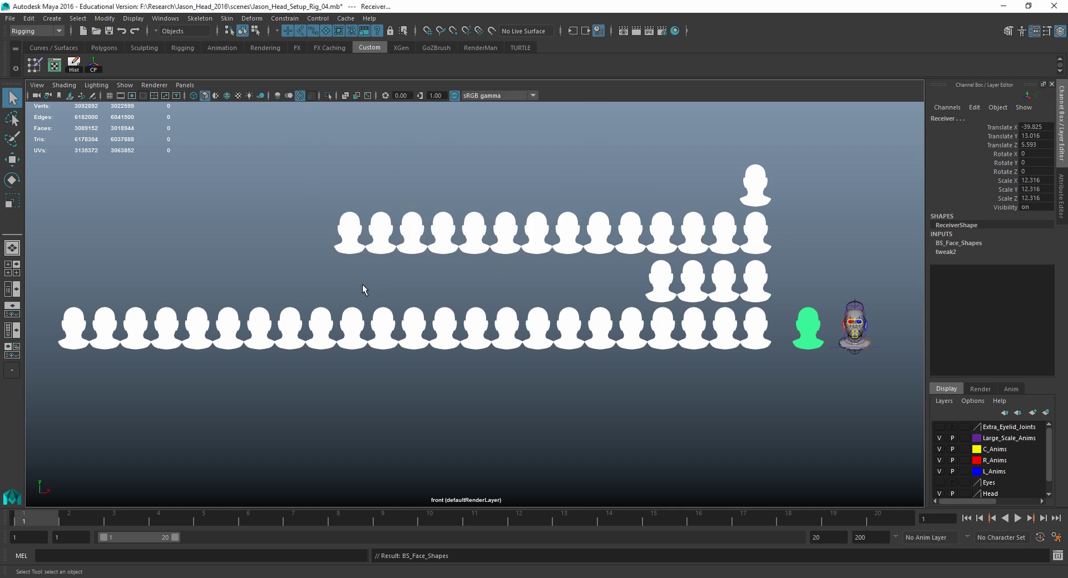
Select only the Receiver head and examine the target channels listed under BS_Face_Shapes.
click(951, 245)
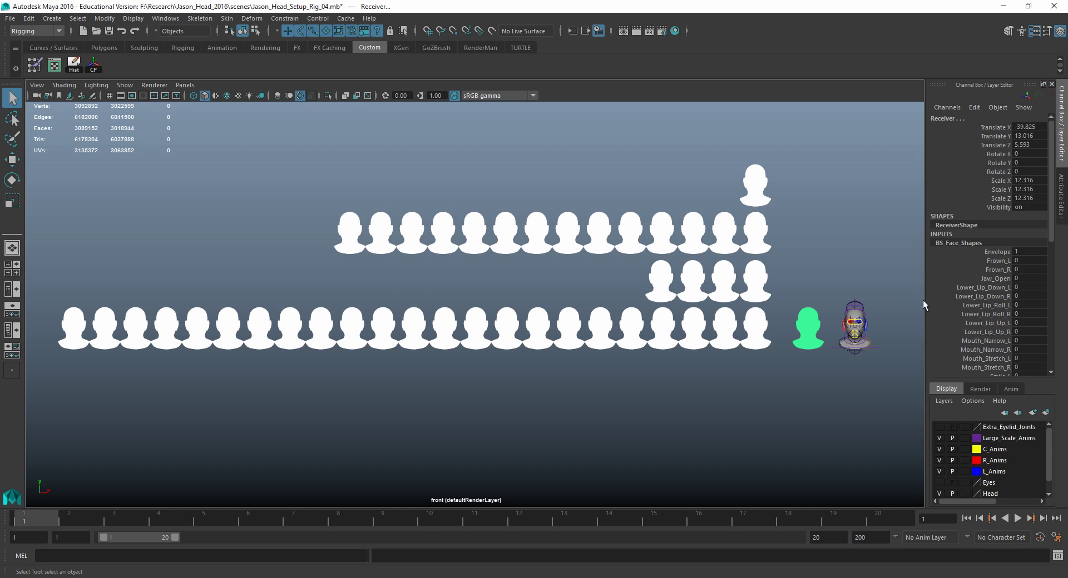
click(821, 312)
click(960, 245)
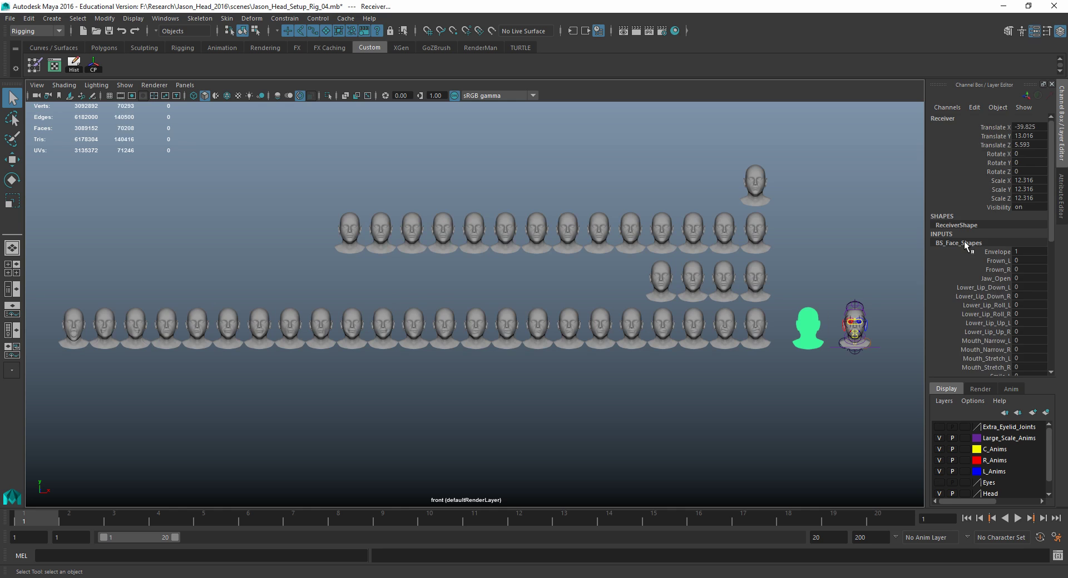
scroll(982, 328, down, 3)
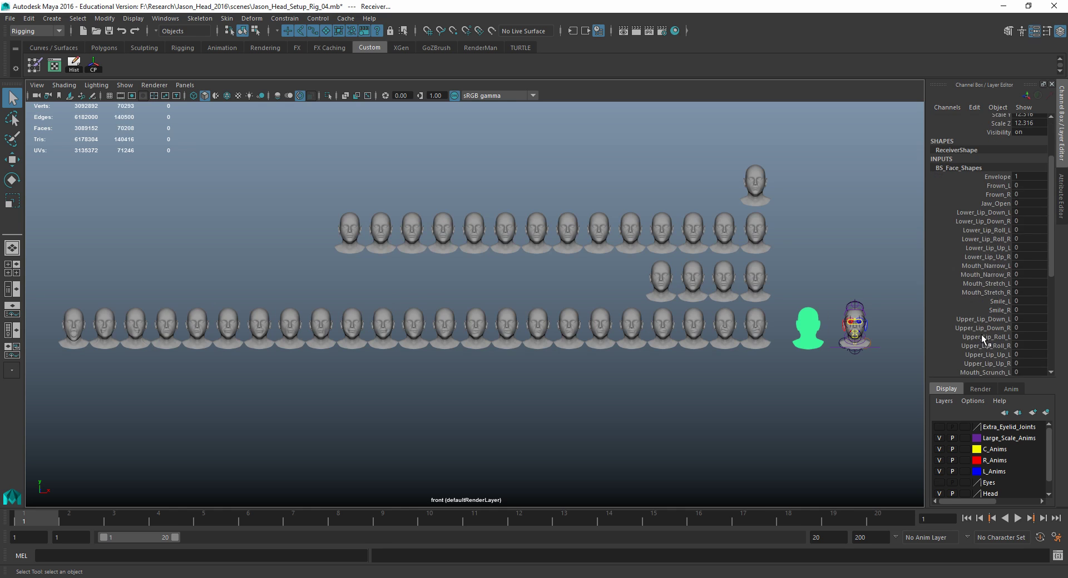
scroll(976, 319, down, 7)
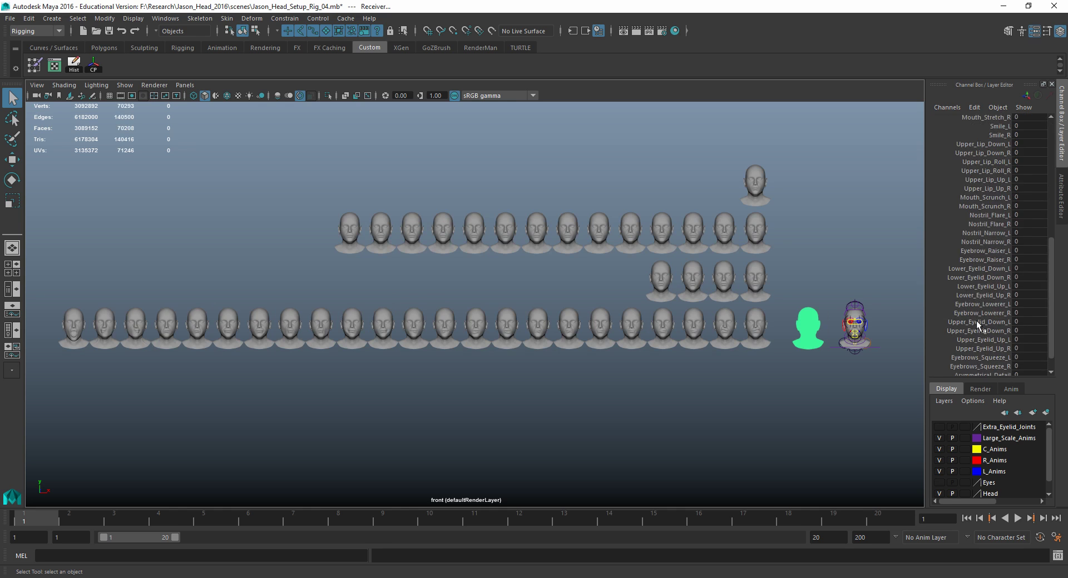
Try the Eyebrow_Raiser_R channel on a close view of the Receiver head, then clear the selection.
click(977, 236)
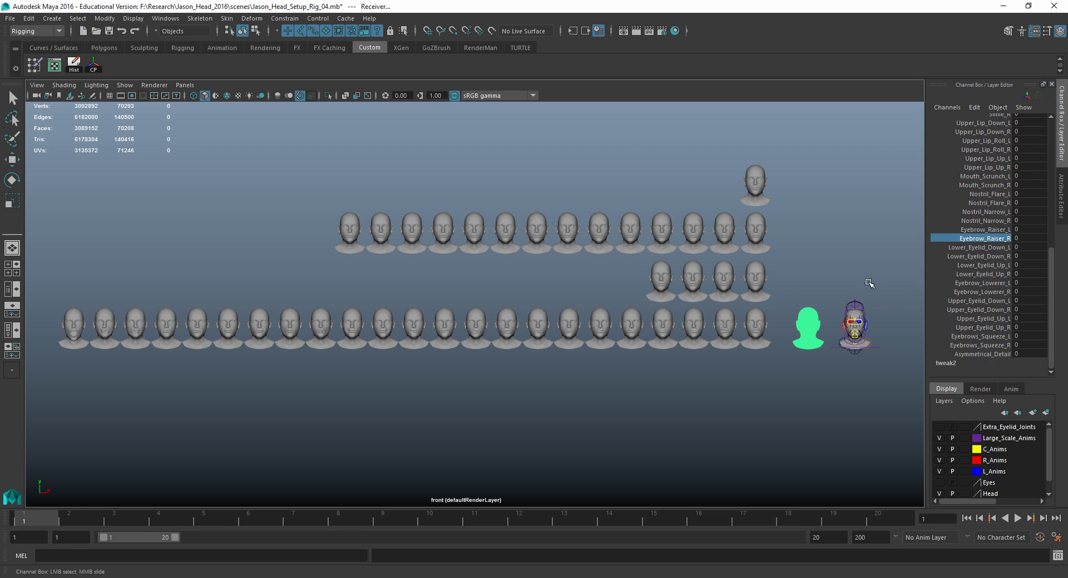
alt+right_drag(874, 278, 907, 319)
key(f)
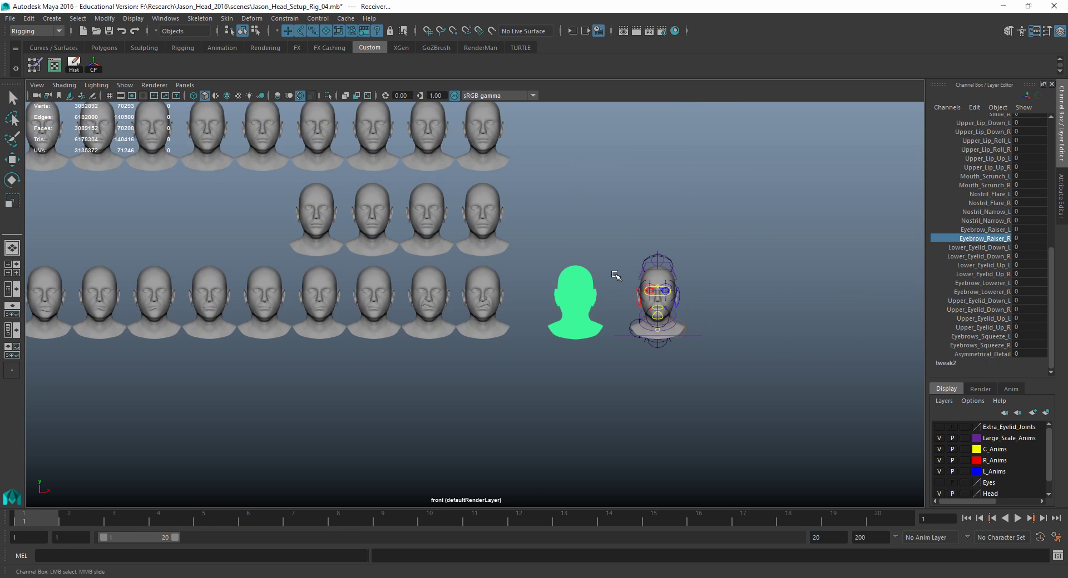
middle_drag(668, 286, 637, 288)
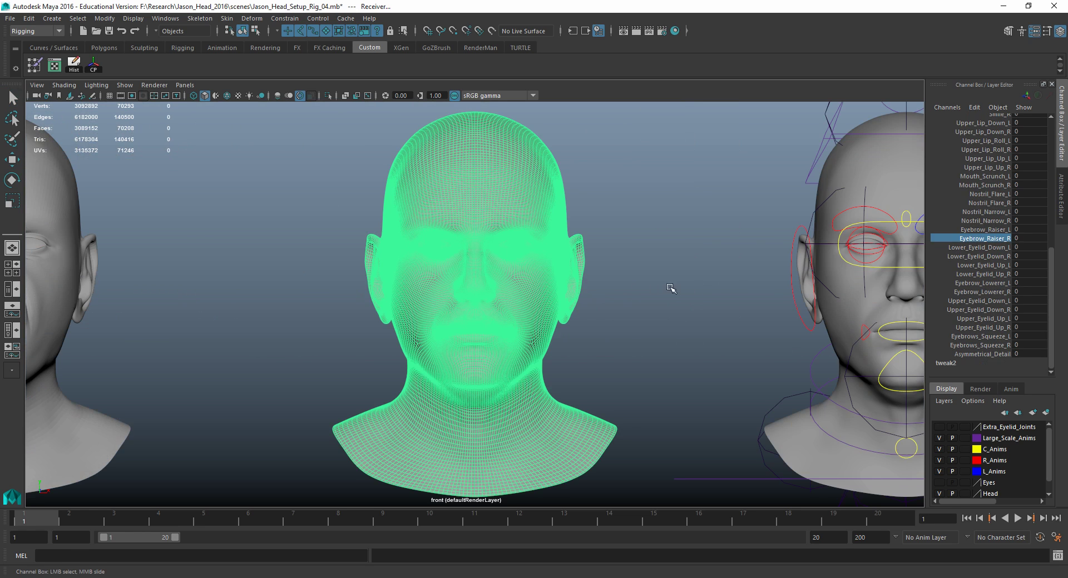
click(640, 275)
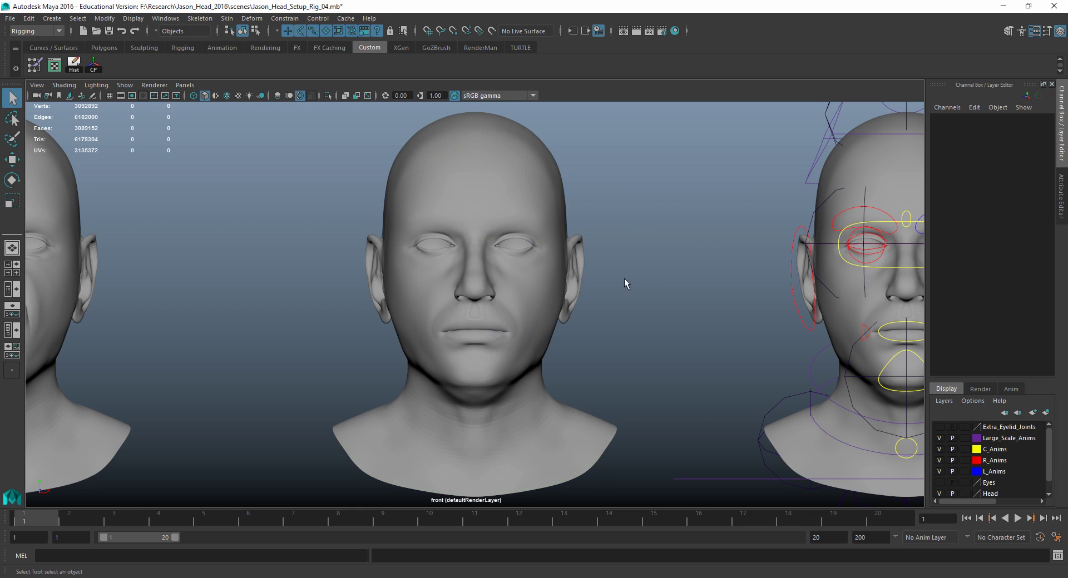
key(a)
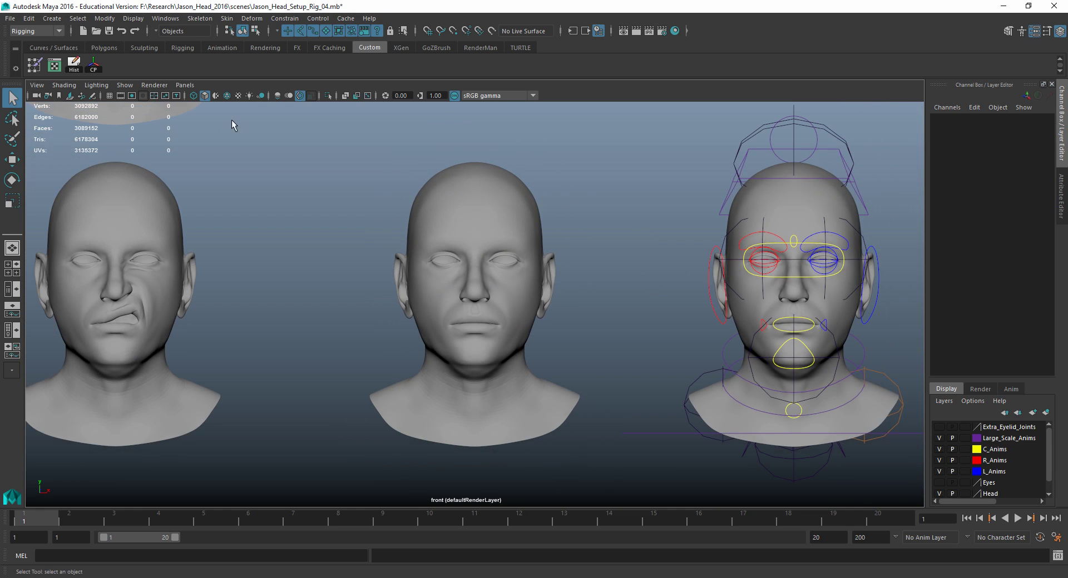
Open the Blend Shape animation editor to access the BS_Face_Shapes sliders.
click(132, 18)
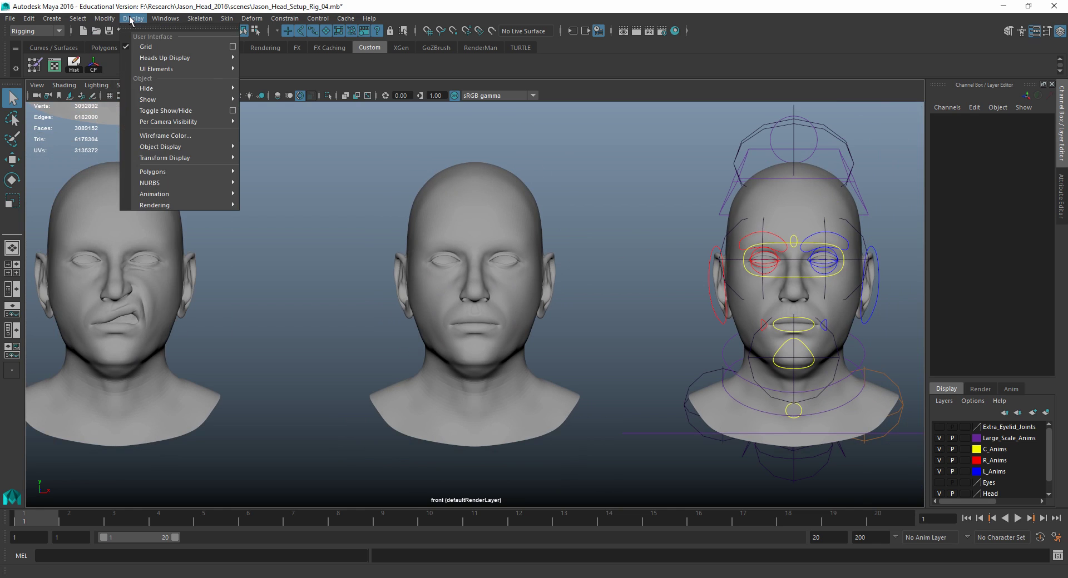
mouse_move(165, 18)
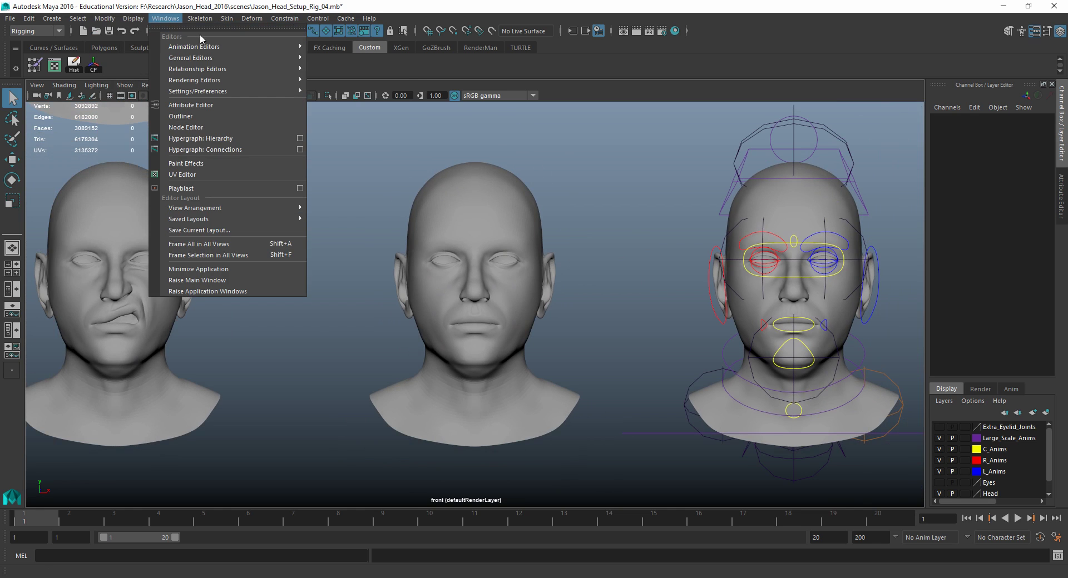
mouse_move(203, 46)
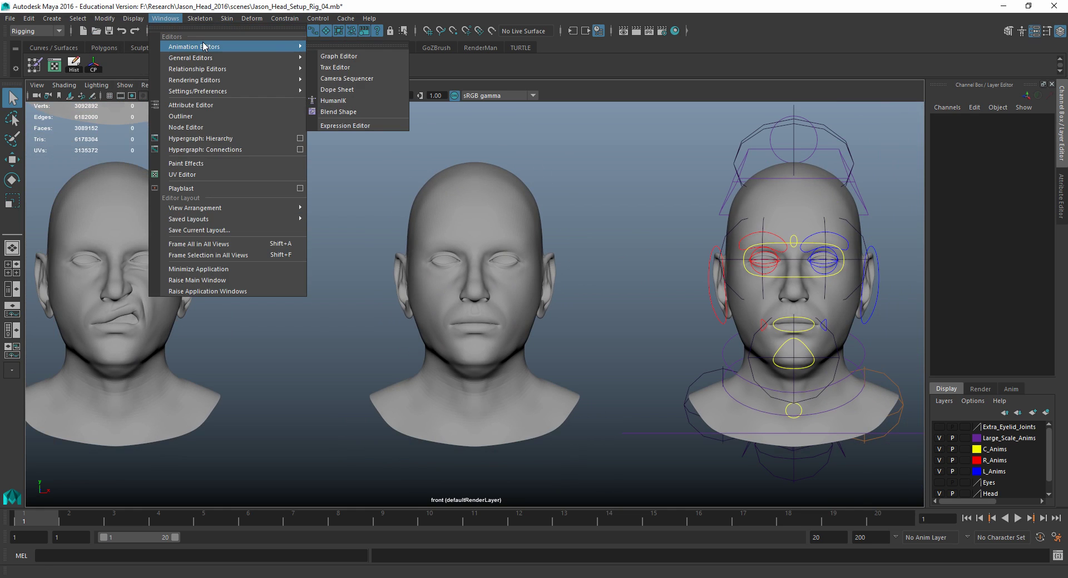
click(357, 110)
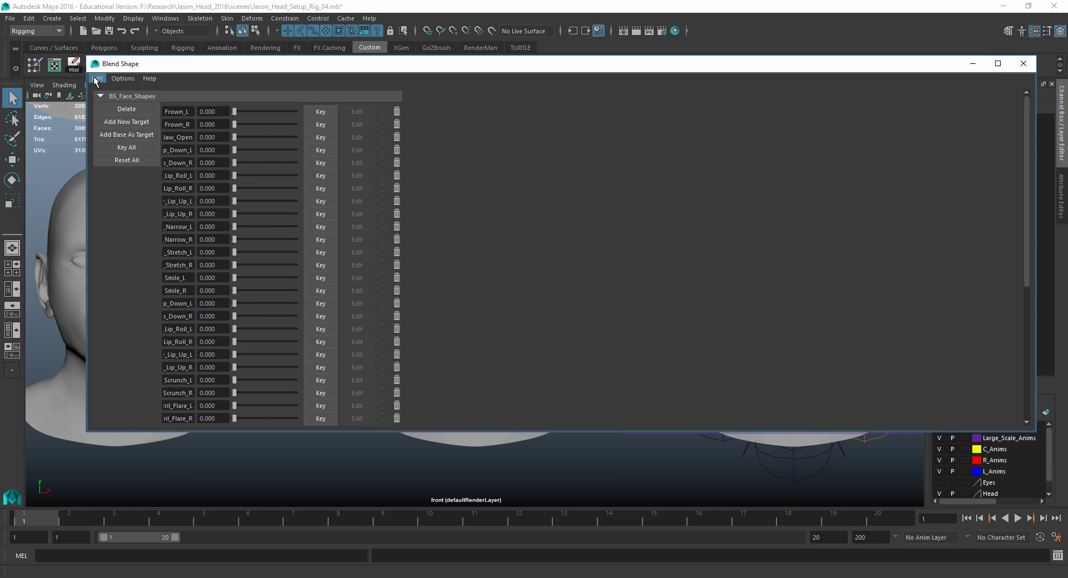
Switch the Blend Shape editor's slider orientation to Vertical.
click(96, 80)
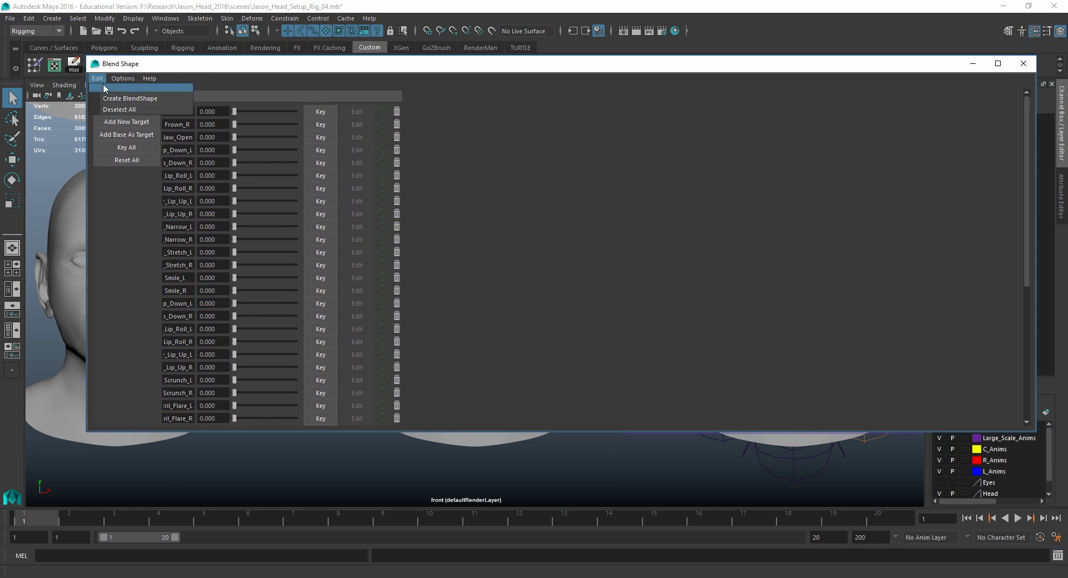
mouse_move(132, 98)
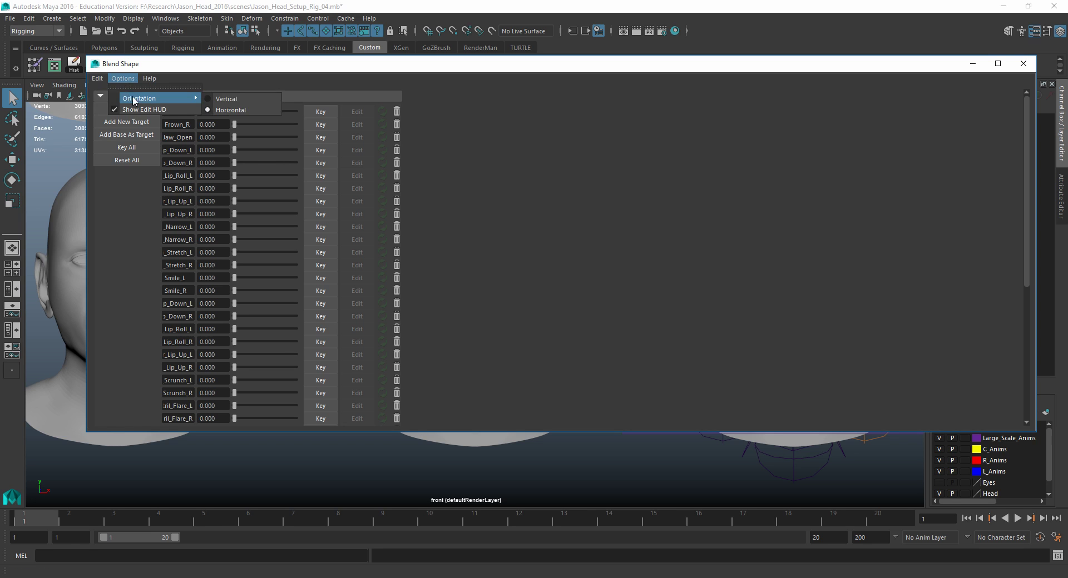
click(235, 106)
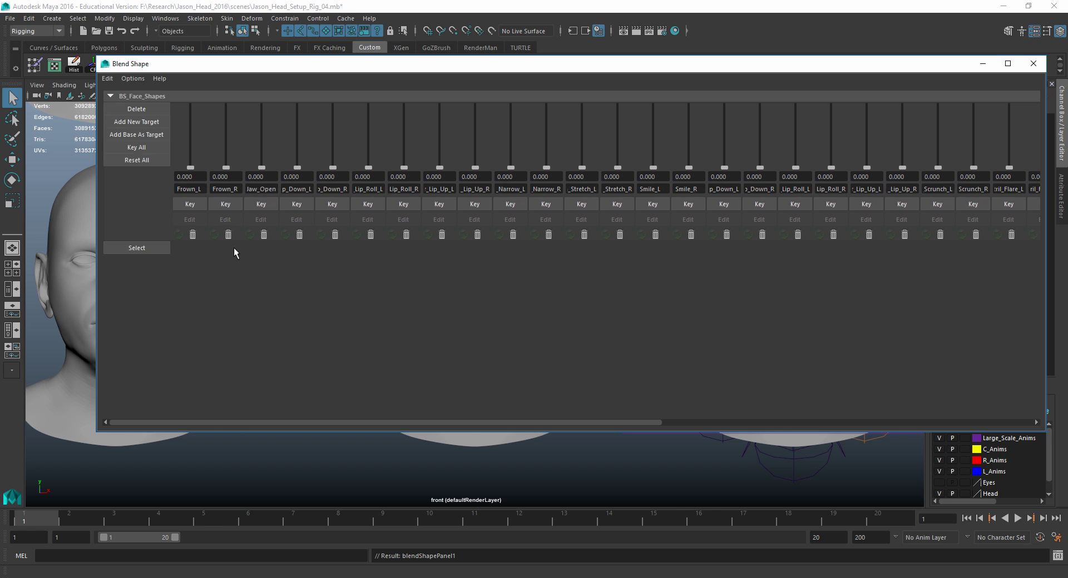
Check the truncated target names along the slider row, re-entering Upper_Lip_Roll_L for the left upper-lip roll target.
drag(275, 422, 252, 422)
drag(222, 189, 244, 188)
drag(608, 422, 697, 425)
drag(662, 189, 620, 185)
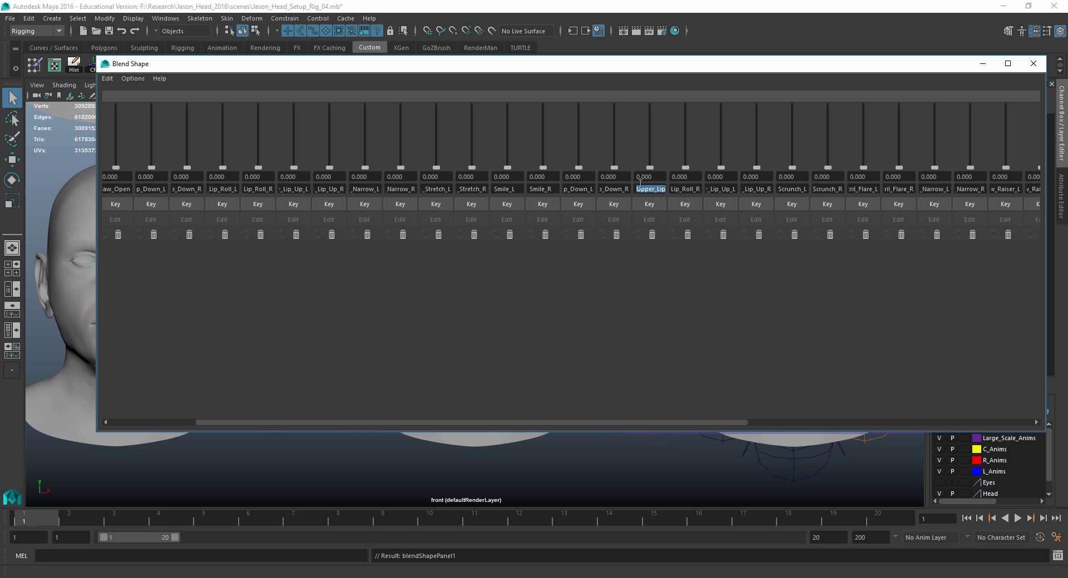
text(Upper_Lip_Roll_L)
key(Return)
drag(459, 422, 324, 409)
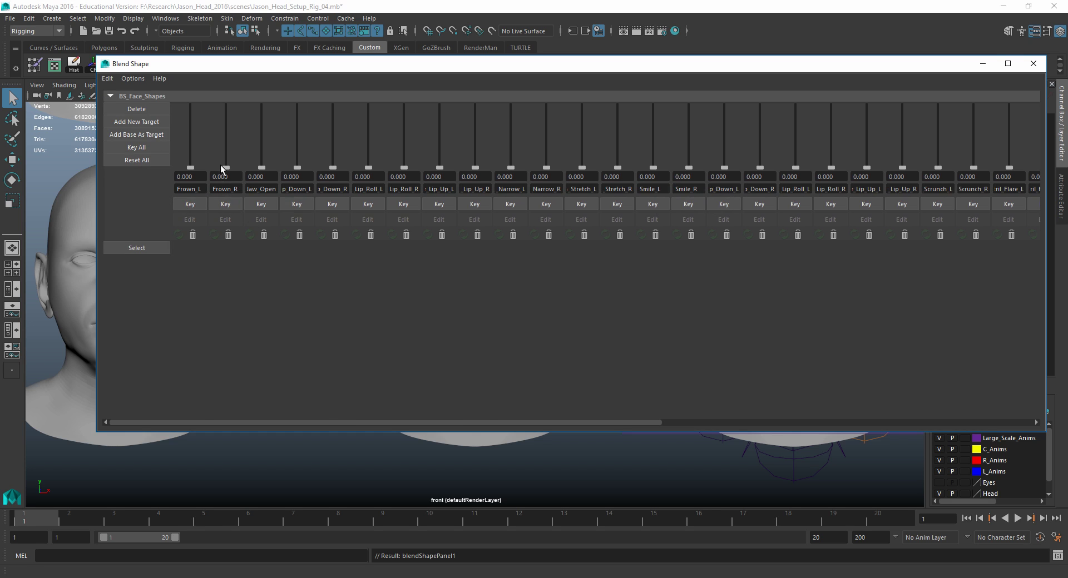
Test the Frown_R target at about 0.85 and the Lower_Lip_Up_R target on the Receiver head, returning the sliders to zero.
drag(225, 168, 226, 122)
drag(299, 64, 321, 411)
mouse_move(247, 458)
mouse_down()
mouse_move(243, 482)
mouse_move(247, 447)
mouse_up()
drag(495, 504, 493, 476)
mouse_move(639, 503)
mouse_down()
mouse_move(635, 433)
mouse_move(638, 514)
mouse_up()
drag(496, 476, 495, 508)
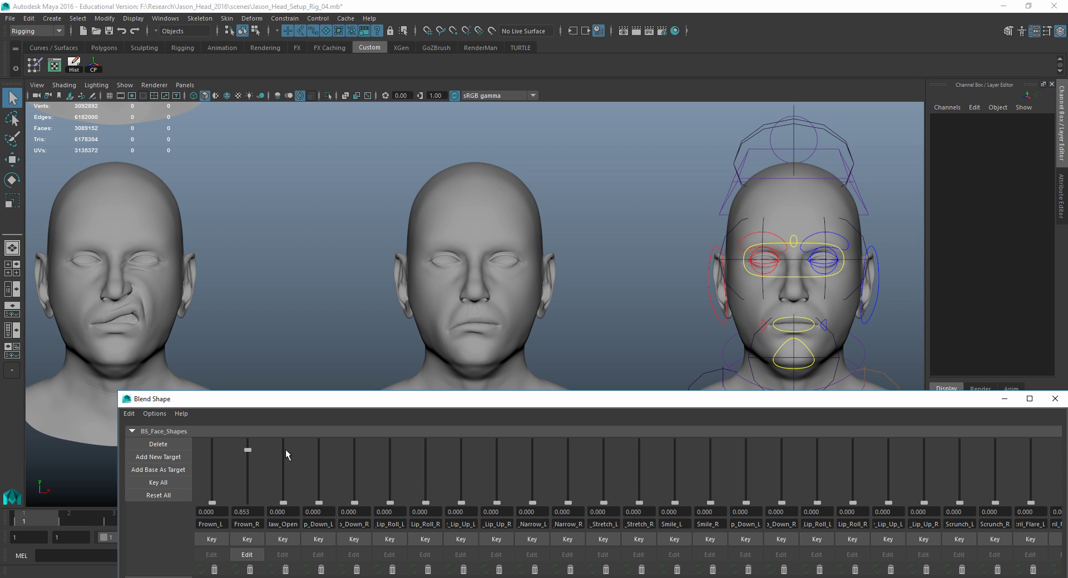
drag(249, 453, 248, 506)
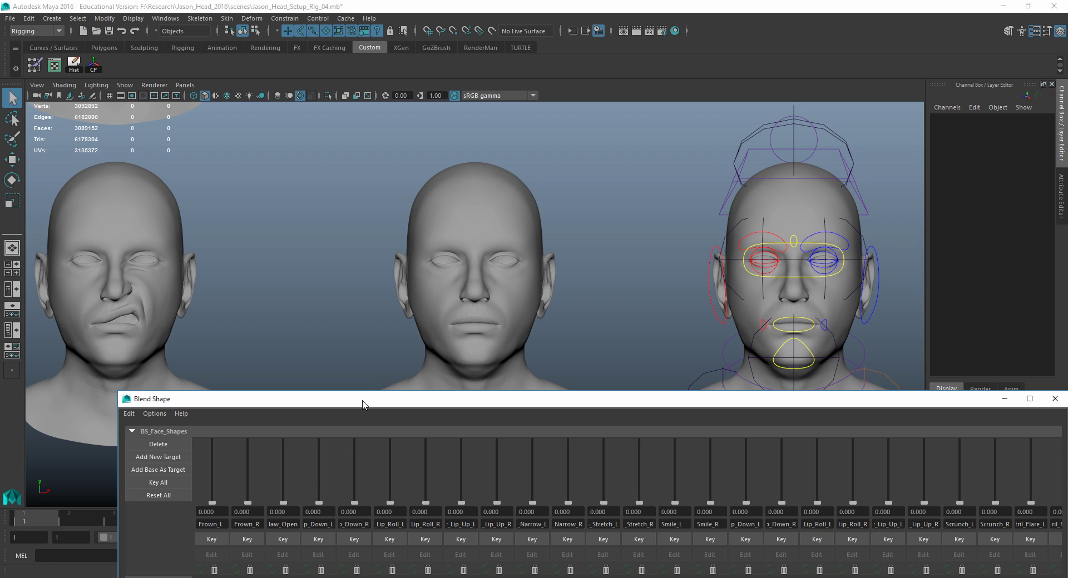
drag(362, 400, 310, 144)
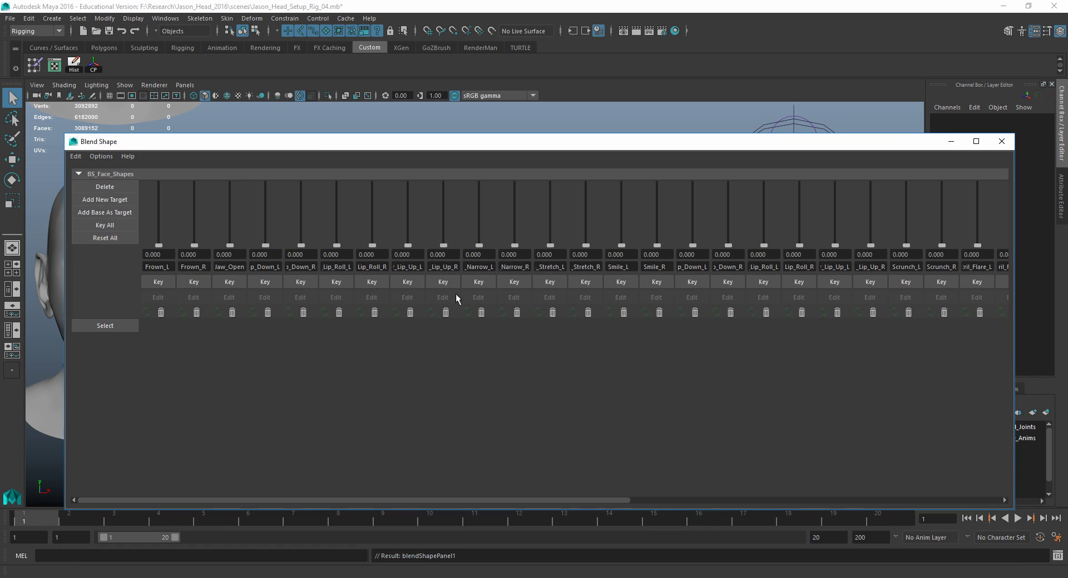
Set the Blend Shape editor's slider orientation to Horizontal and look through the target list.
click(101, 157)
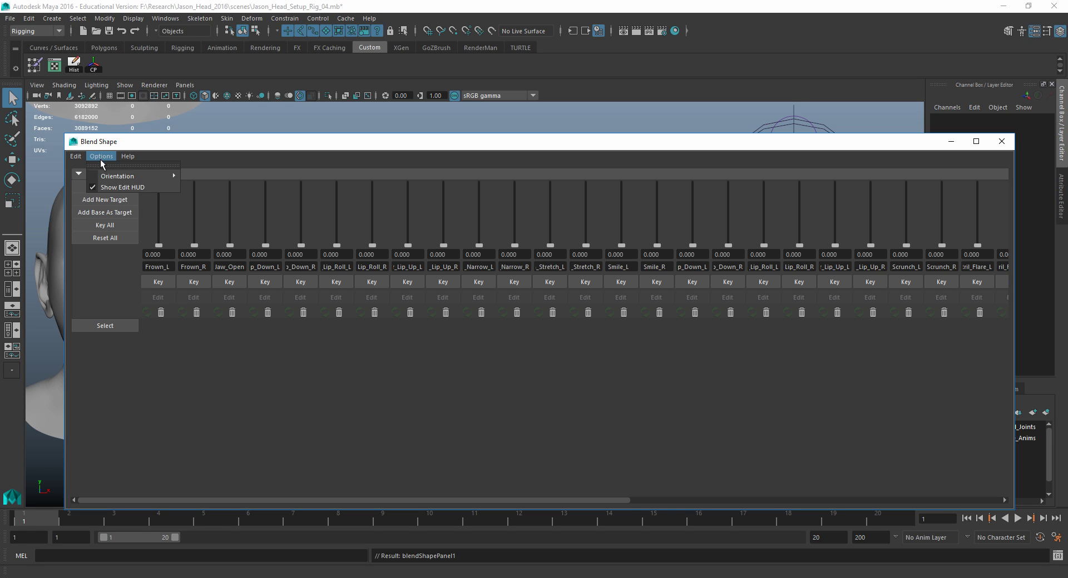
mouse_move(107, 177)
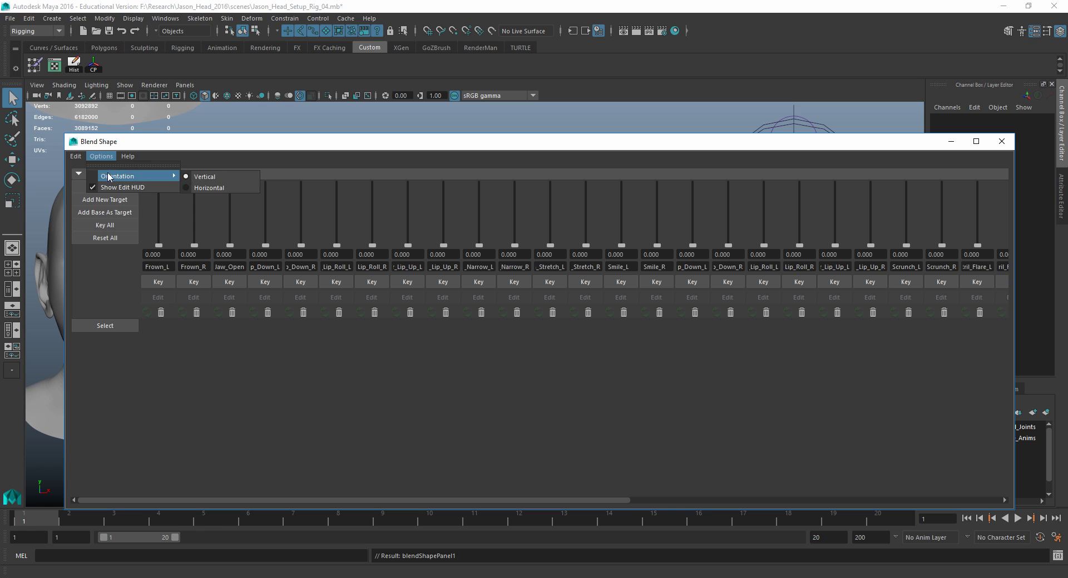
click(215, 188)
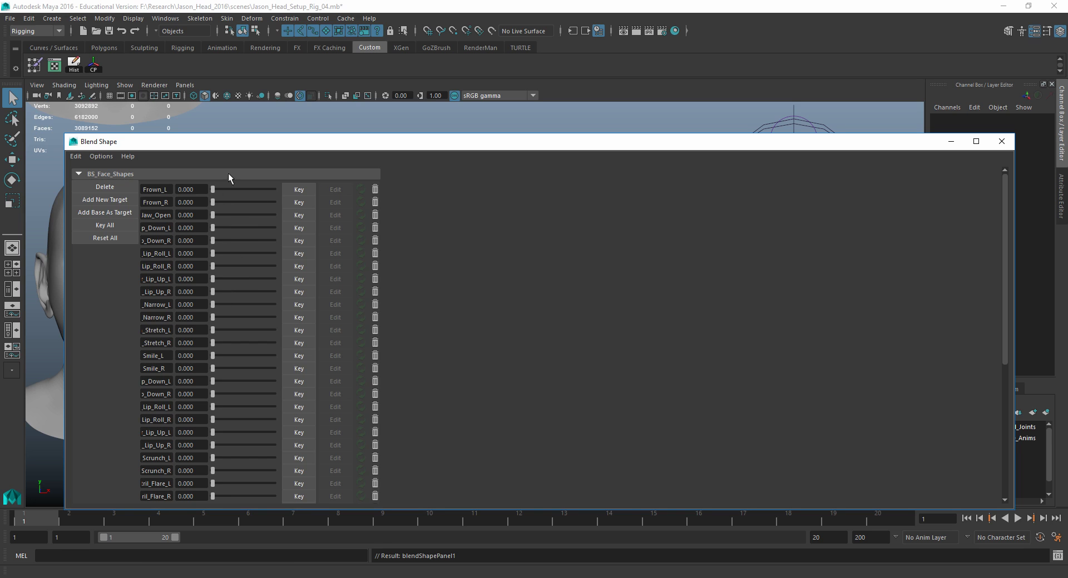
scroll(162, 281, down, 5)
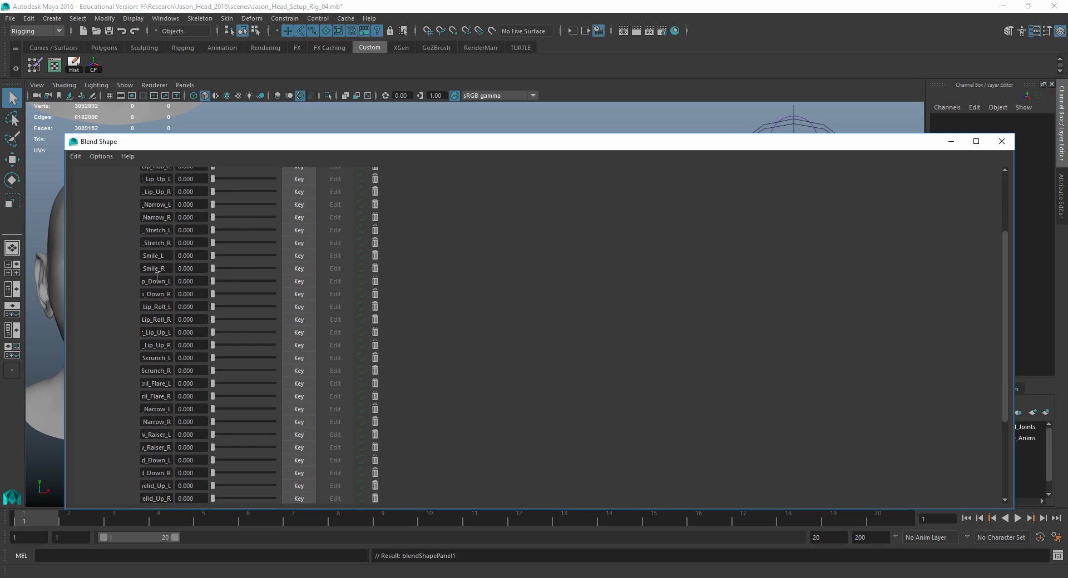
Look through the full BS_Face_Shapes target list in the Blend Shape editor, moving its window to uncover the heads.
scroll(162, 281, up, 5)
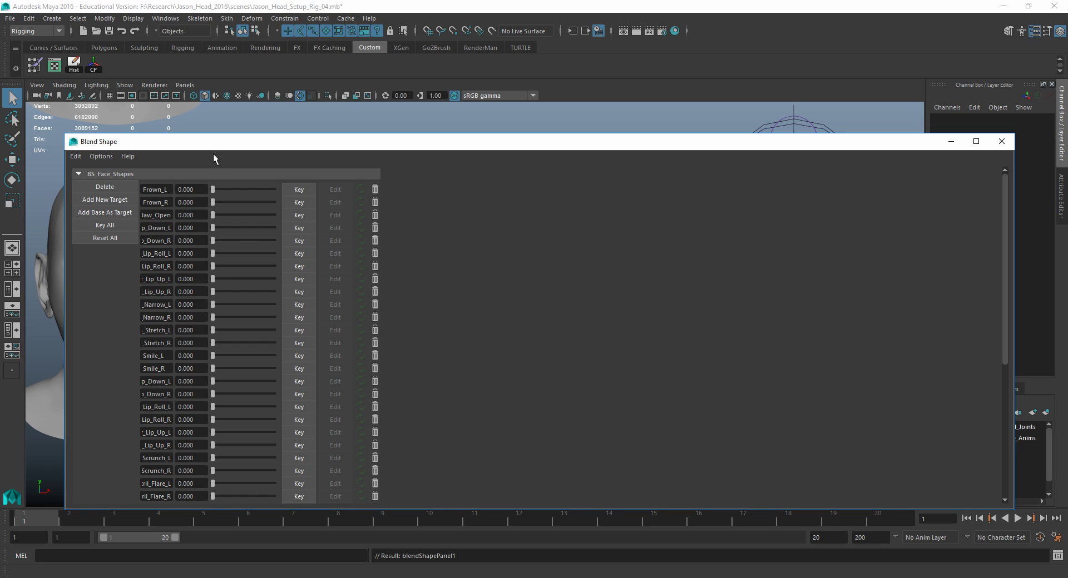
drag(240, 146, 359, 118)
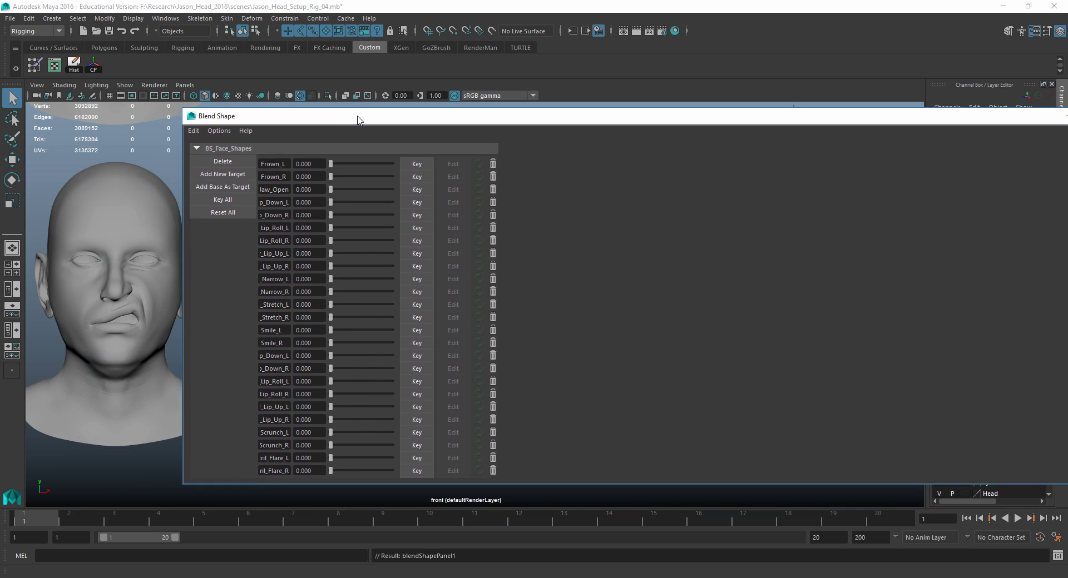
scroll(363, 219, down, 5)
scroll(299, 307, up, 5)
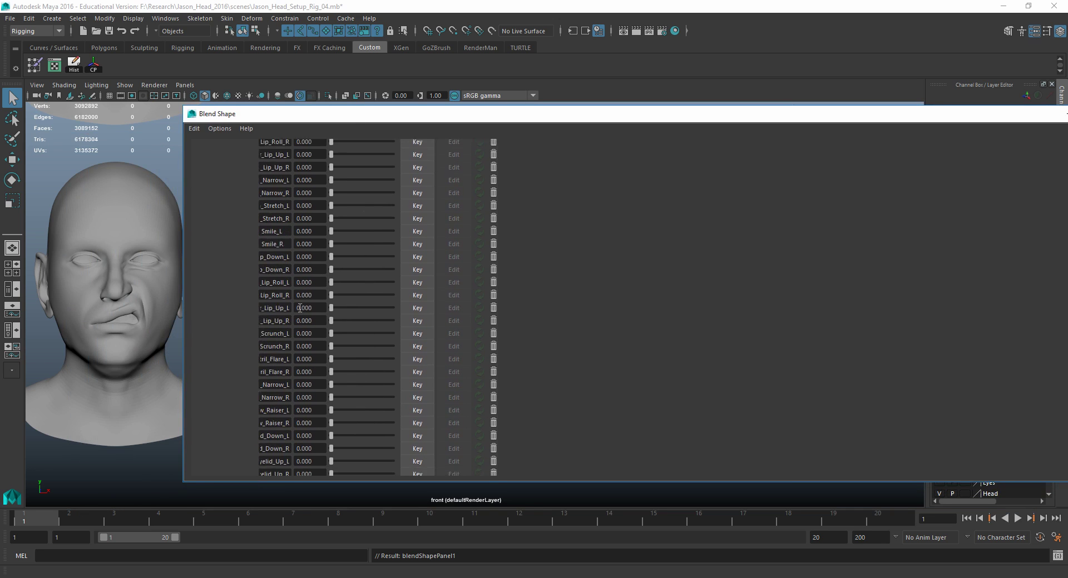
scroll(298, 309, down, 5)
scroll(299, 311, down, 3)
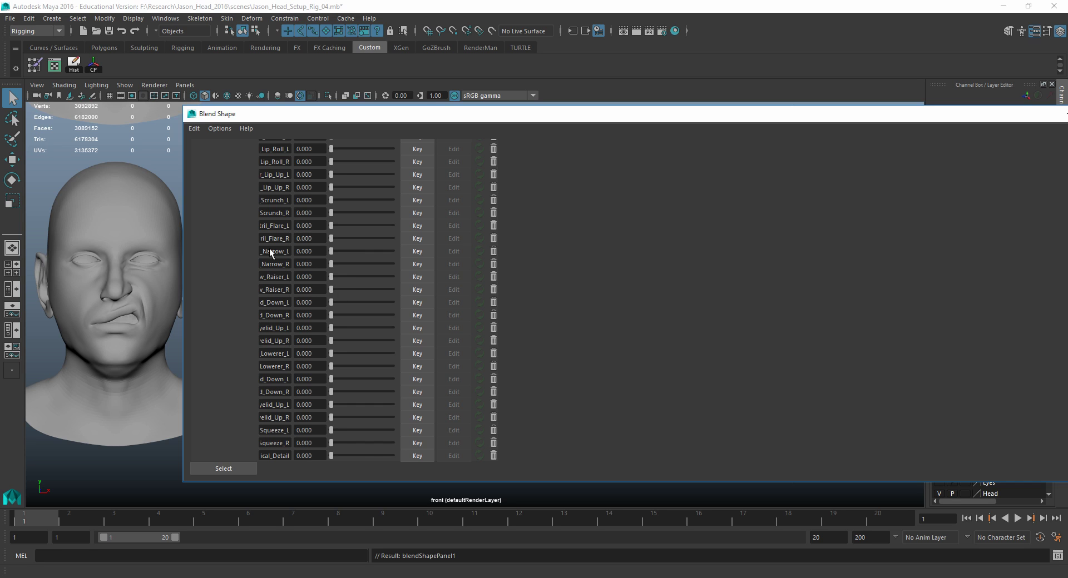
scroll(306, 264, up, 8)
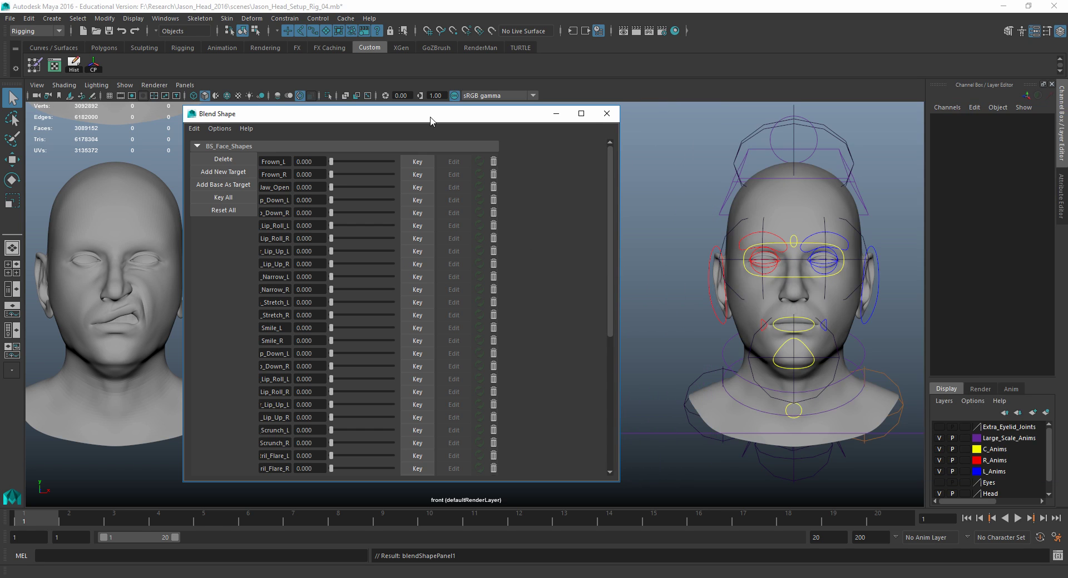
Move the Blend Shape editor aside and examine all rows of sculpted expression heads in the front view.
drag(430, 120, 795, 121)
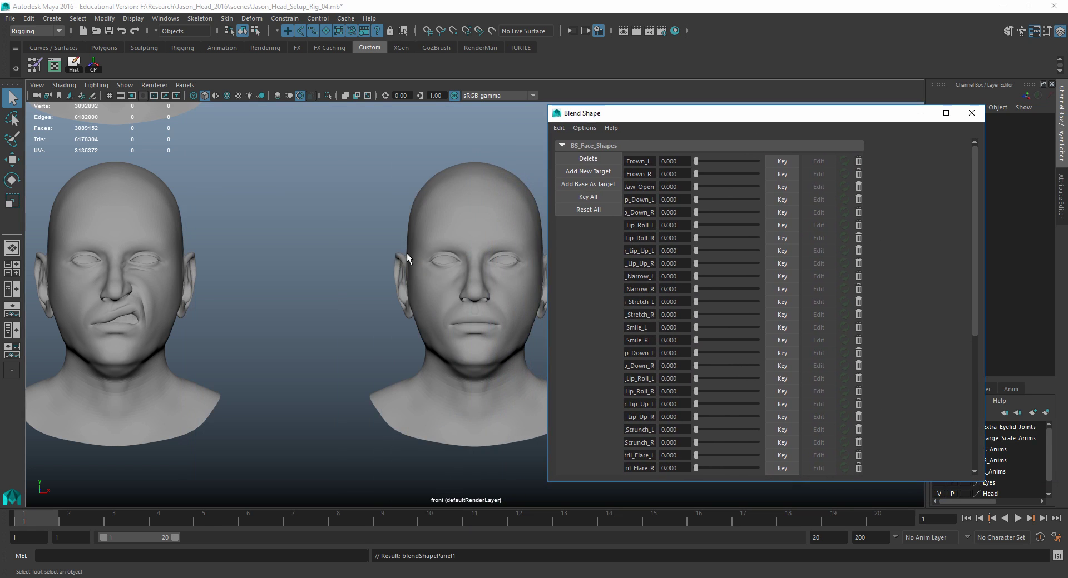
scroll(405, 249, down, 6)
scroll(312, 237, down, 8)
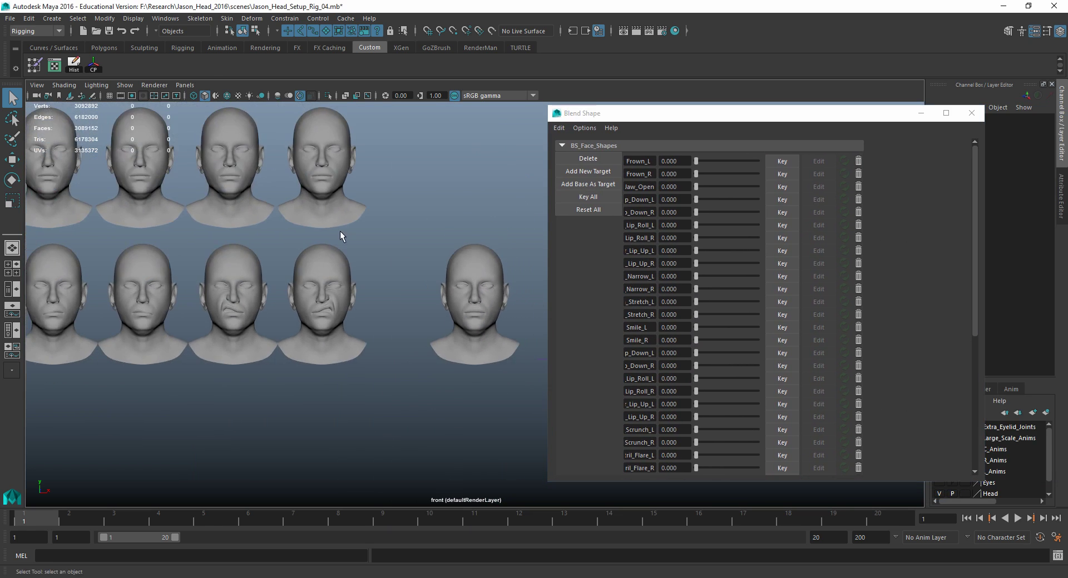
scroll(321, 244, down, 10)
scroll(247, 240, down, 10)
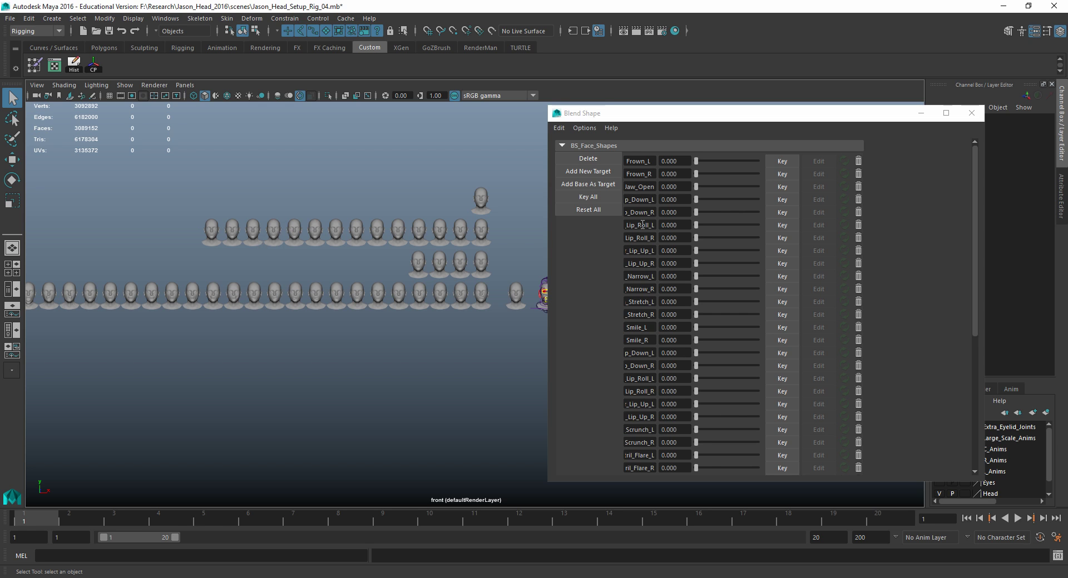
alt+middle_drag(355, 242, 390, 238)
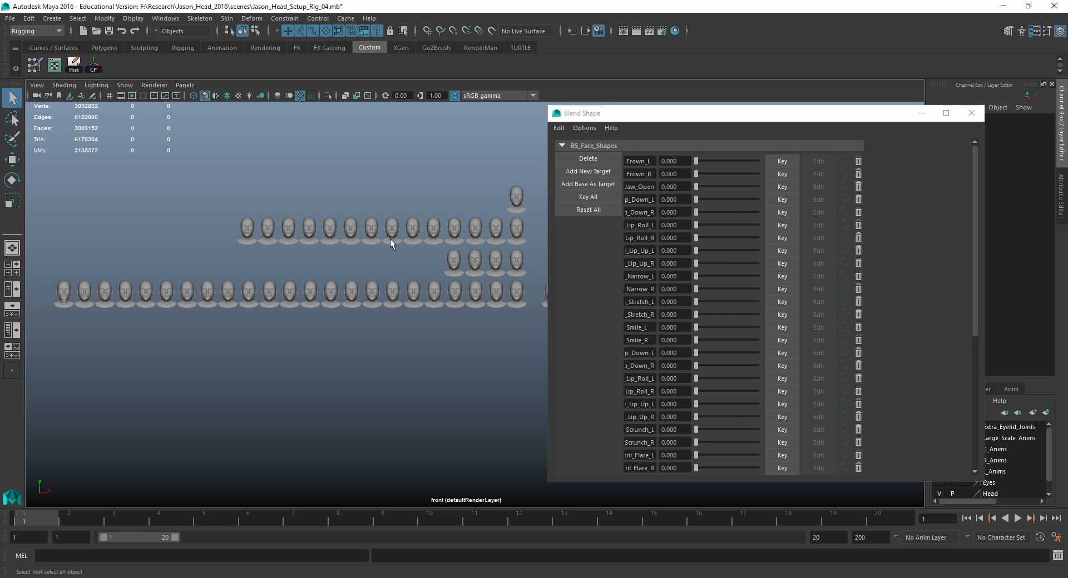
scroll(362, 236, down, 1)
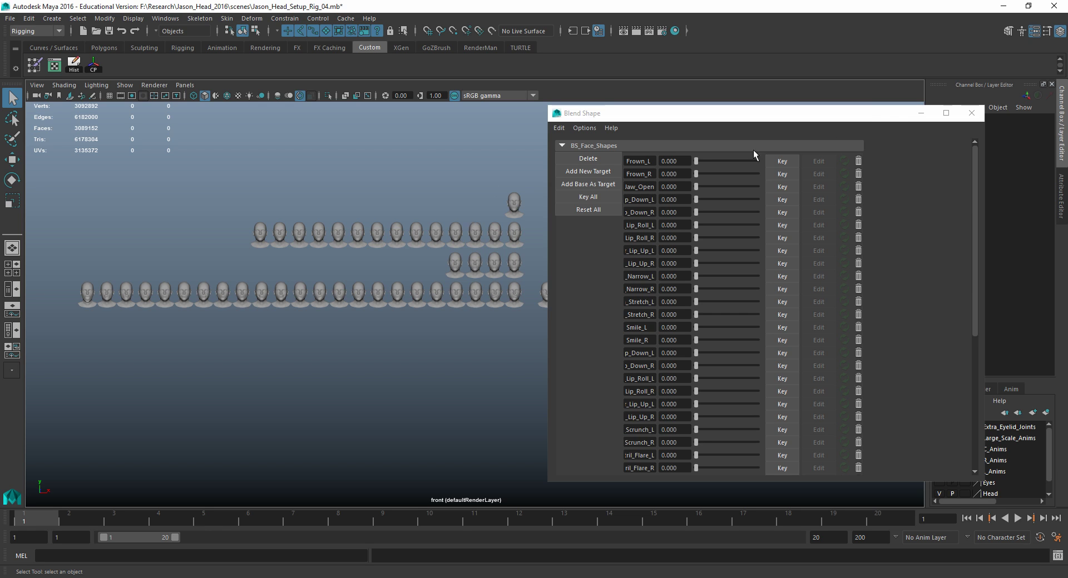
Switch to the Maya 2017 window, show the Channel Box instead of the Attribute Editor, and widen the viewport.
key(alt+Tab)
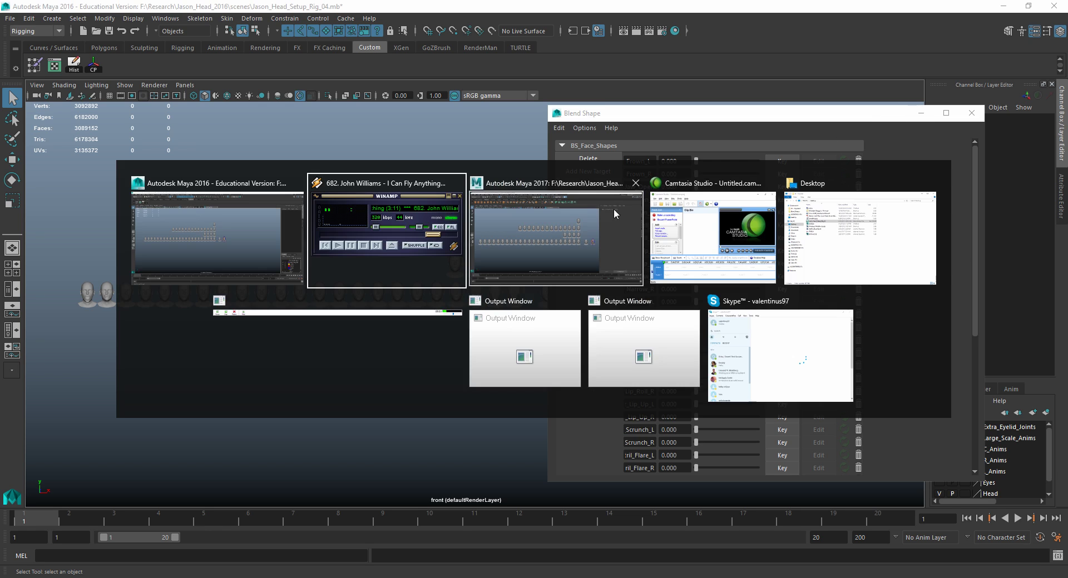
click(582, 216)
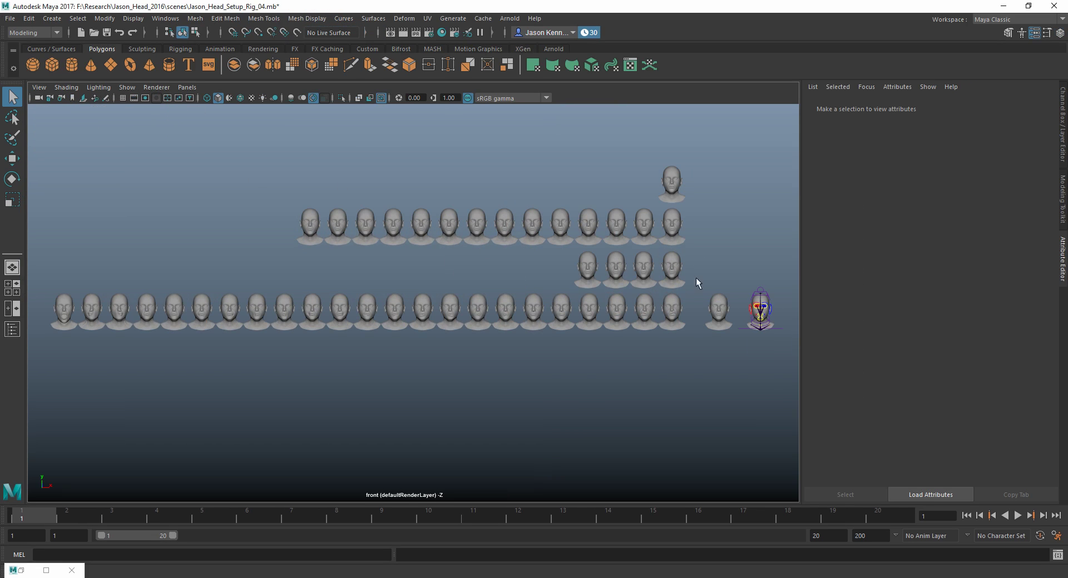
key(ctrl+a)
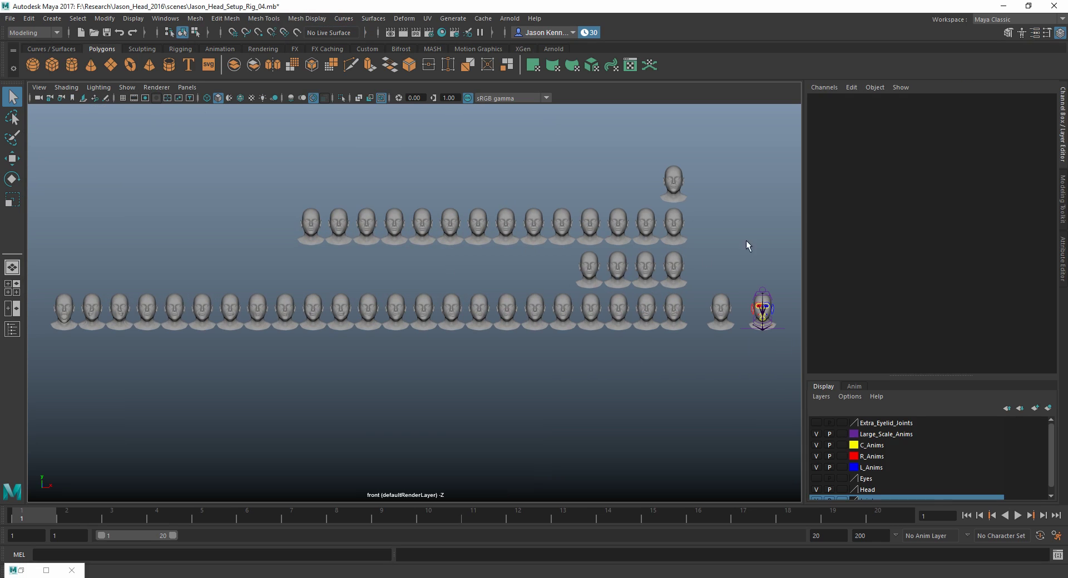
drag(803, 236, 928, 249)
alt+right_drag(849, 245, 800, 247)
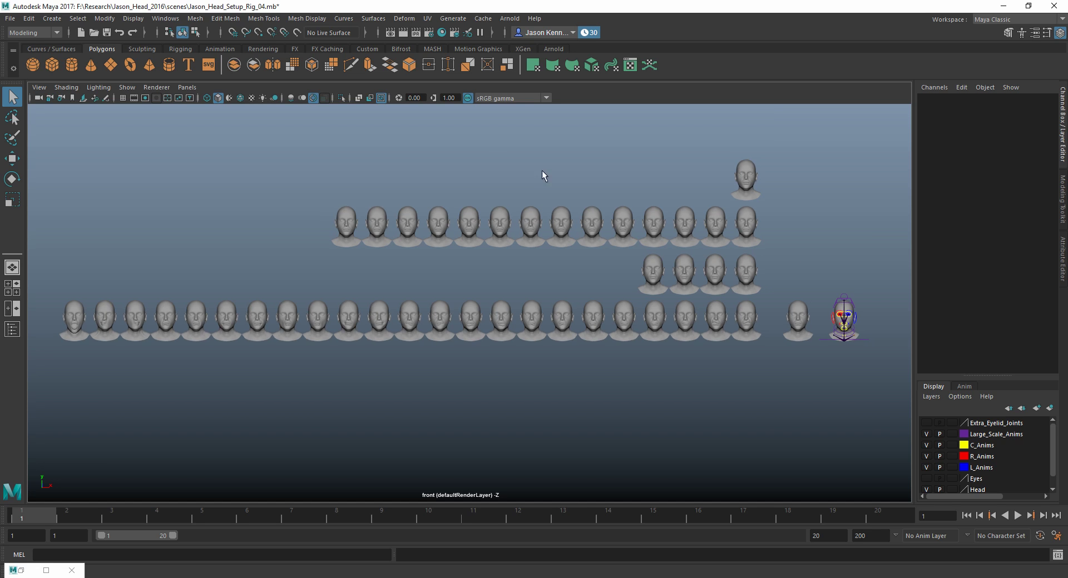
Open the Shape Editor and move its window out of the viewport, clear of the heads.
click(112, 18)
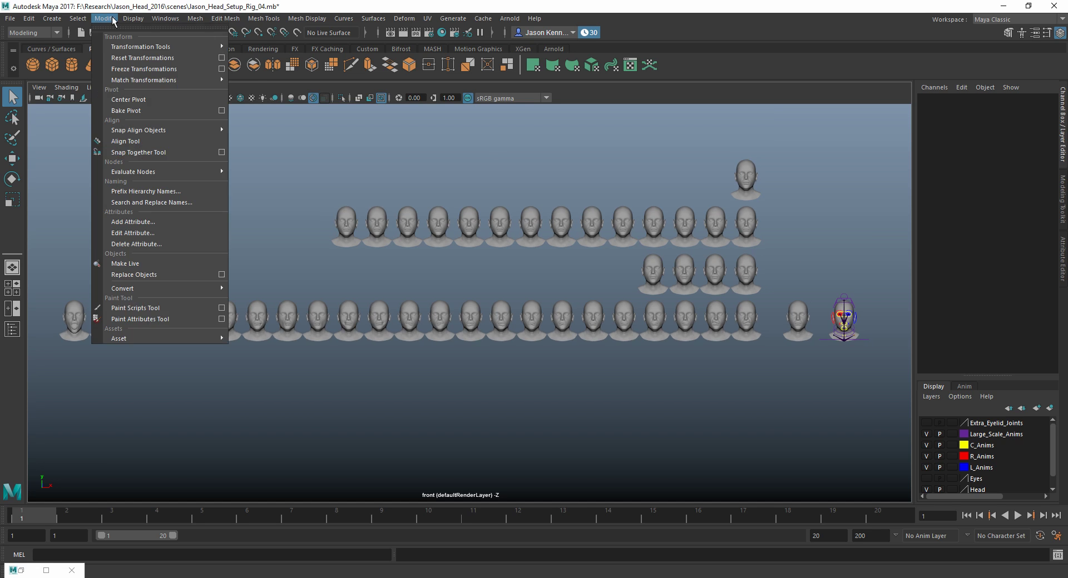
click(113, 18)
click(129, 19)
mouse_move(115, 20)
click(165, 18)
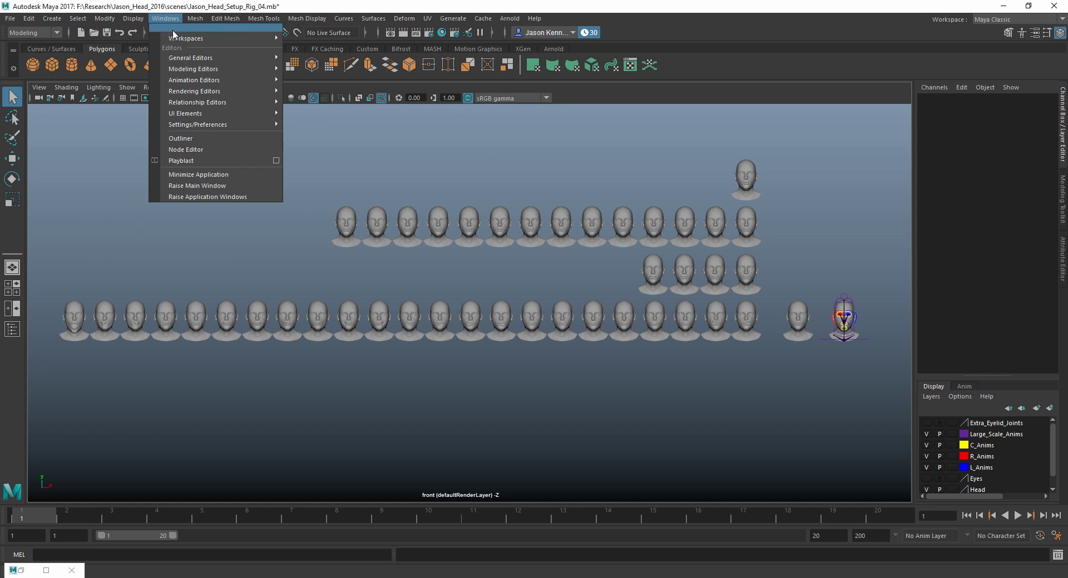
mouse_move(183, 40)
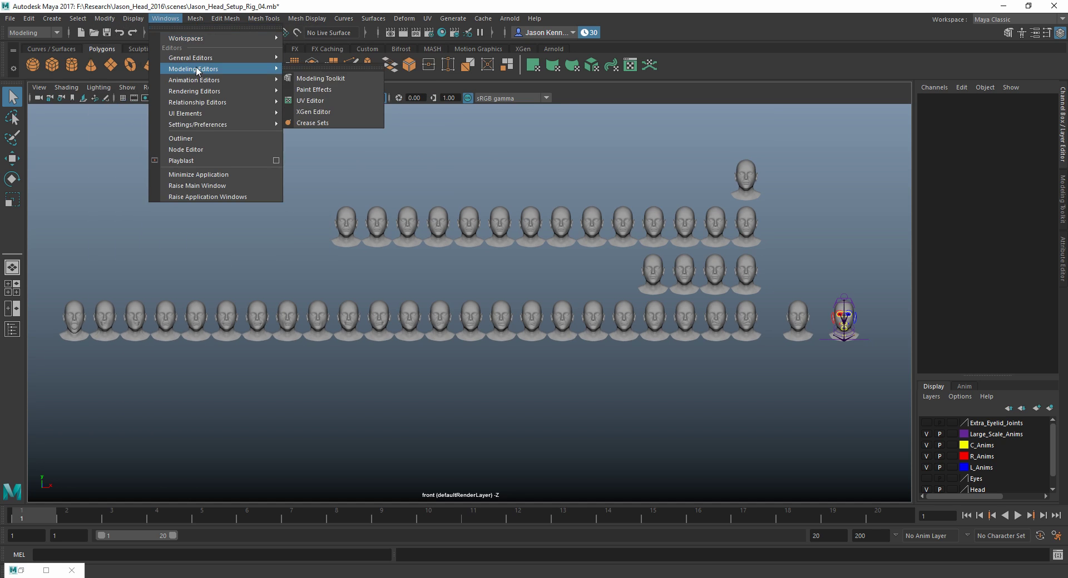
mouse_move(196, 81)
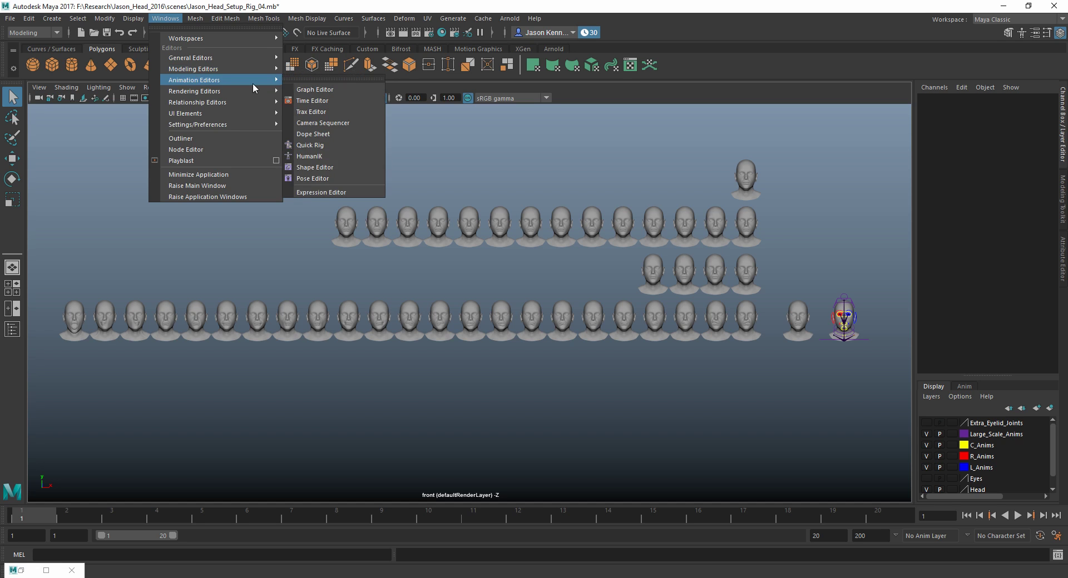
click(342, 169)
drag(833, 173, 210, 66)
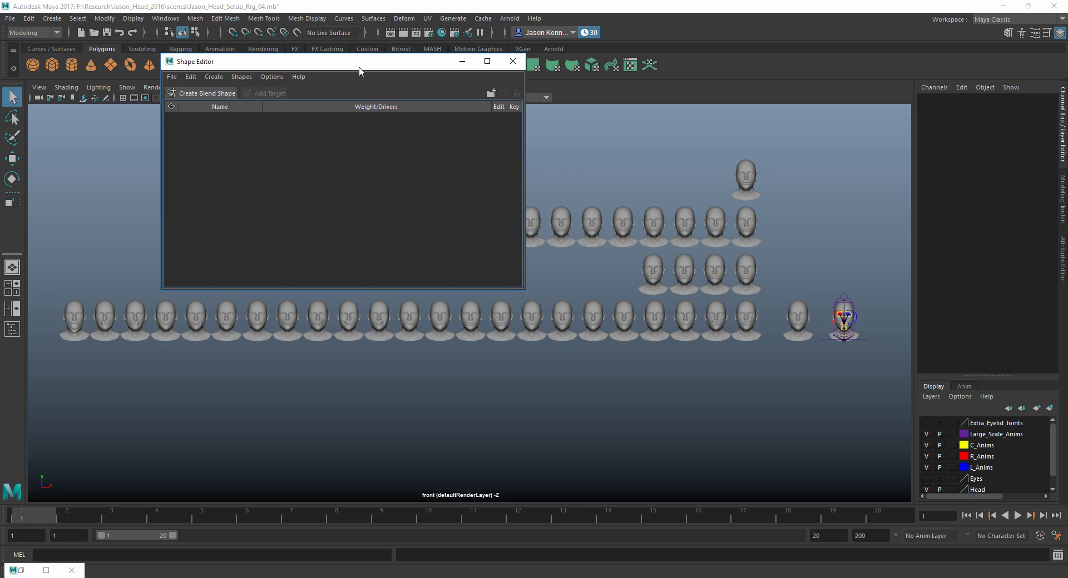
drag(359, 71, 1063, 252)
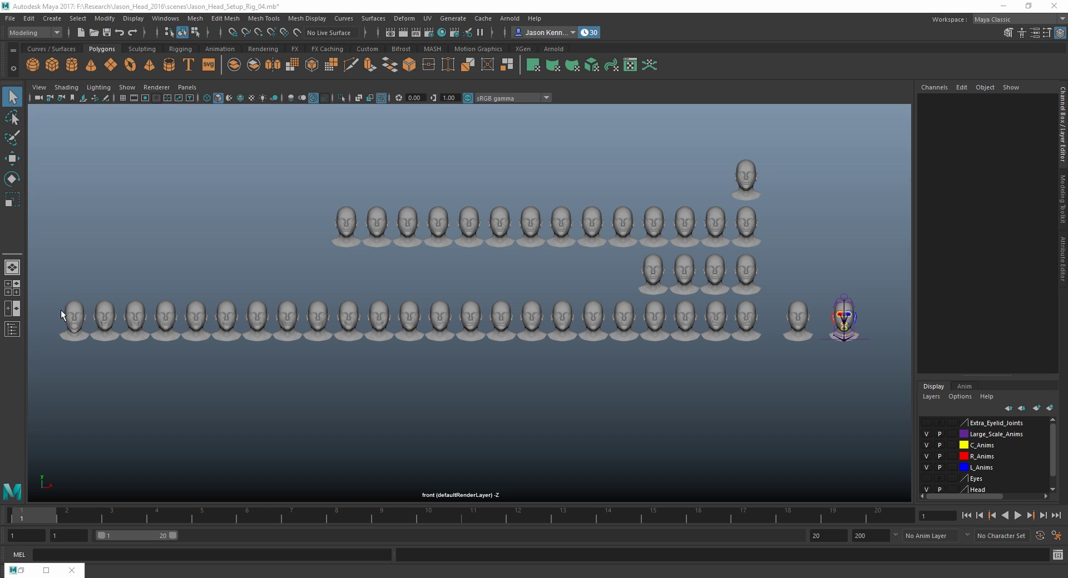
Select the Upper_Lip_Up_L head and add the Receiver head to the selection, then switch to the Rigging menu set.
drag(52, 310, 128, 261)
alt+middle_drag(454, 375, 419, 360)
scroll(376, 349, up, 5)
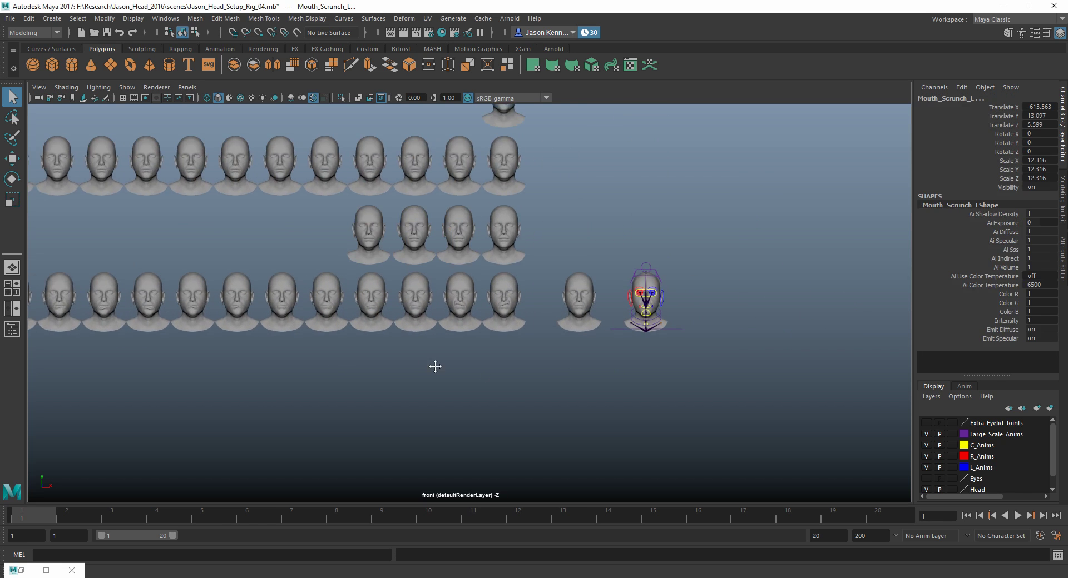
click(528, 381)
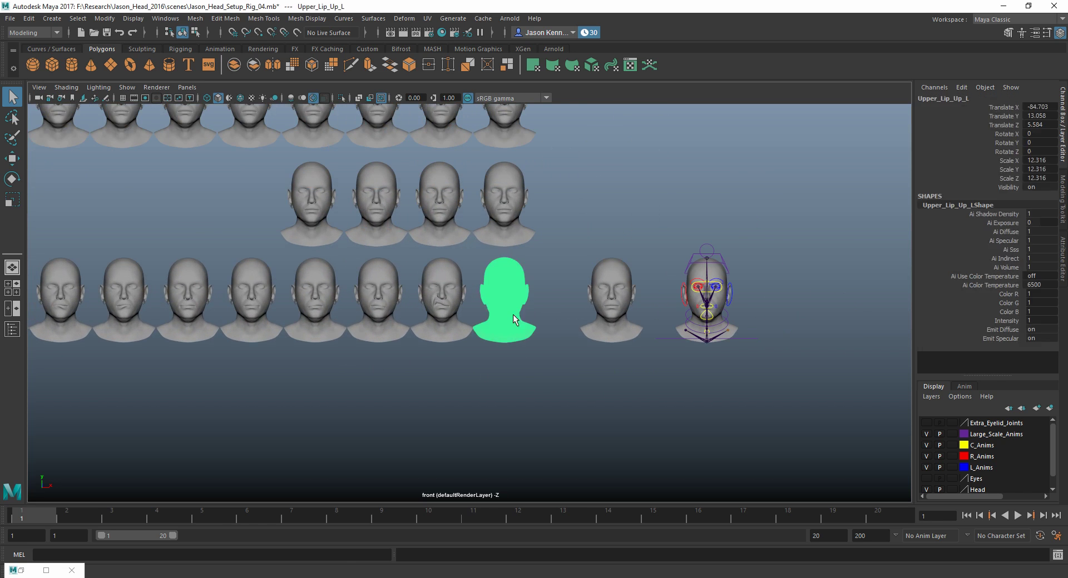
shift+click(609, 301)
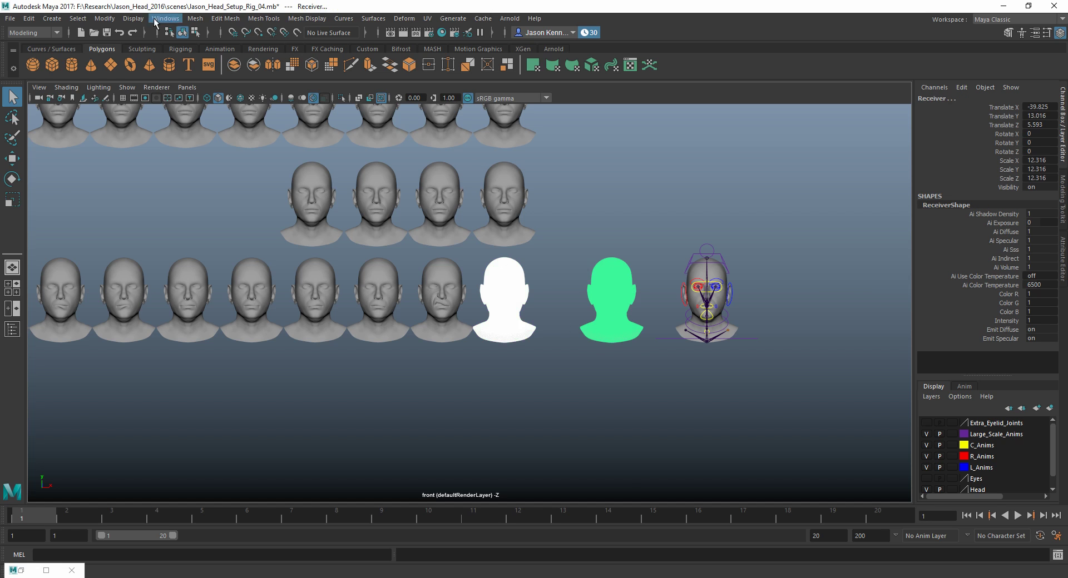
click(43, 33)
click(36, 55)
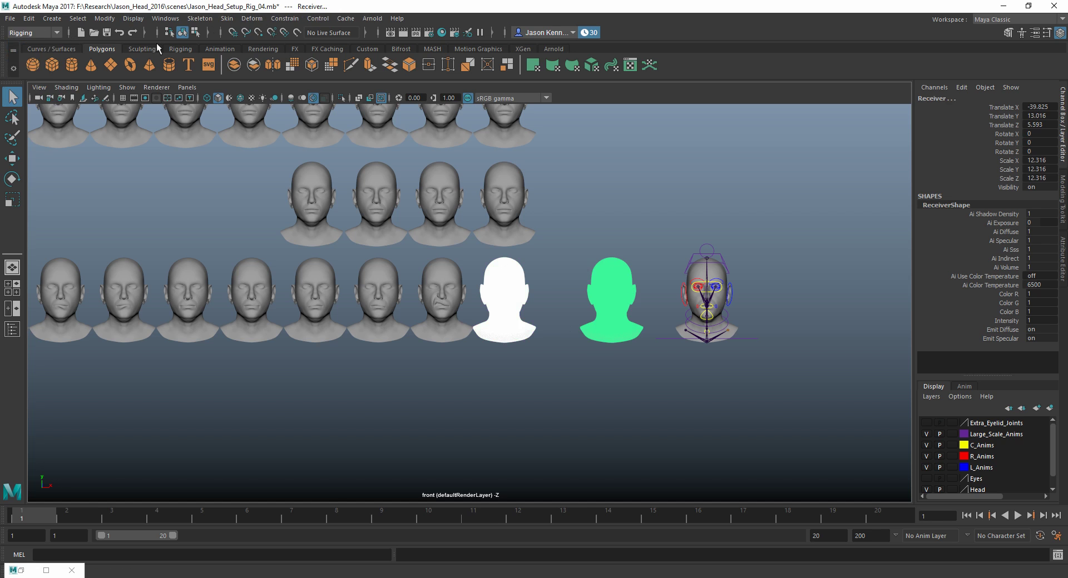
Create a blend shape named BS_Mouth_Shapes on the Receiver head, with Local origin and Automatic deformation order.
click(251, 19)
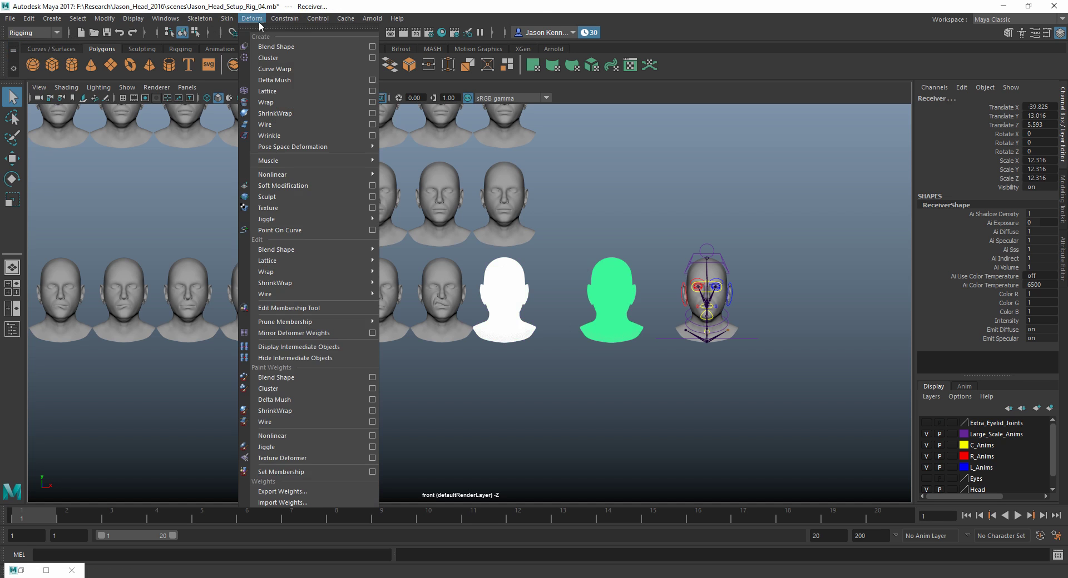
click(372, 46)
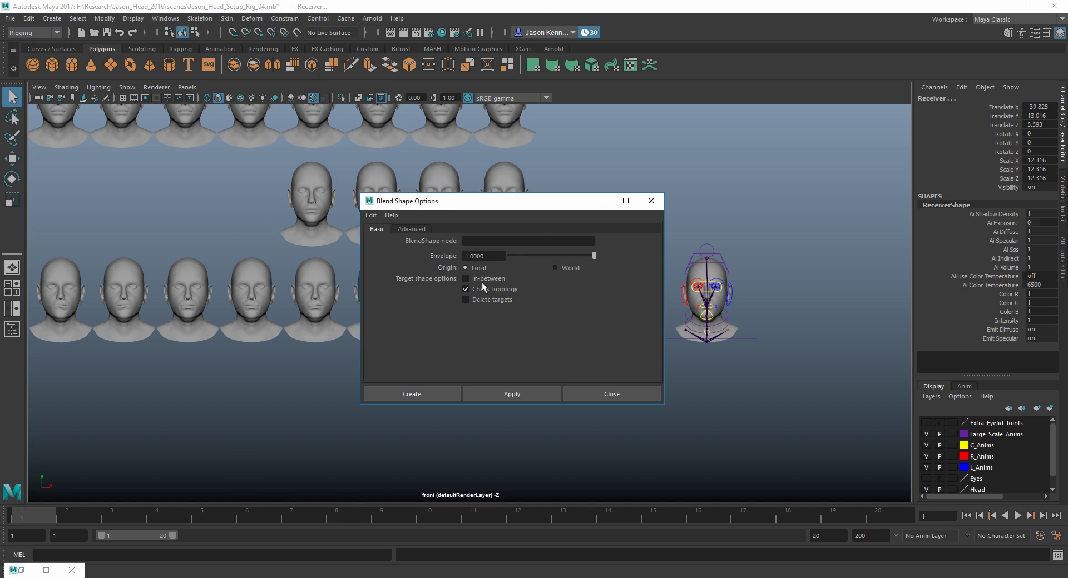
click(408, 230)
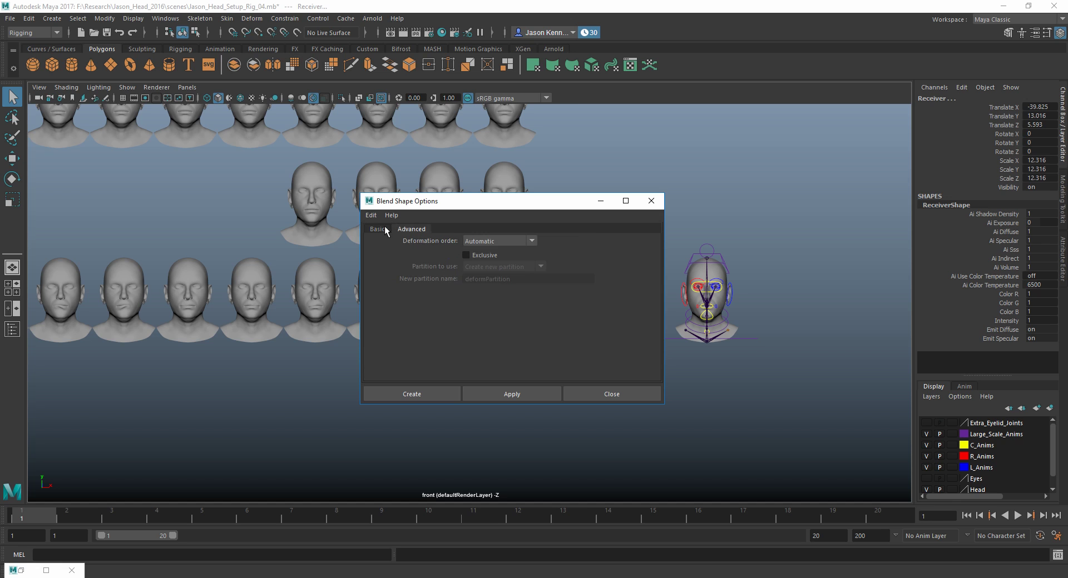
click(483, 242)
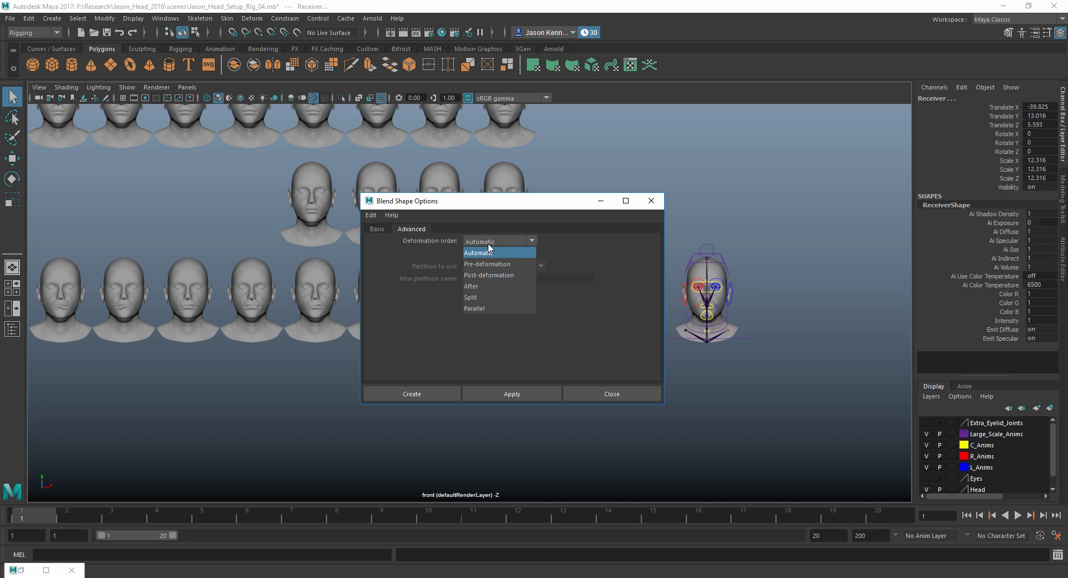
click(488, 247)
click(378, 229)
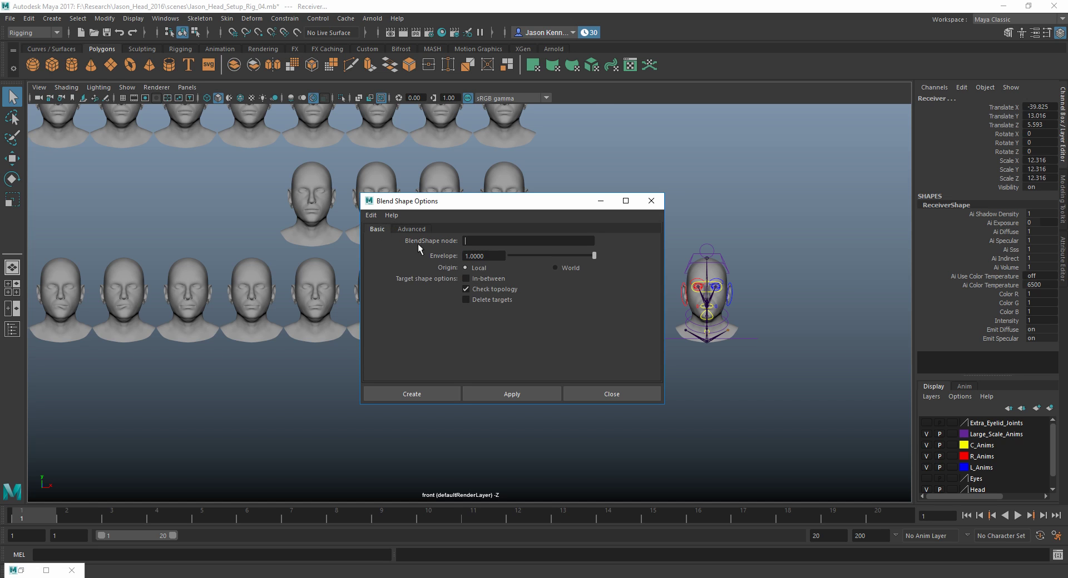
text(BS_Mouth_Shapes)
click(429, 393)
Close the Shape Editor window and add a shortcut for the Shape Editor to the Custom shelf.
drag(508, 182, 286, 126)
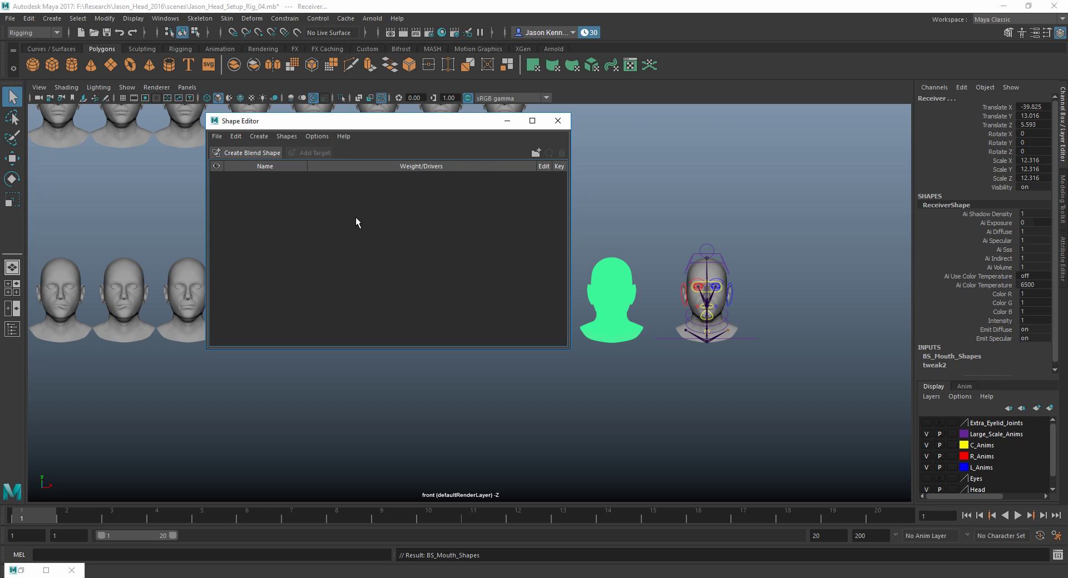
click(558, 121)
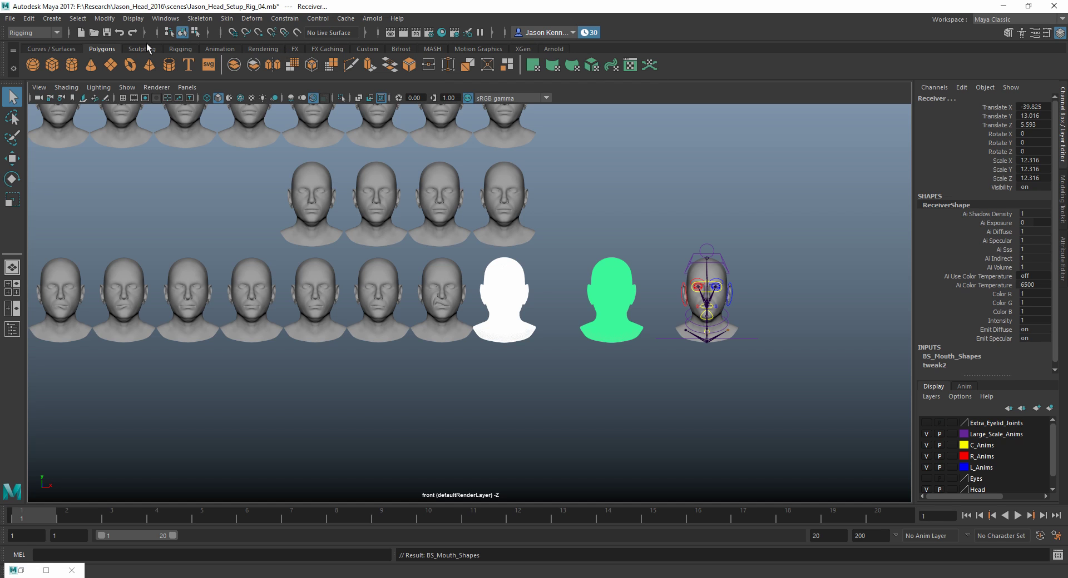
click(364, 48)
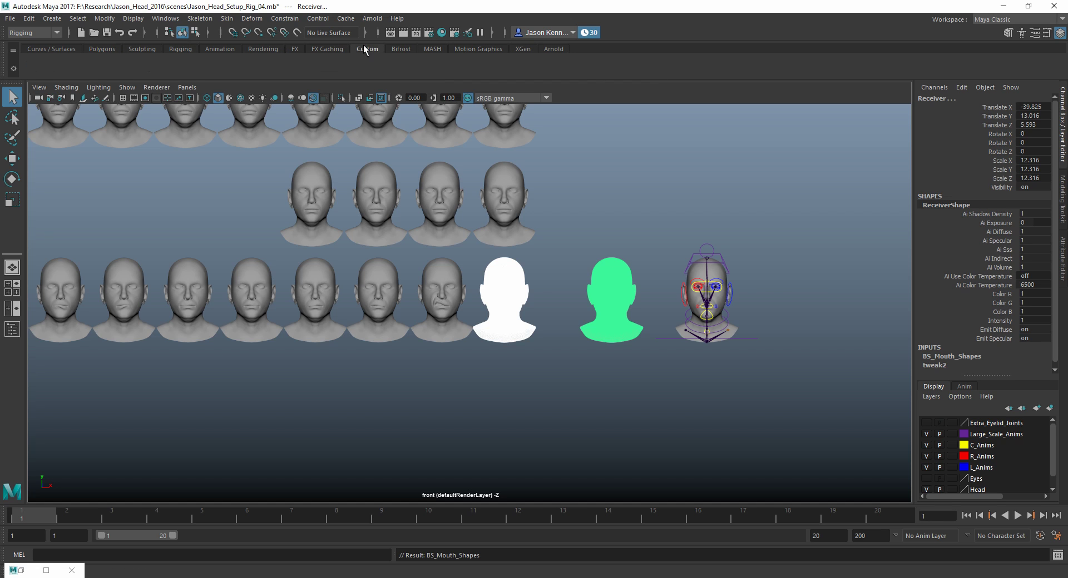
click(108, 20)
mouse_move(185, 70)
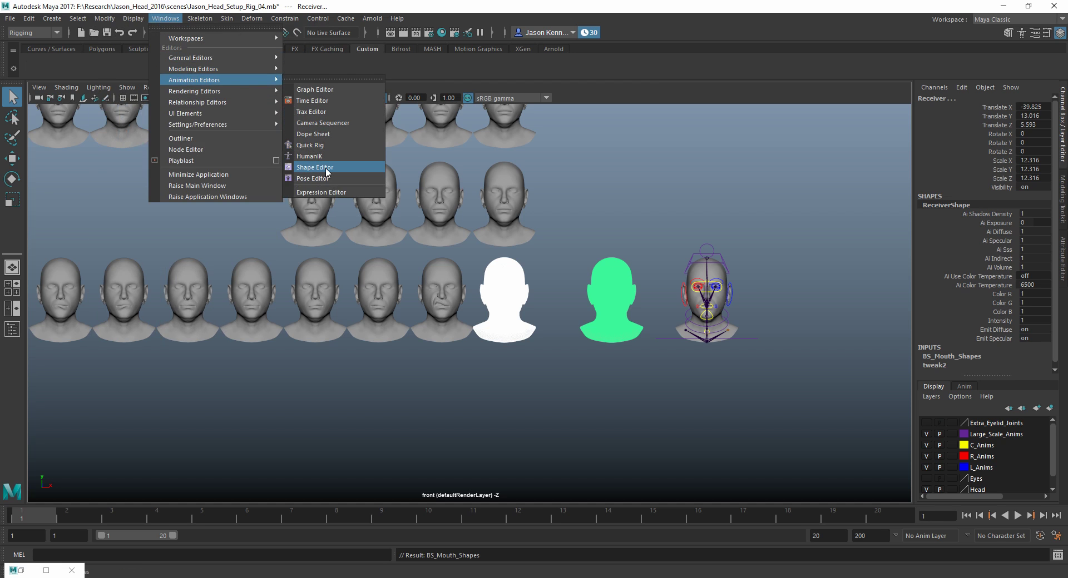
click(165, 18)
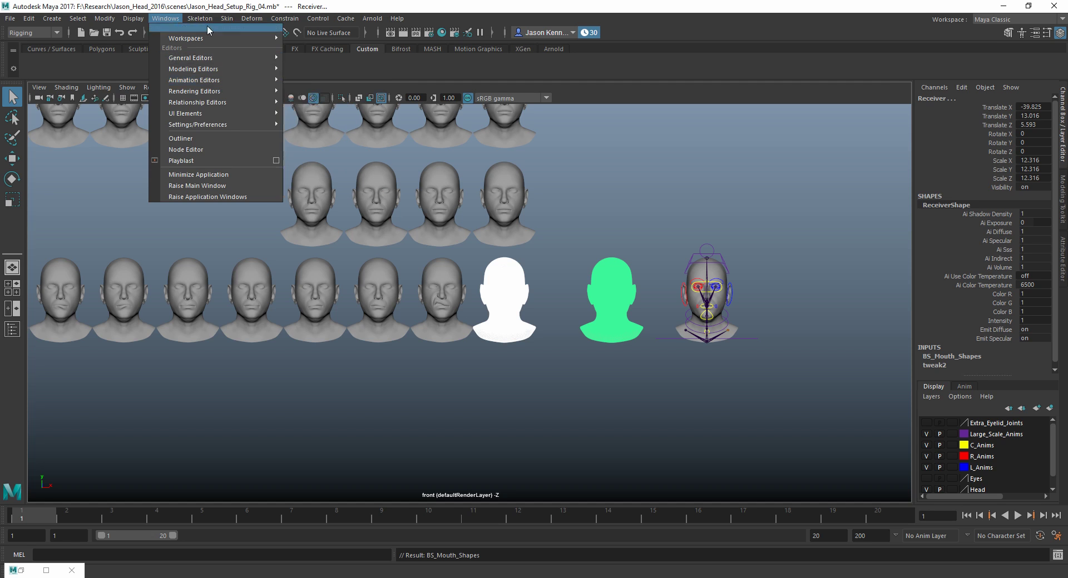
click(166, 19)
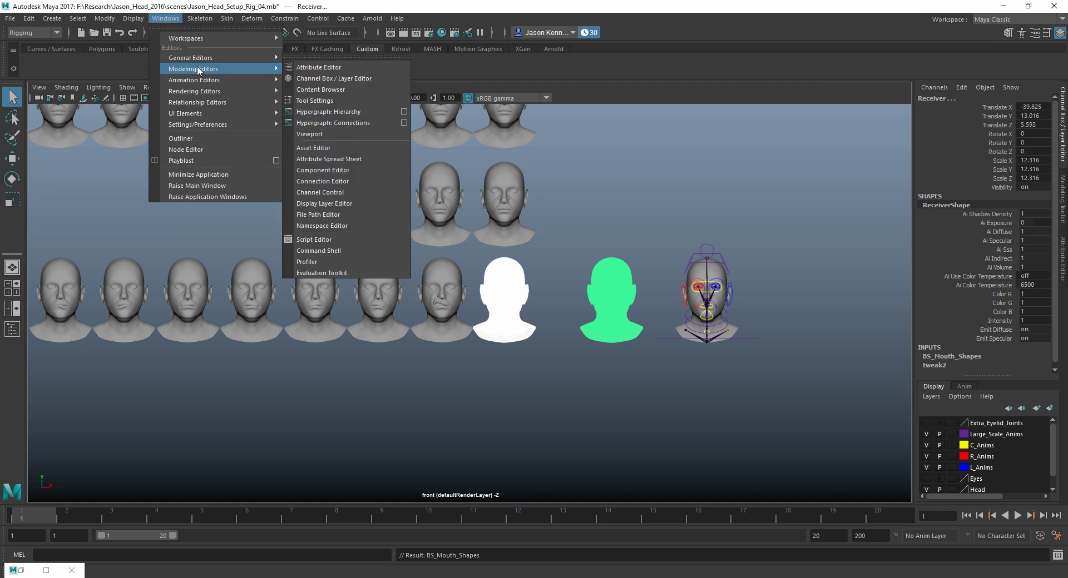
mouse_move(195, 80)
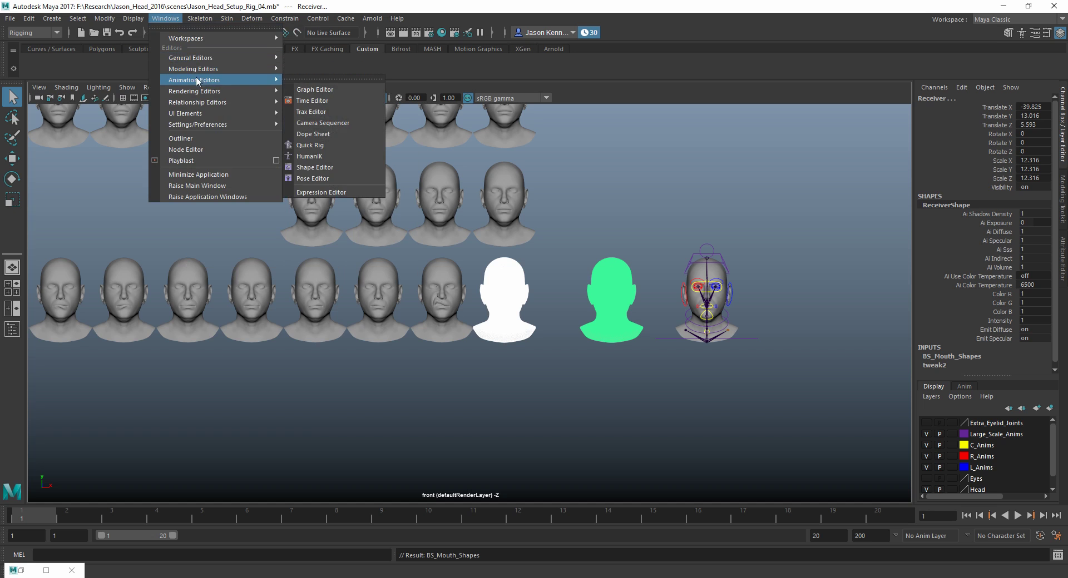
ctrl+shift+click(318, 172)
click(86, 71)
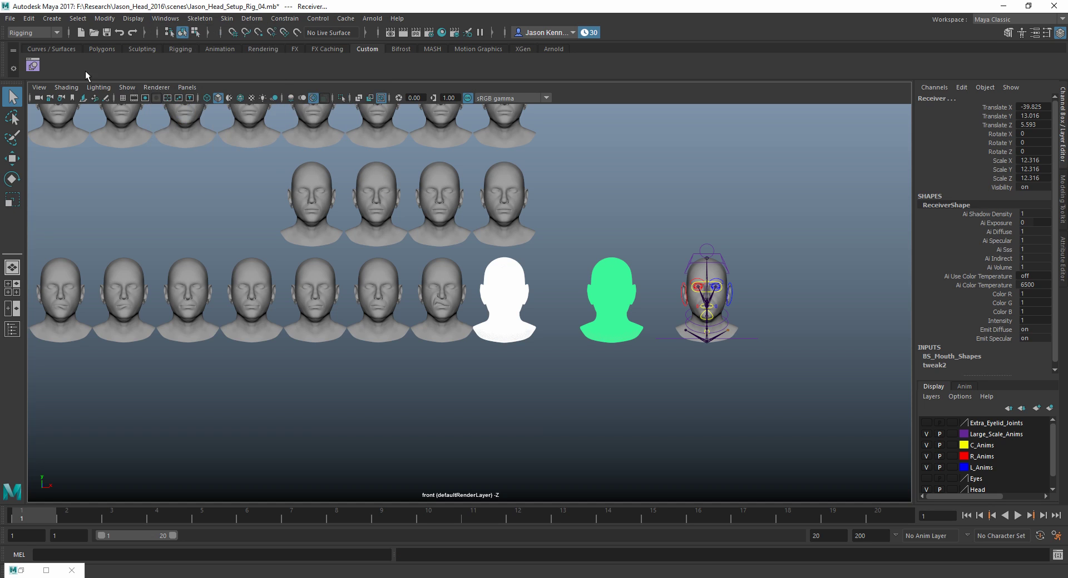
Open the Shape Editor from its shelf shortcut, place it clear of the Receiver head, and try out the Upper_Lip_Up_L weight.
click(36, 69)
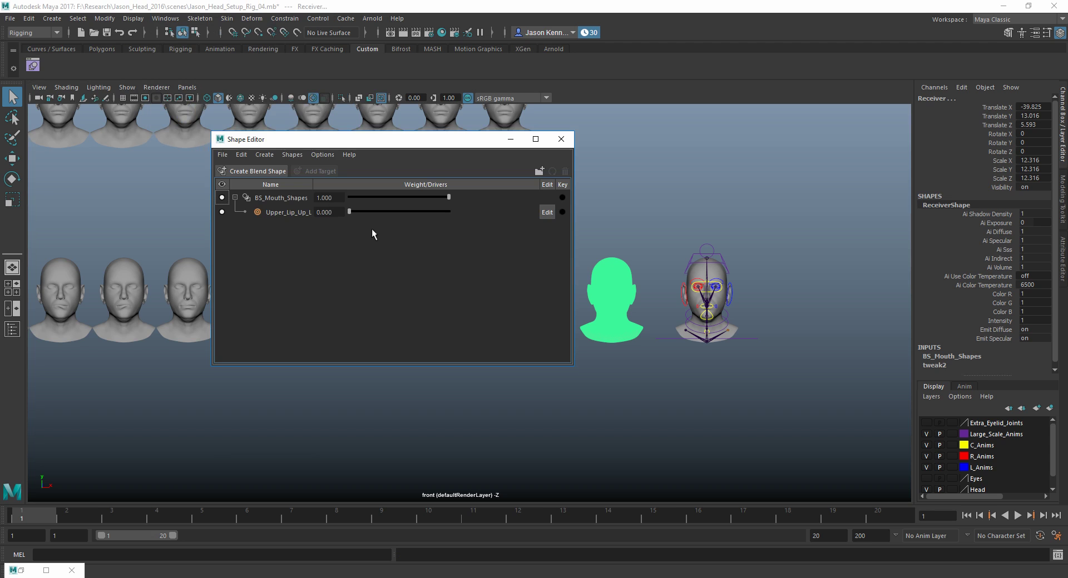
drag(384, 141, 727, 82)
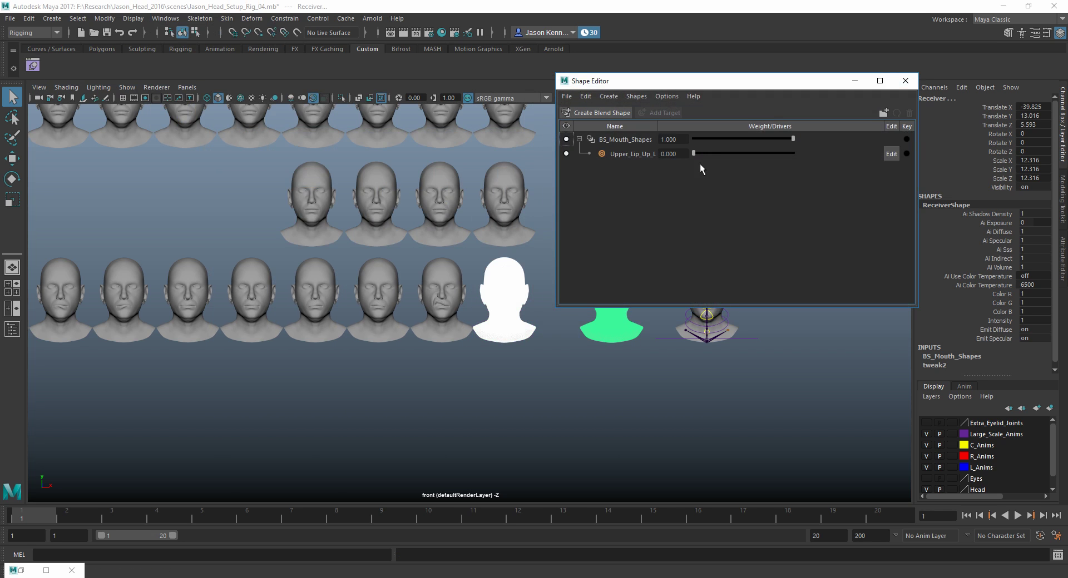
click(679, 362)
drag(684, 83, 283, 95)
scroll(753, 393, up, 5)
mouse_move(293, 163)
mouse_down()
mouse_move(453, 197)
mouse_move(307, 180)
mouse_move(467, 208)
mouse_move(289, 177)
mouse_up()
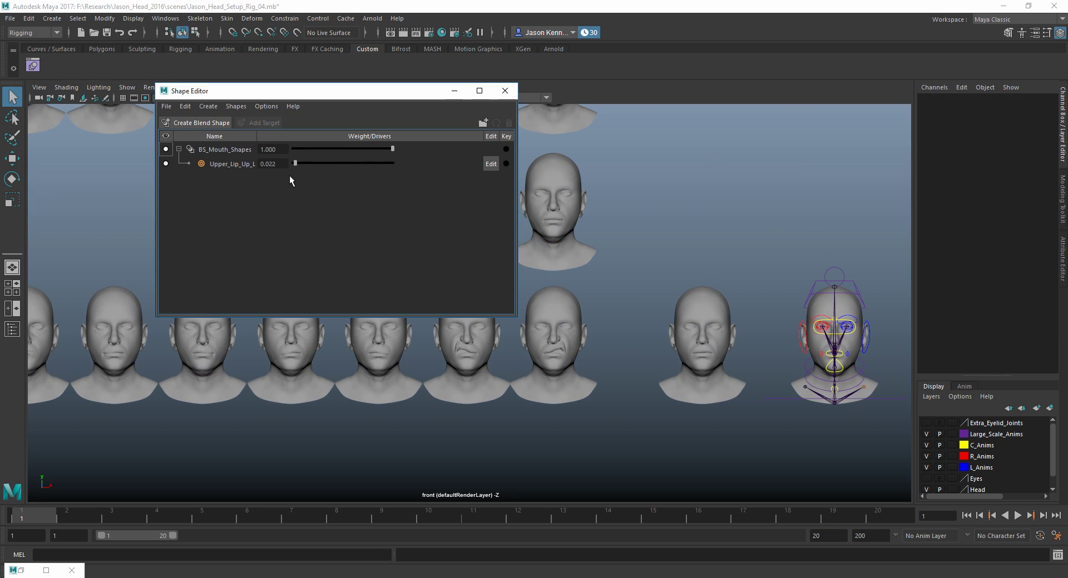
Add the Upper_Lip_Up_R head as a target of the BS_Mouth_Shapes blend shape.
click(463, 348)
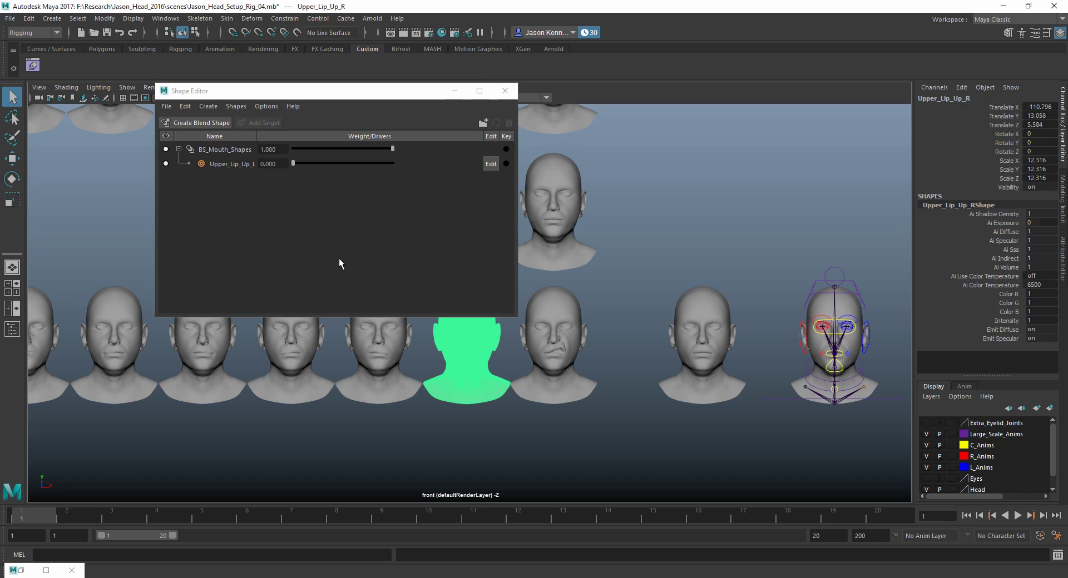
click(201, 107)
click(202, 107)
click(203, 107)
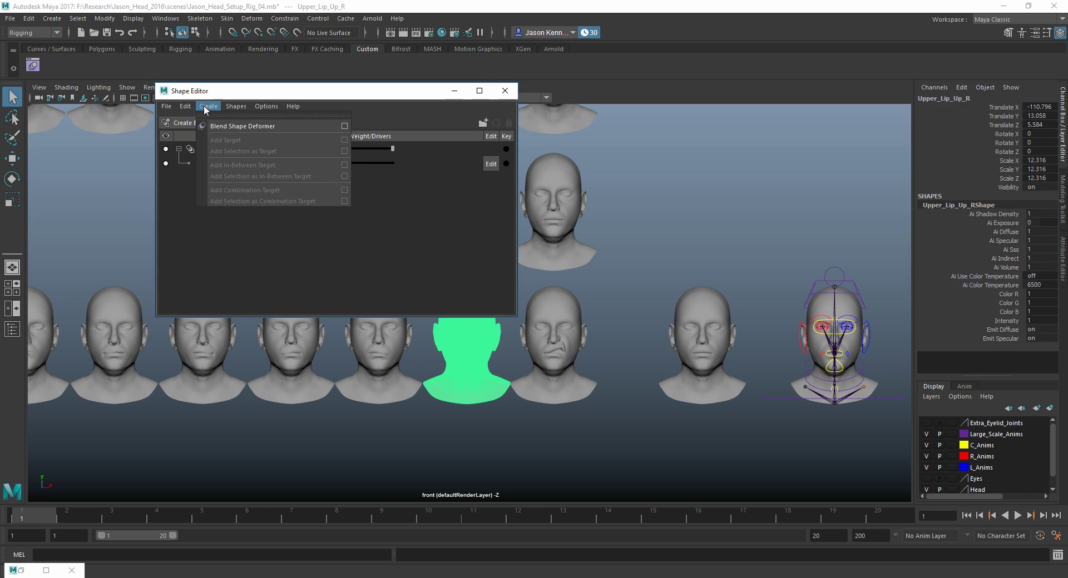
click(205, 107)
click(212, 149)
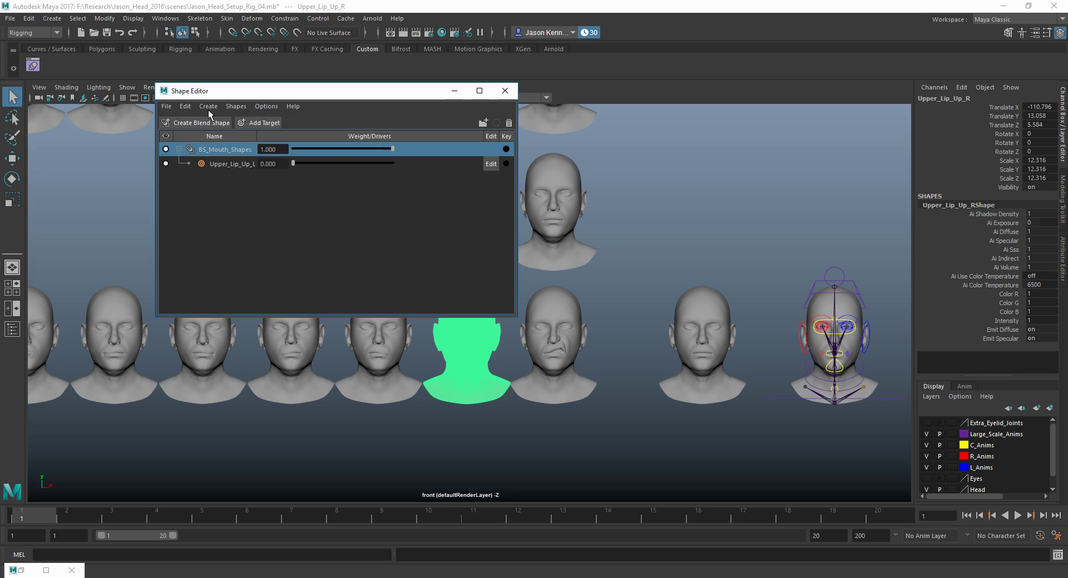
click(209, 106)
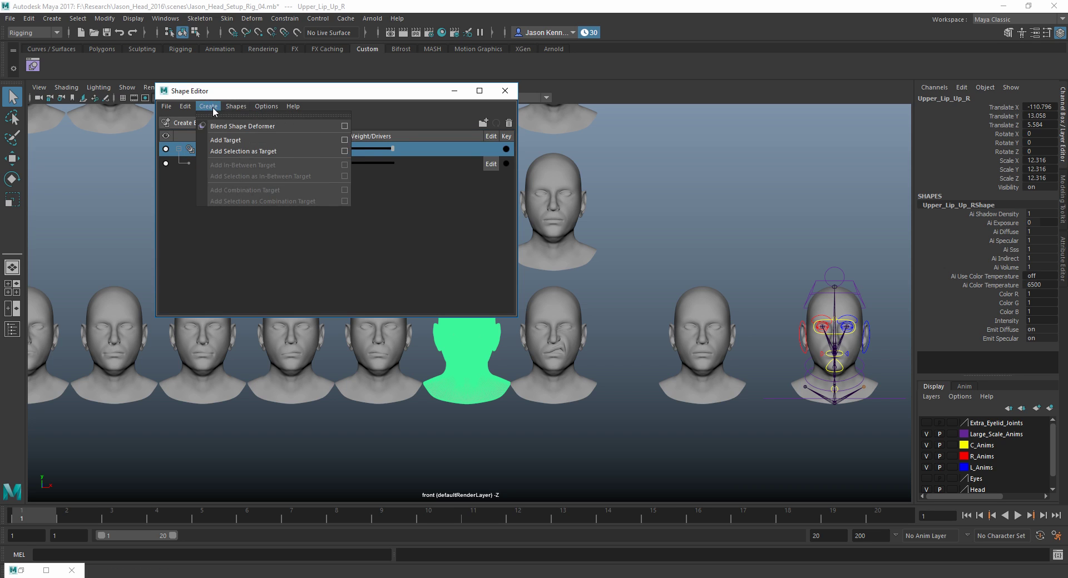
click(213, 109)
click(214, 109)
click(238, 153)
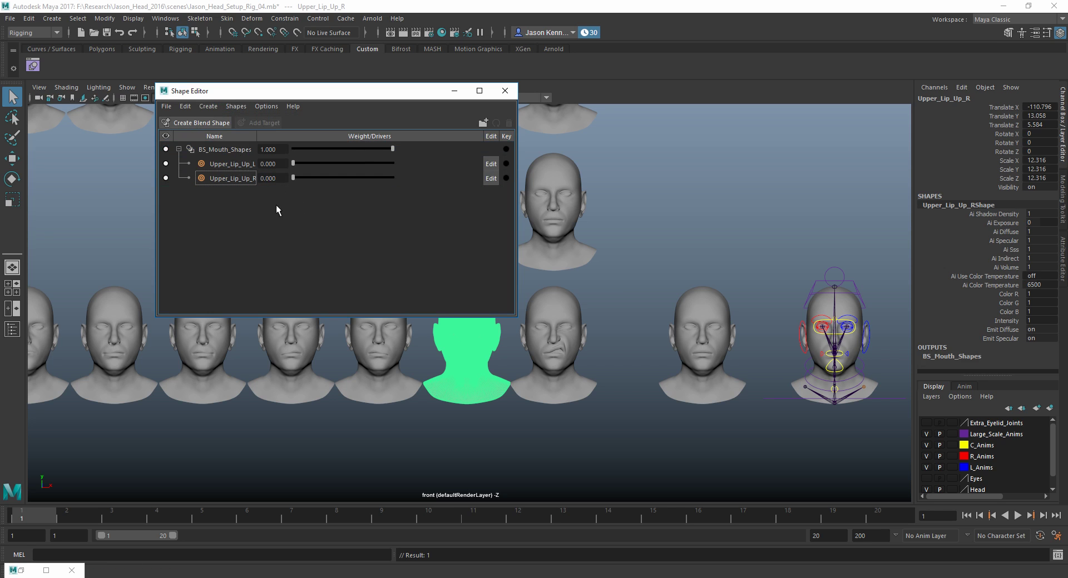
Deselect the head and test the Upper_Lip_Up_R weight on the Receiver head, returning it to 0.
click(495, 449)
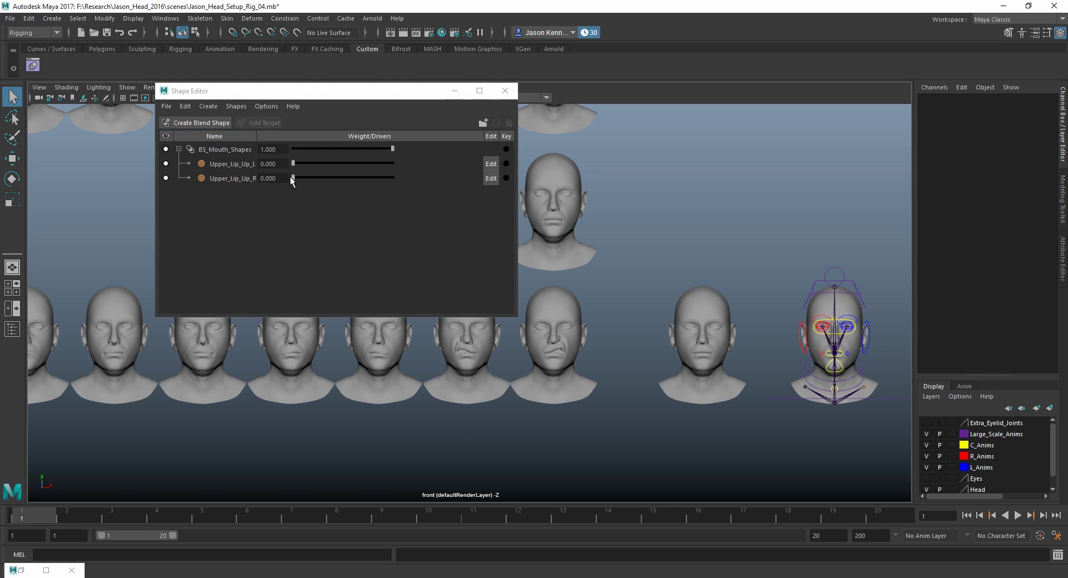
click(371, 182)
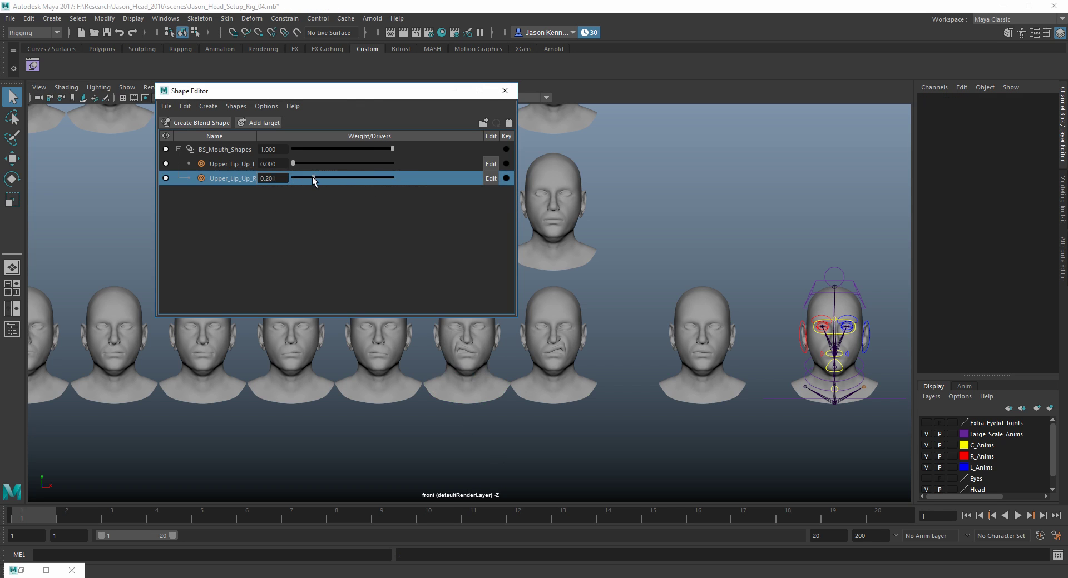
mouse_move(312, 179)
mouse_down()
mouse_move(369, 187)
mouse_move(264, 181)
mouse_move(414, 201)
mouse_move(261, 181)
mouse_move(408, 172)
mouse_move(282, 164)
mouse_move(389, 185)
mouse_move(302, 178)
mouse_up()
click(253, 209)
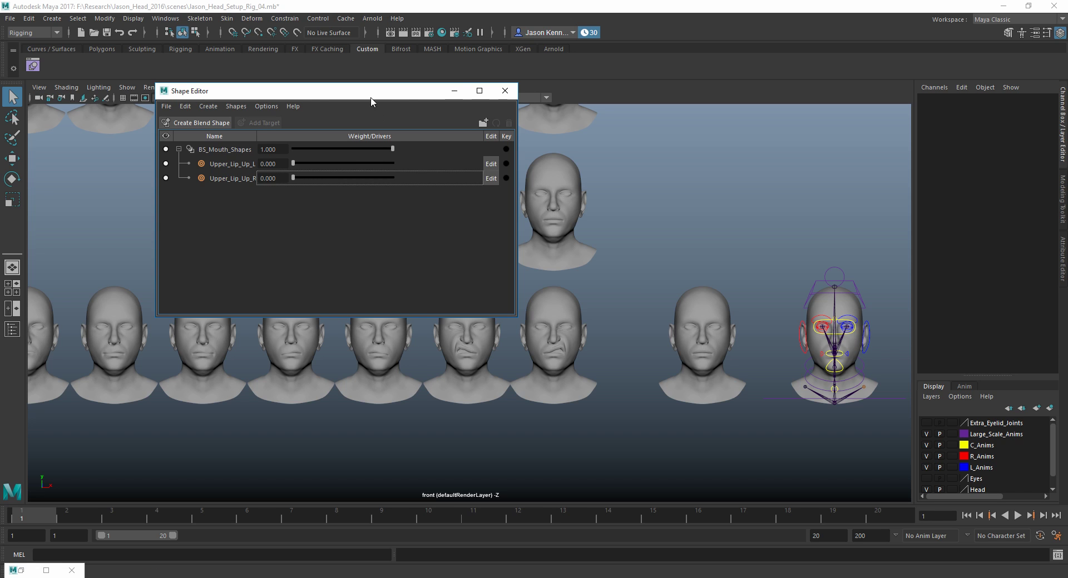
Set the Upper_Lip_Up_L and Upper_Lip_Up_R weights to 1 and examine the combined lip shape on the Receiver head.
drag(371, 98, 406, 98)
drag(350, 164, 431, 164)
drag(328, 178, 491, 206)
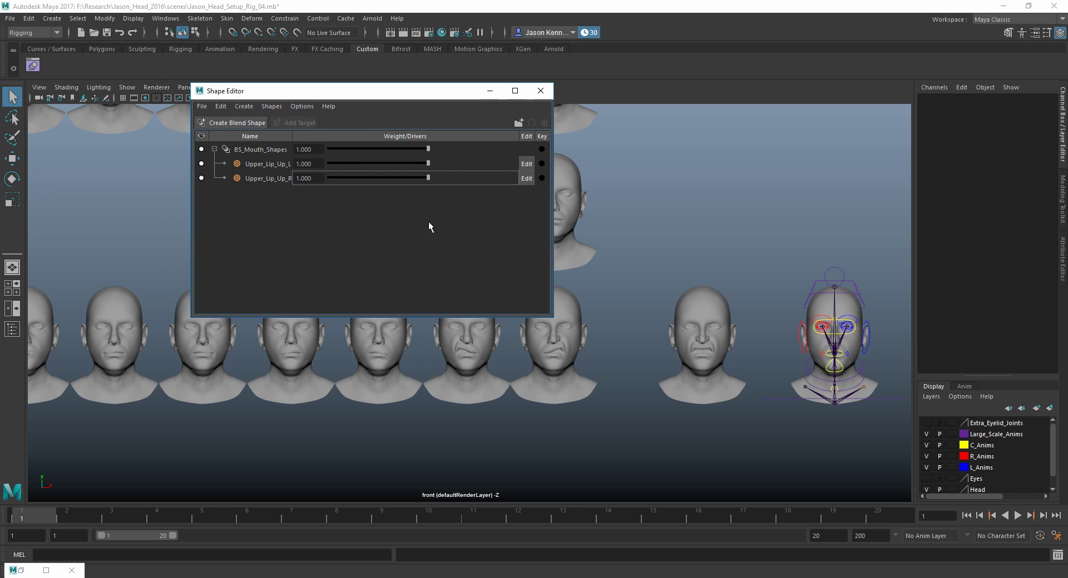
scroll(660, 374, up, 2)
scroll(729, 372, down, 2)
scroll(731, 352, up, 5)
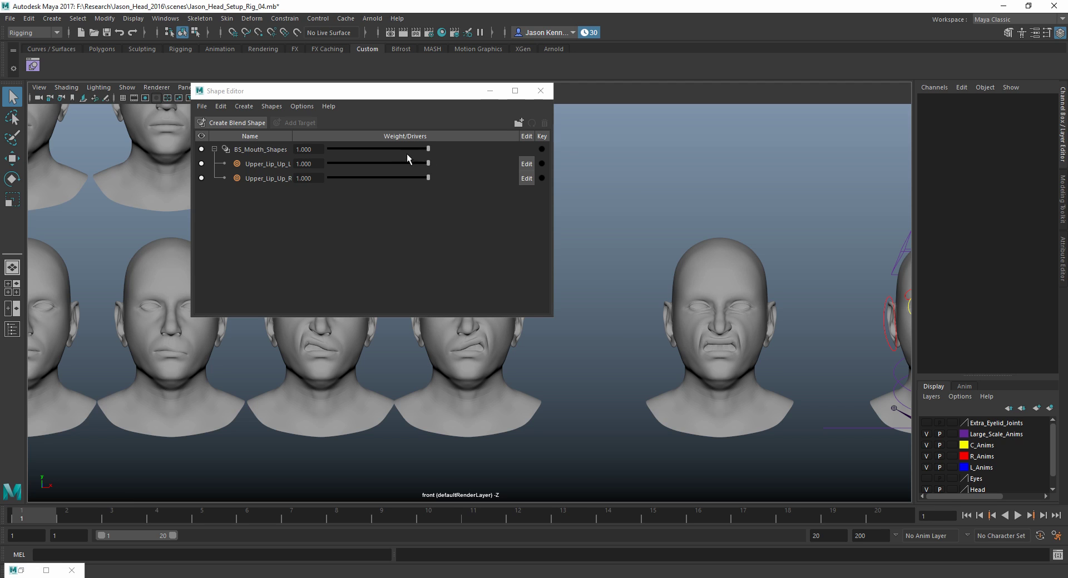
Try out the overall BS_Mouth_Shapes weight, restore it to 1, and reset both upper-lip target weights to 0.
click(429, 149)
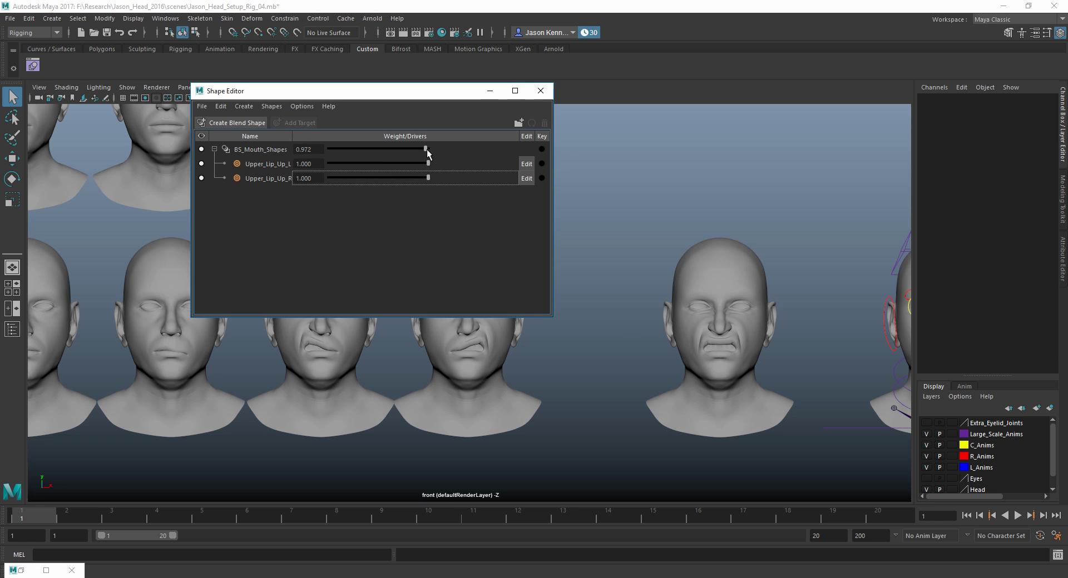
drag(428, 149, 289, 157)
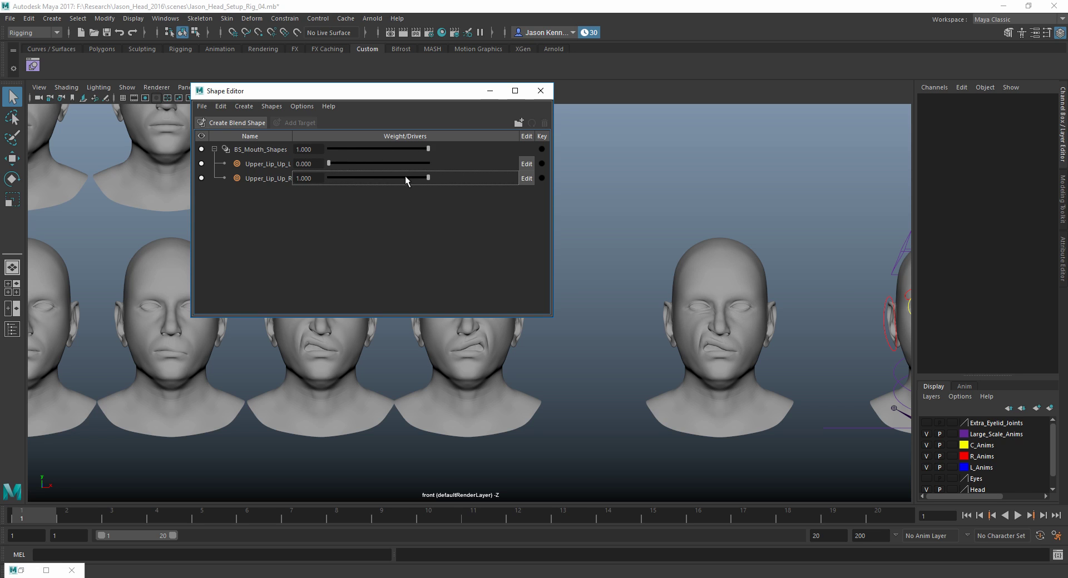
drag(427, 182, 327, 177)
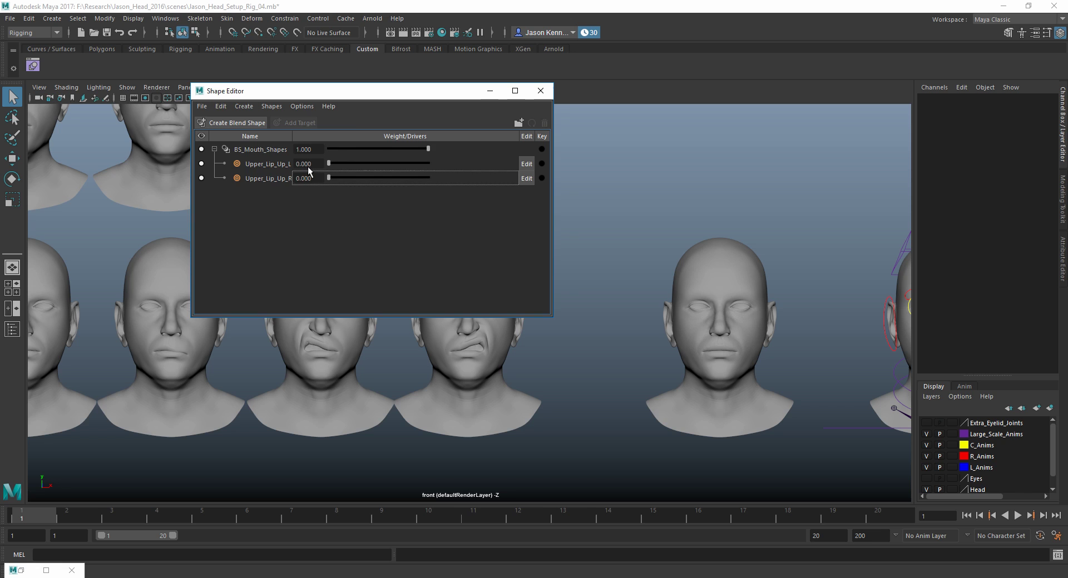
Delete the Upper_Lip_Up_L and Upper_Lip_Up_R targets together, followed by the BS_Mouth_Shapes blend shape itself.
click(250, 169)
shift+click(252, 177)
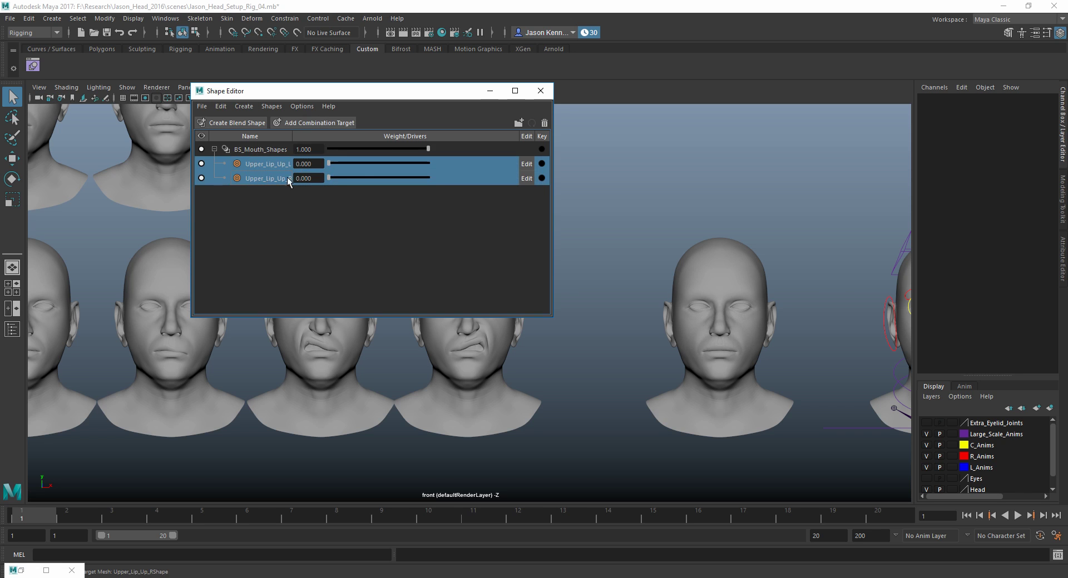
click(543, 122)
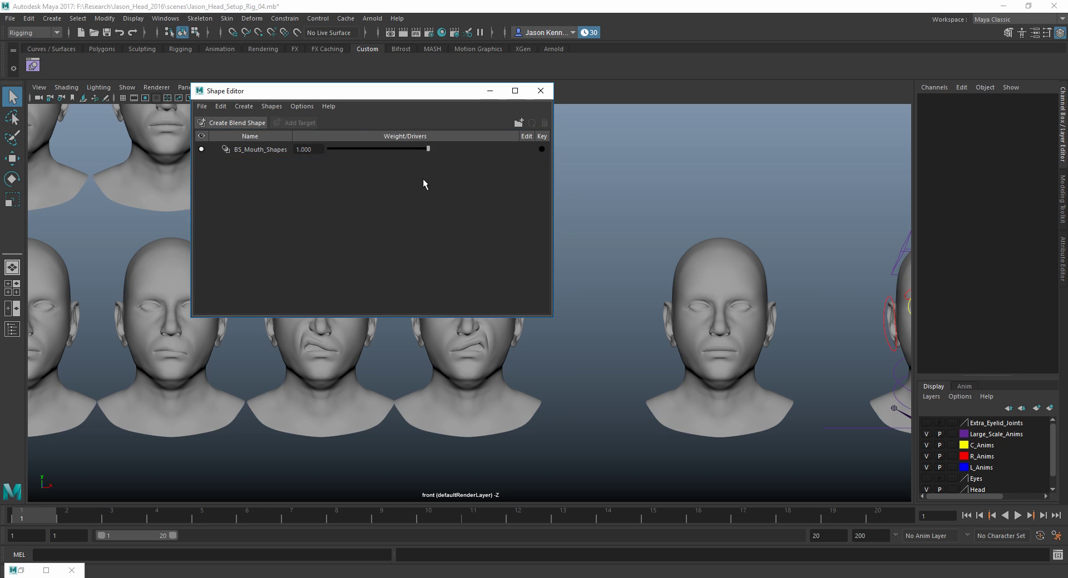
click(280, 151)
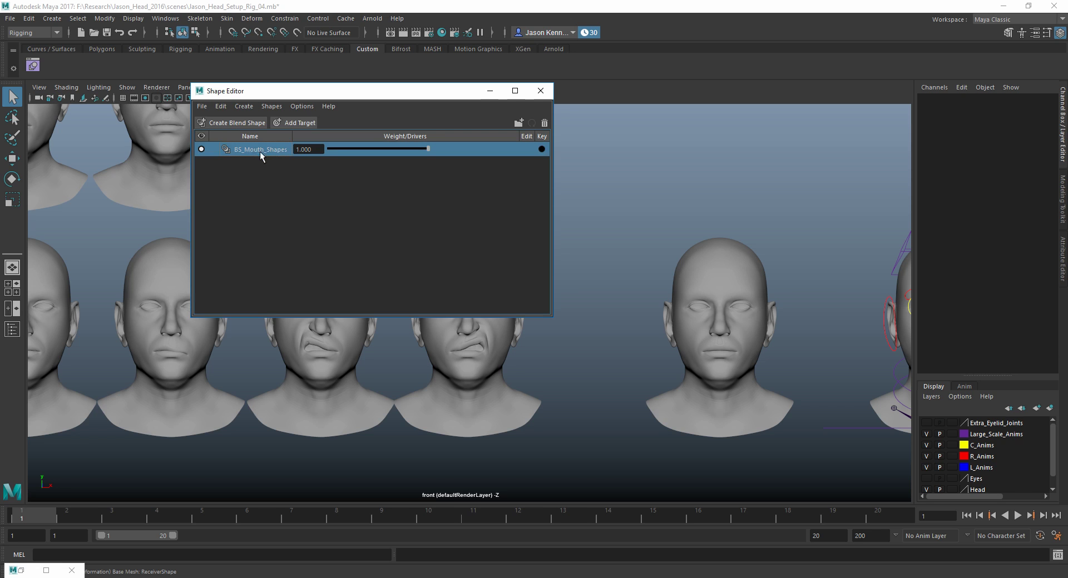
right_click(272, 150)
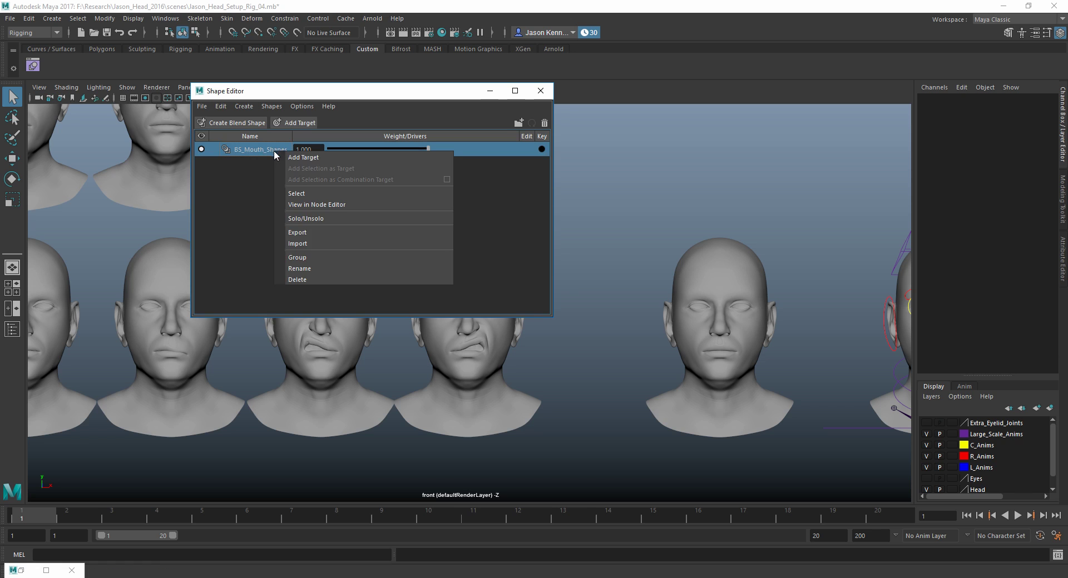
click(449, 120)
click(543, 123)
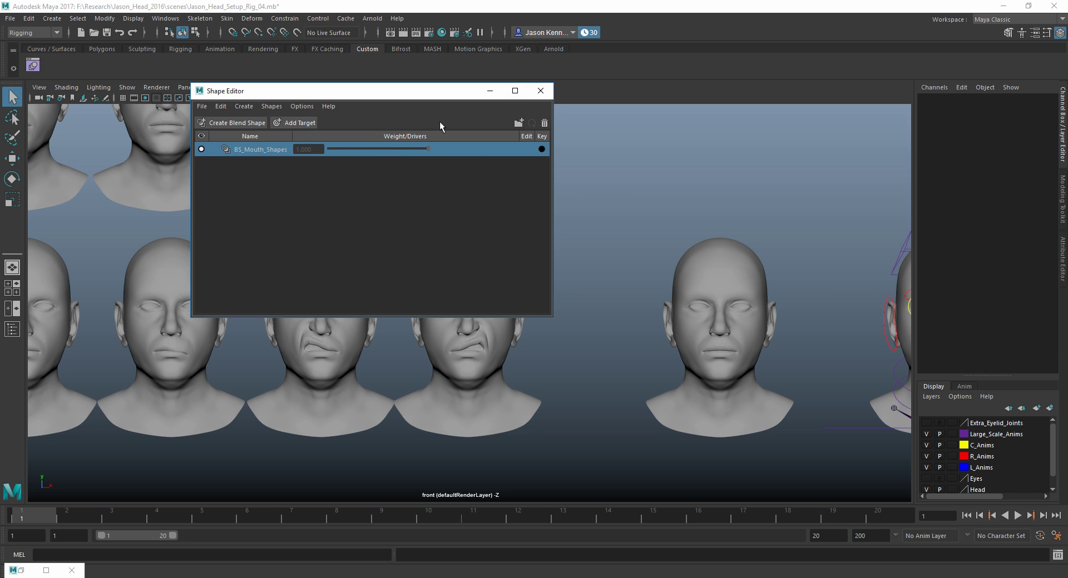
Close and reopen the Shape Editor to check its list of blend shapes, and close it again.
click(540, 91)
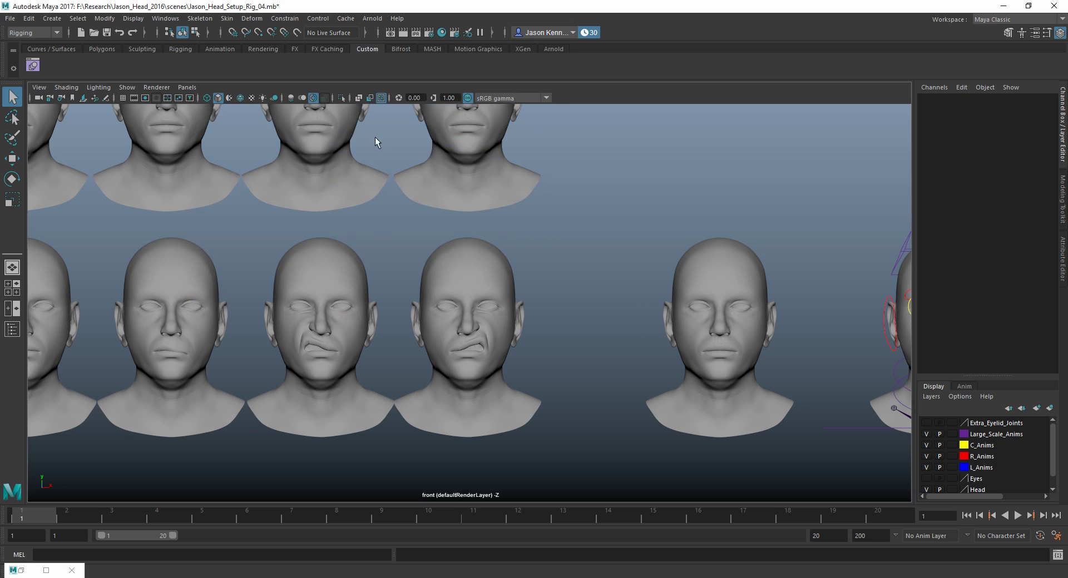
click(33, 66)
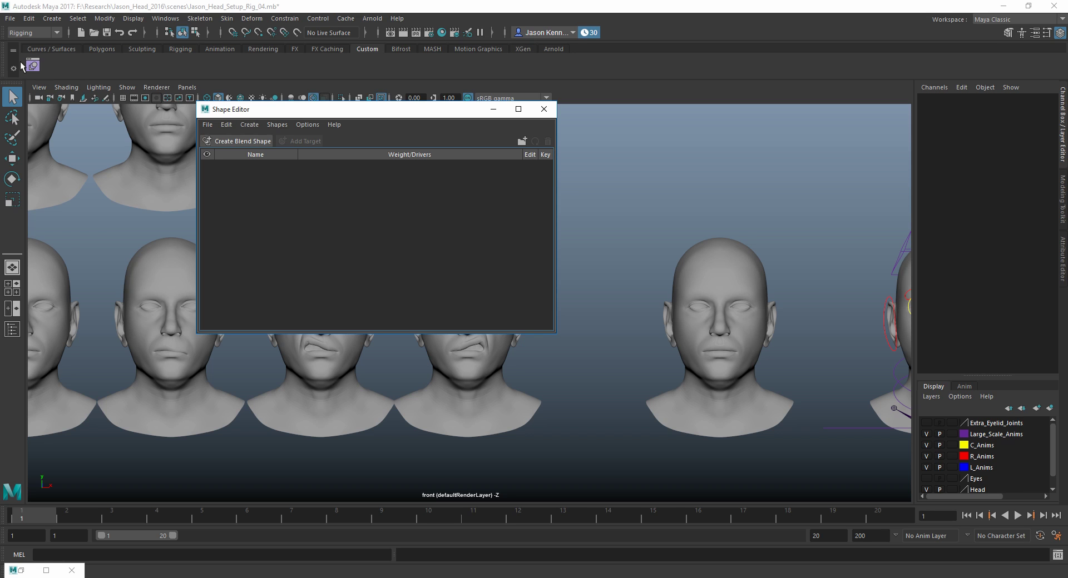
click(542, 112)
Select all the mouth-shape heads in the lowest row and add the Receiver head last to the selection.
scroll(408, 312, down, 3)
scroll(408, 311, down, 5)
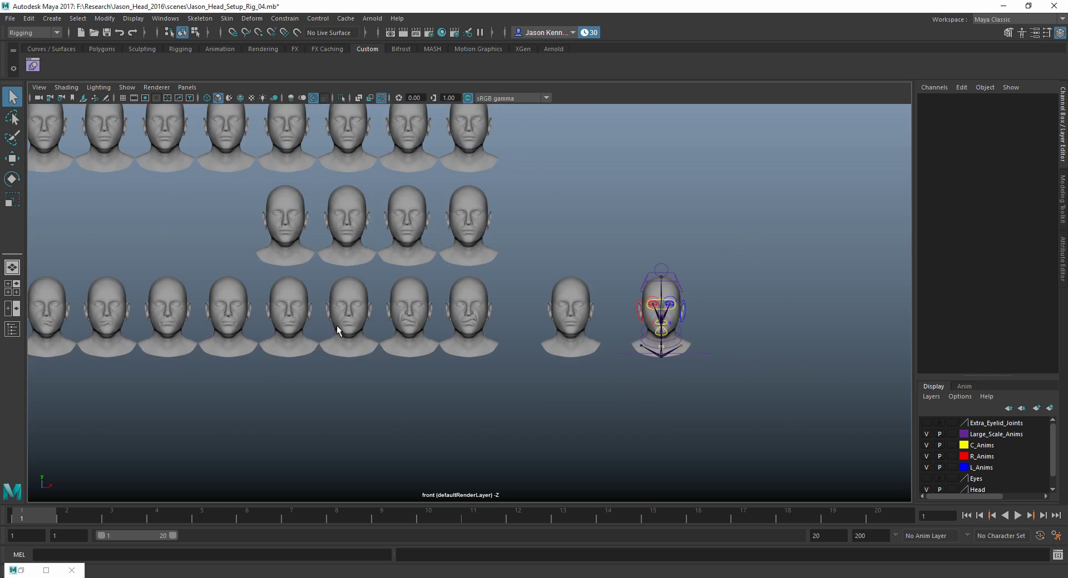
scroll(342, 312, down, 2)
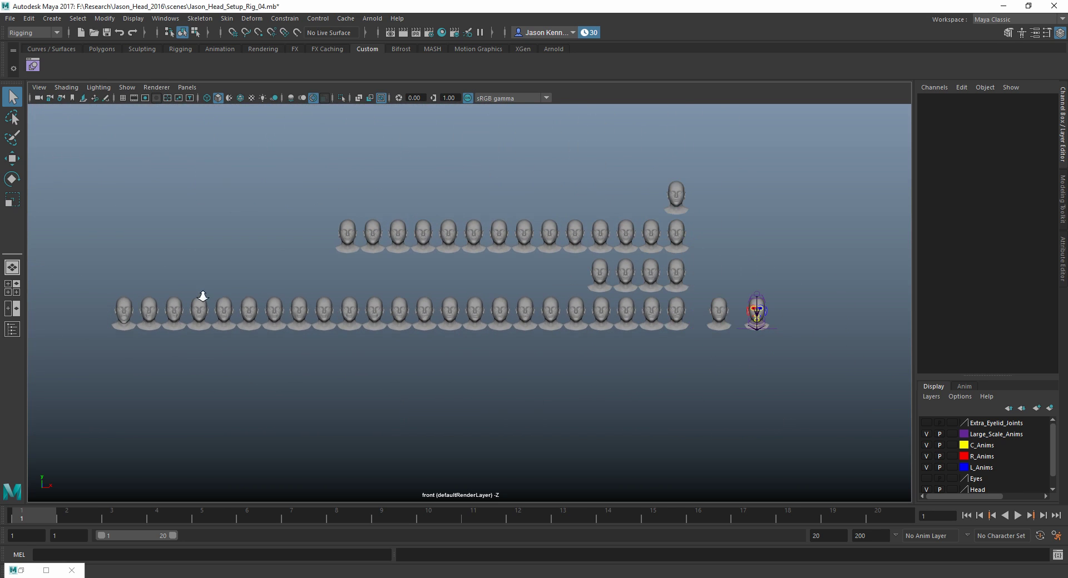
drag(103, 310, 677, 340)
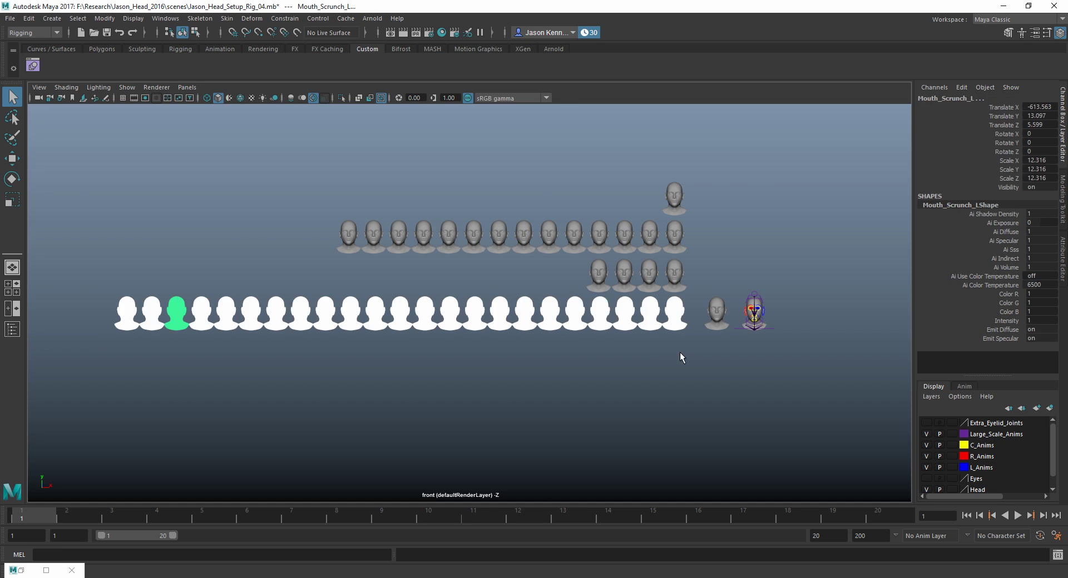
alt+middle_drag(680, 352, 580, 344)
shift+click(591, 310)
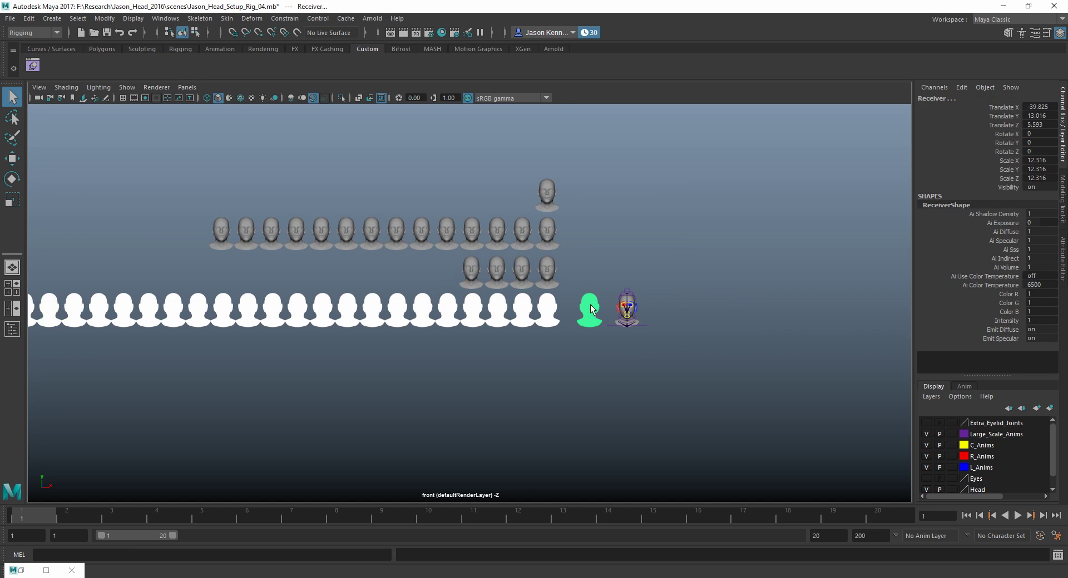
Save the Blend Shape command to the Custom shelf and run it to create the mouth blend shape on the Receiver head.
click(251, 18)
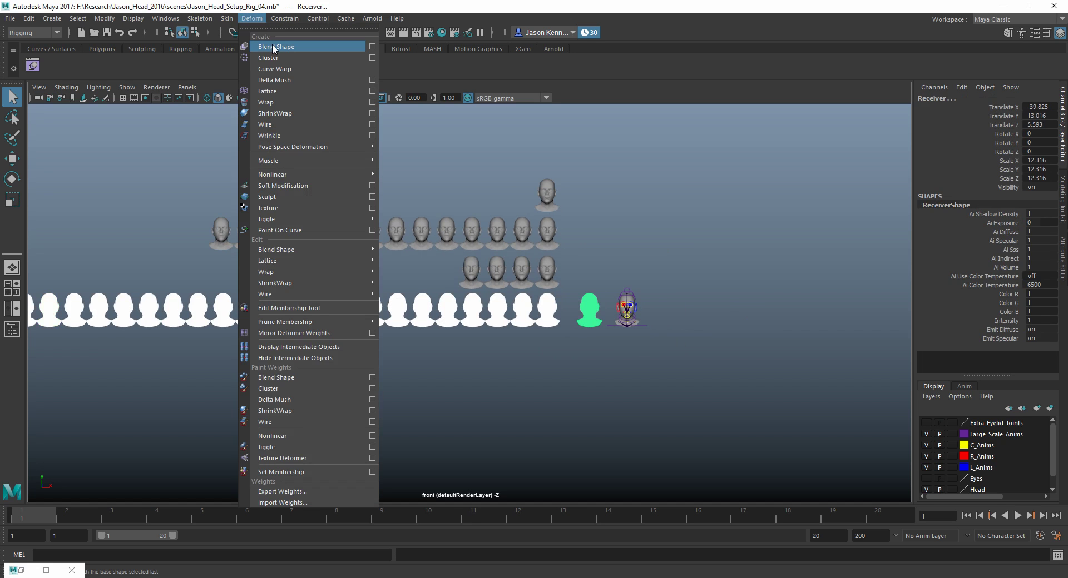
ctrl+shift+click(273, 48)
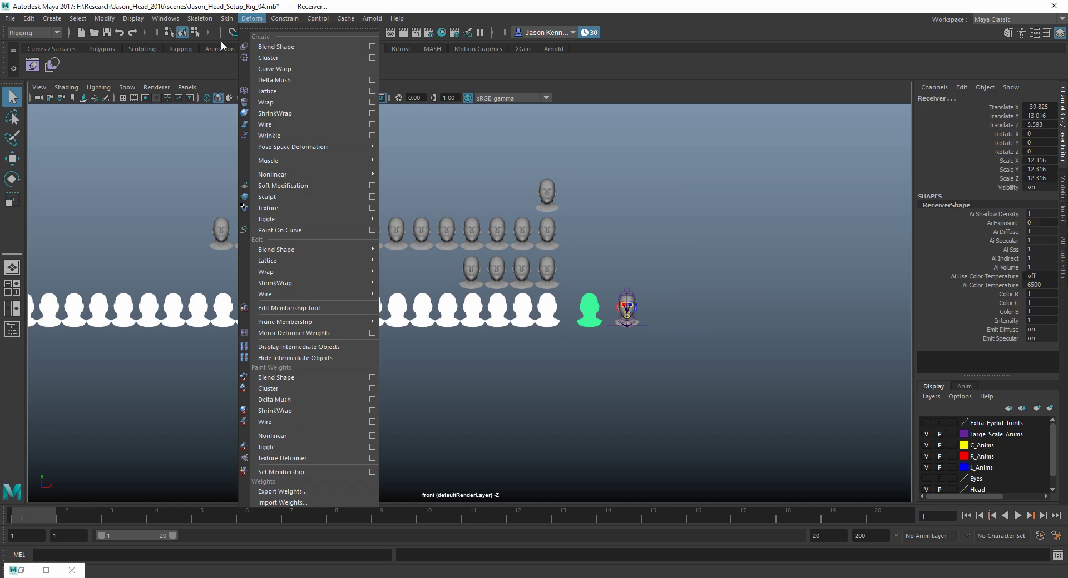
click(119, 62)
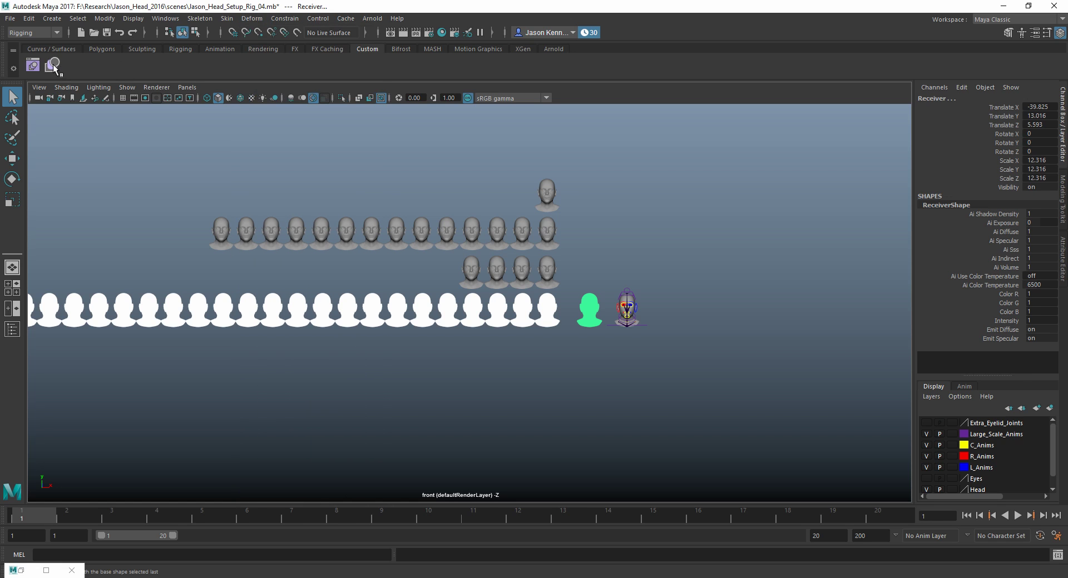
click(54, 67)
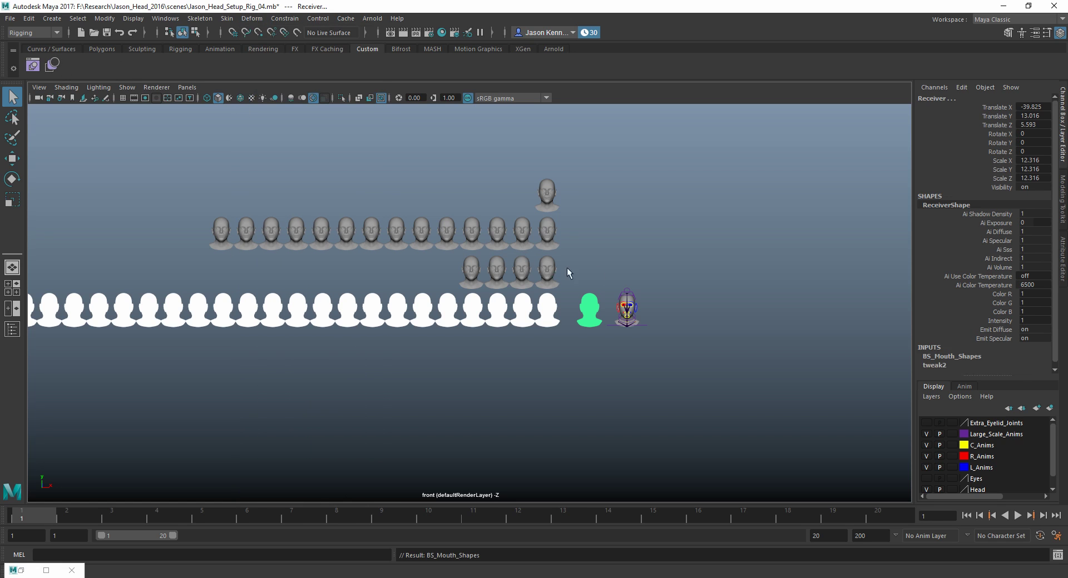
click(593, 254)
Open the Shape Editor and look through the target list of BS_Mouth_Shapes.
click(32, 65)
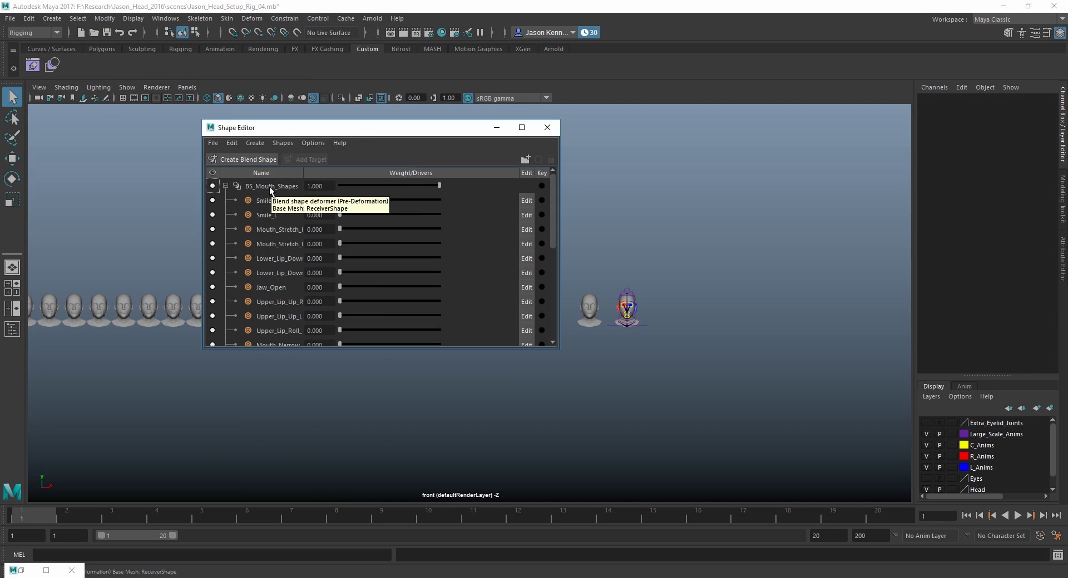
scroll(278, 244, down, 4)
scroll(278, 244, up, 4)
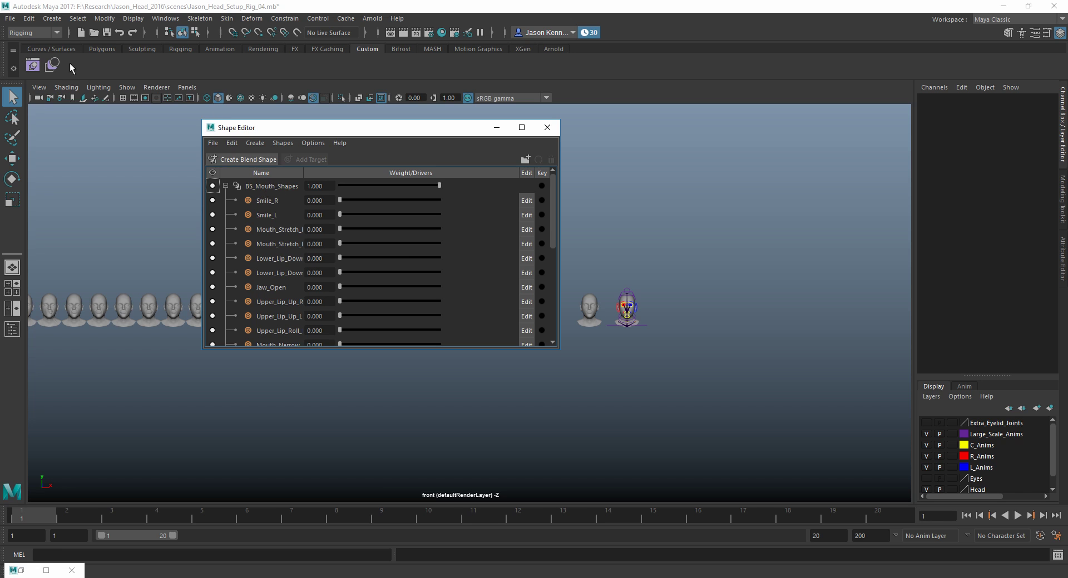
Open the Blend Shape options to view the BlendShape node name setting, and minimize the window.
click(252, 19)
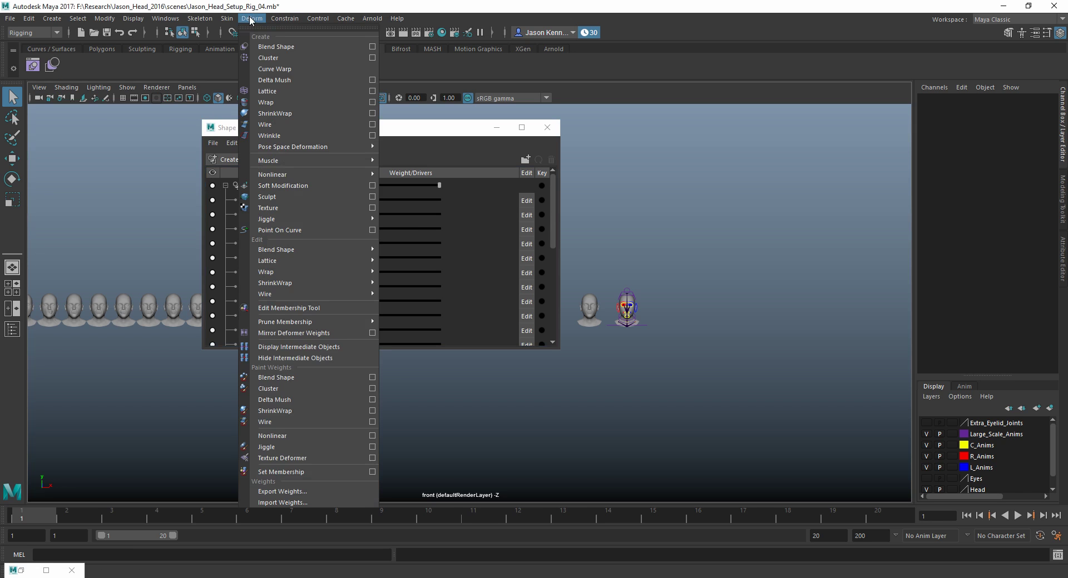
click(372, 47)
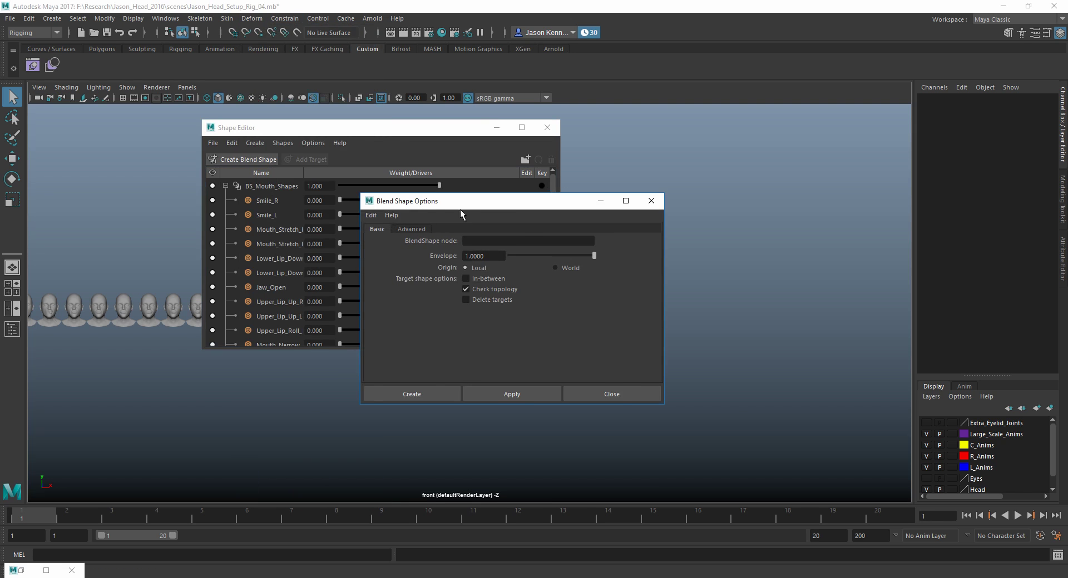
drag(463, 209, 536, 214)
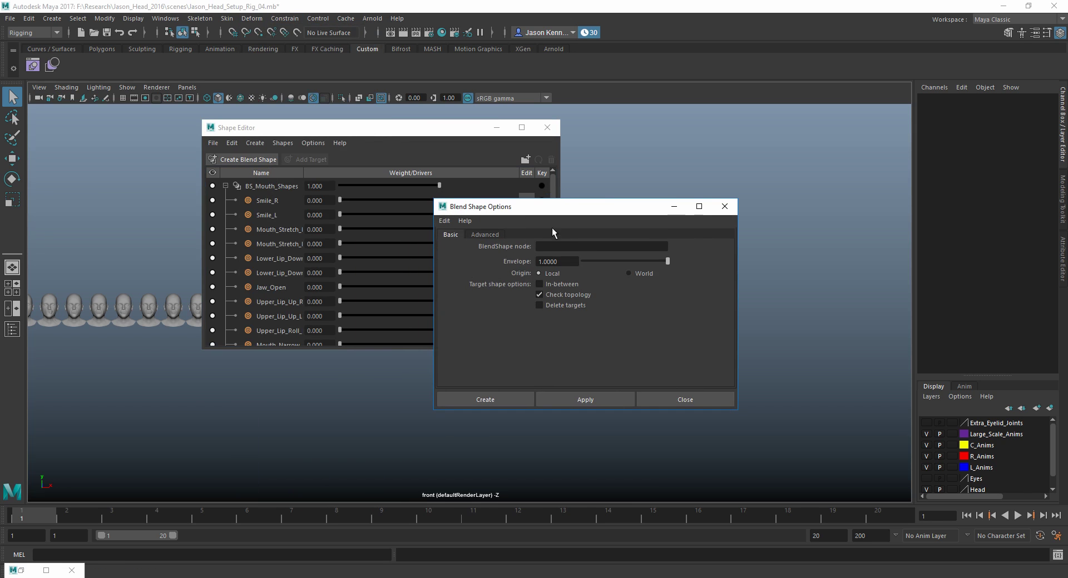
click(674, 206)
Rename the BS_Mouth_Shapes blend shape as BS_Face_Shapes.
click(278, 187)
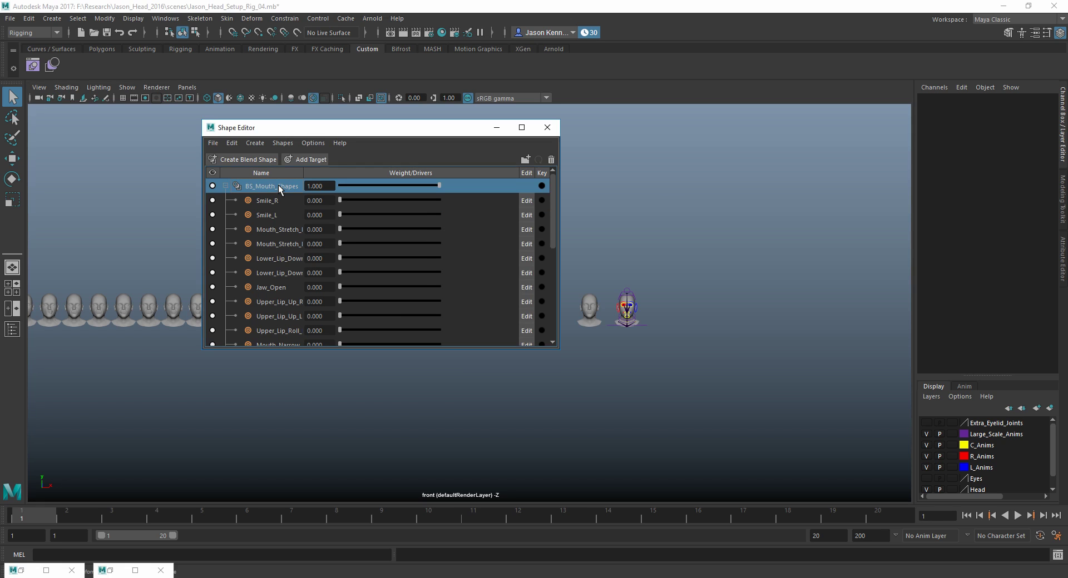
right_click(278, 185)
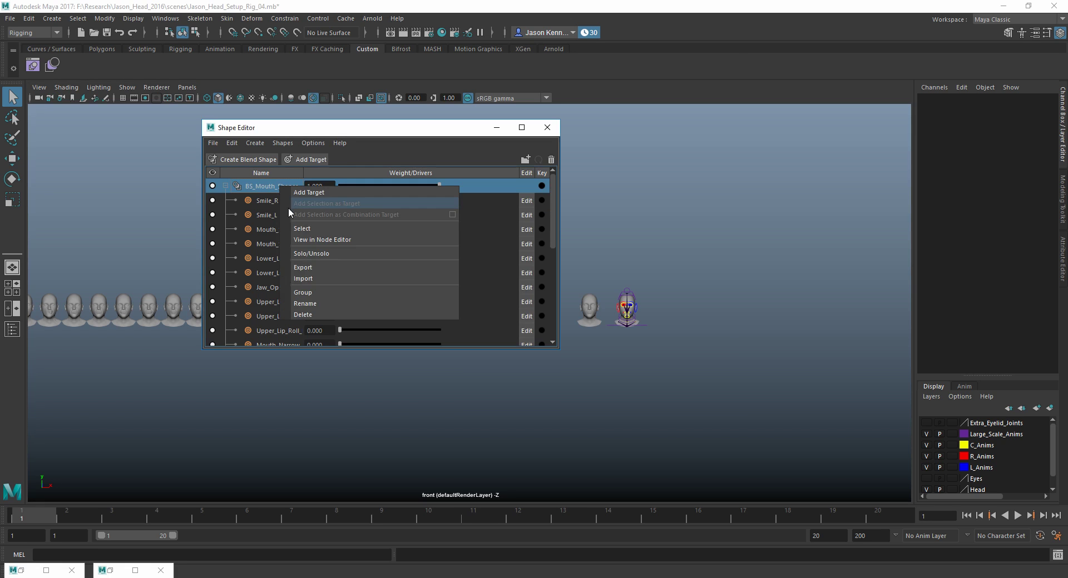
click(312, 304)
text(BS_Face)
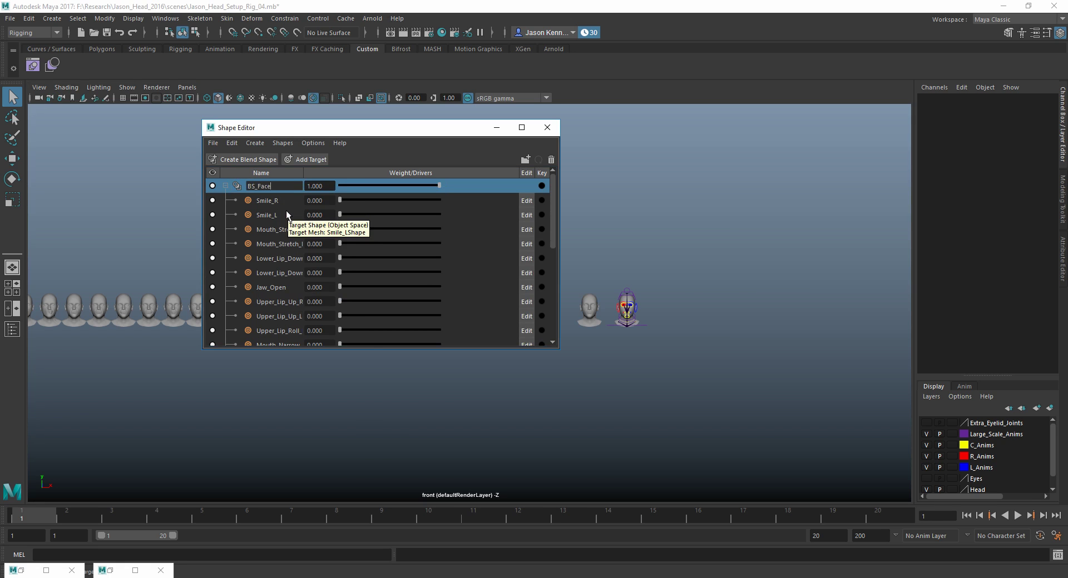
text(_Shapes)
key(Return)
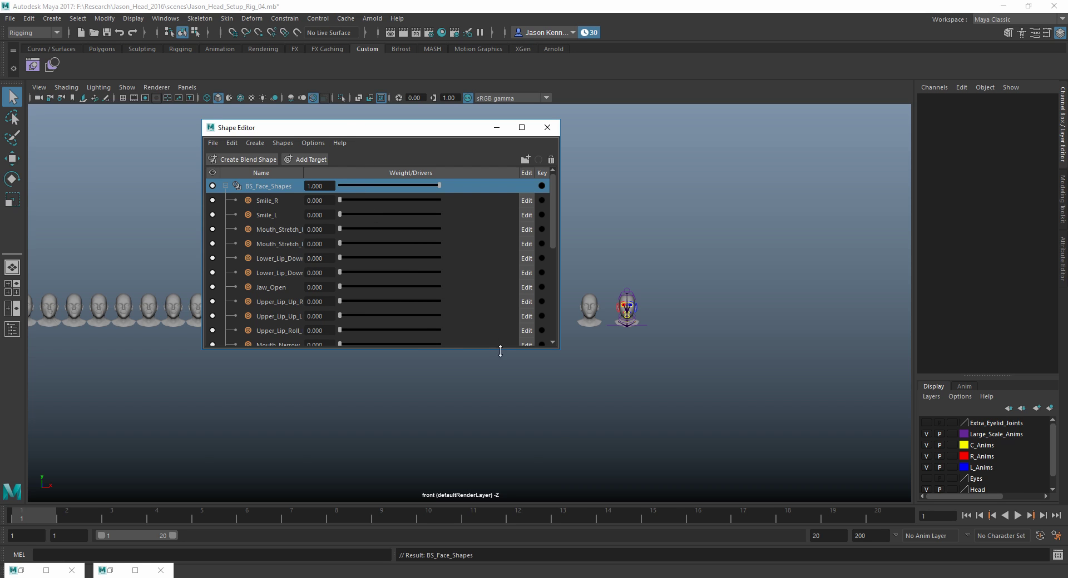
Enlarge the Shape Editor and its name column, and group all targets from Smile_R to Mouth_Scrunch_L.
drag(500, 351, 495, 440)
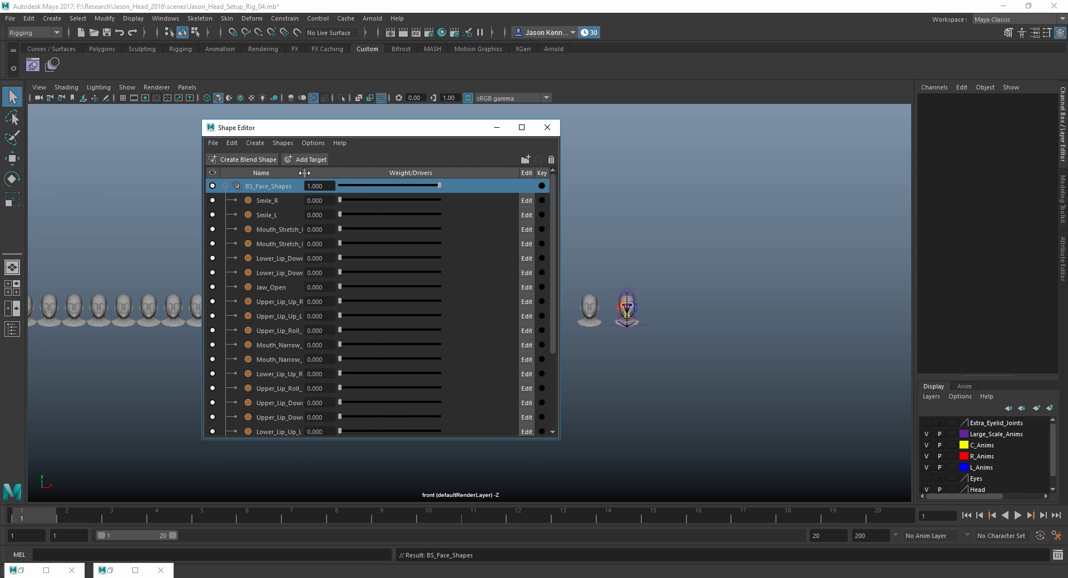
mouse_move(305, 175)
mouse_down()
mouse_move(340, 176)
mouse_move(325, 176)
mouse_up()
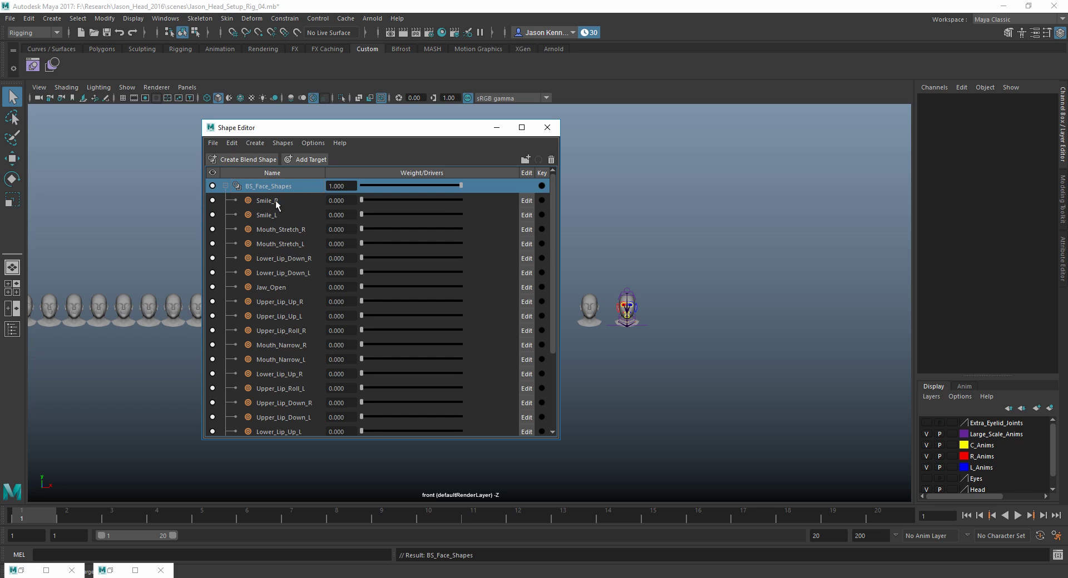
scroll(288, 307, down, 3)
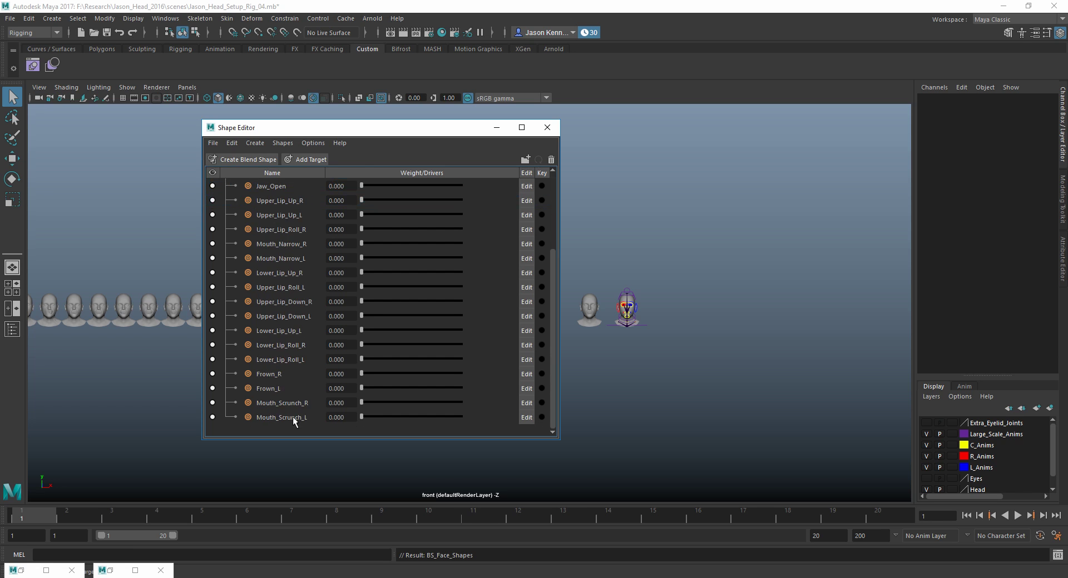
shift+click(292, 416)
scroll(295, 400, up, 3)
scroll(301, 390, down, 3)
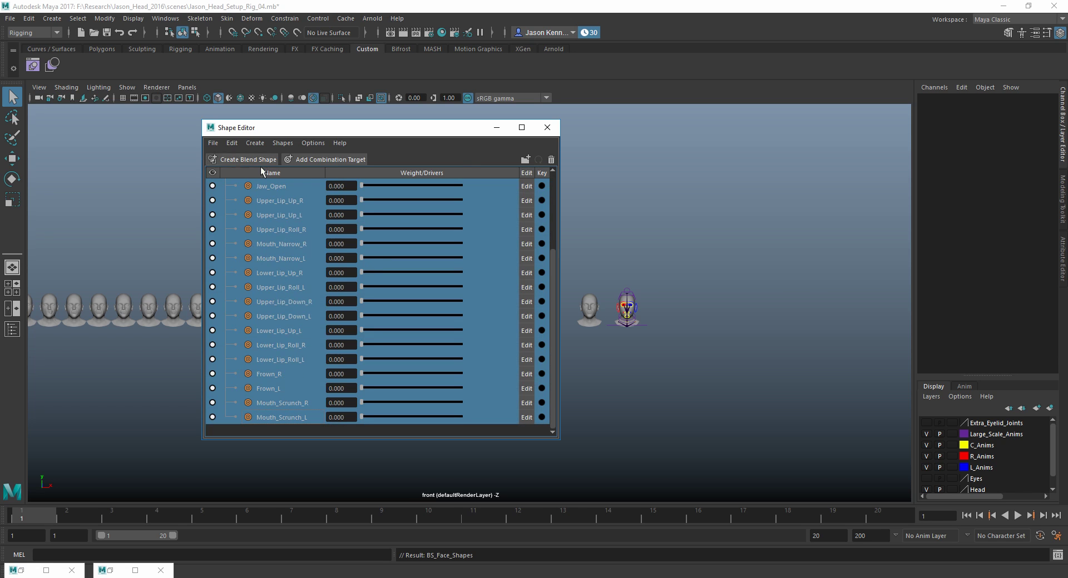
click(528, 161)
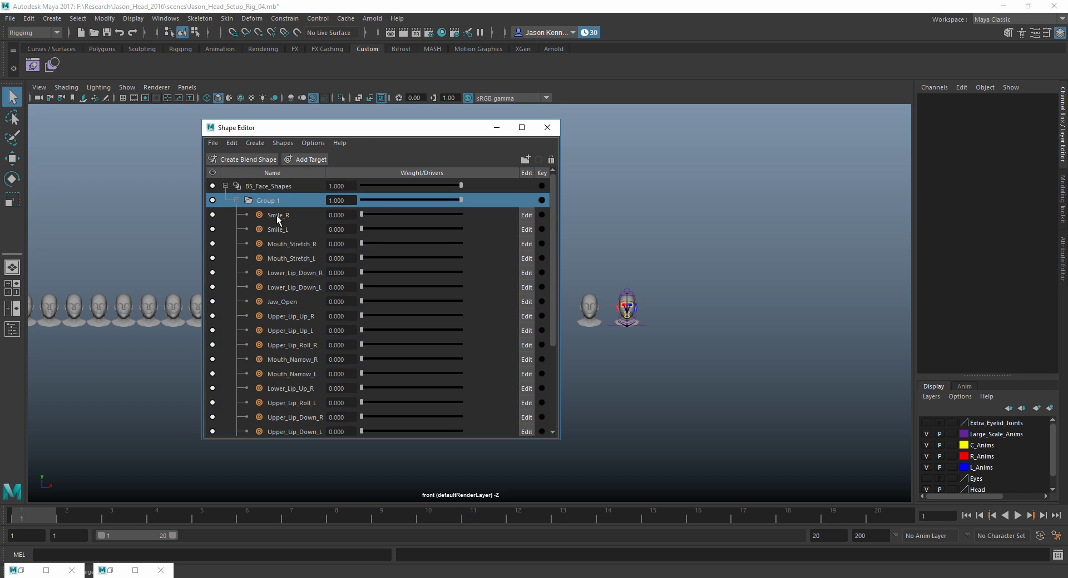
Rename the new target group as BS_Mouth_Shapes and collapse it.
scroll(278, 200, down, 2)
scroll(333, 262, up, 2)
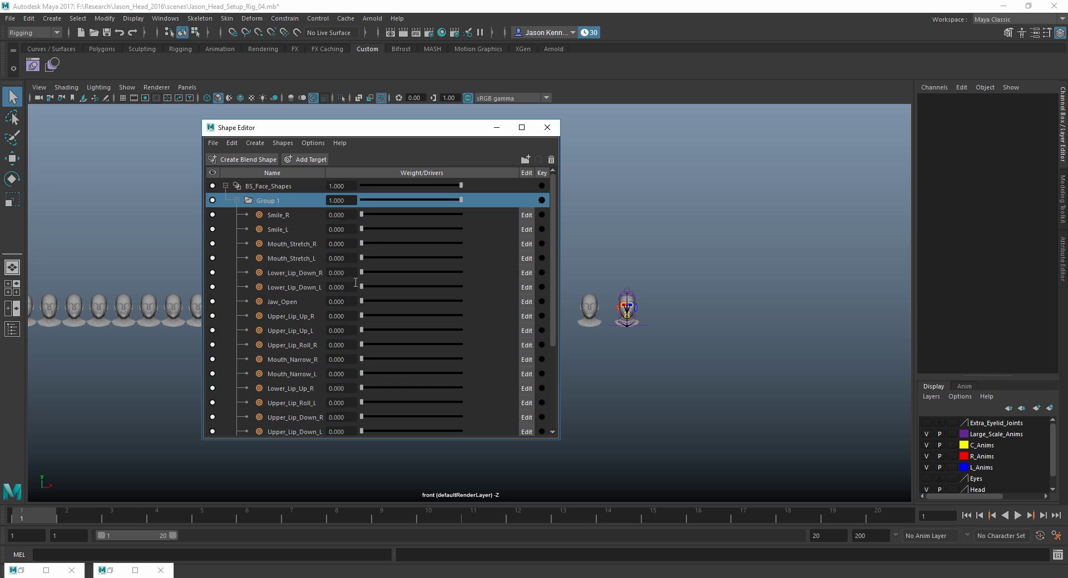
double_click(272, 204)
text(BS)
text(_Mouth_Shapes)
click(237, 200)
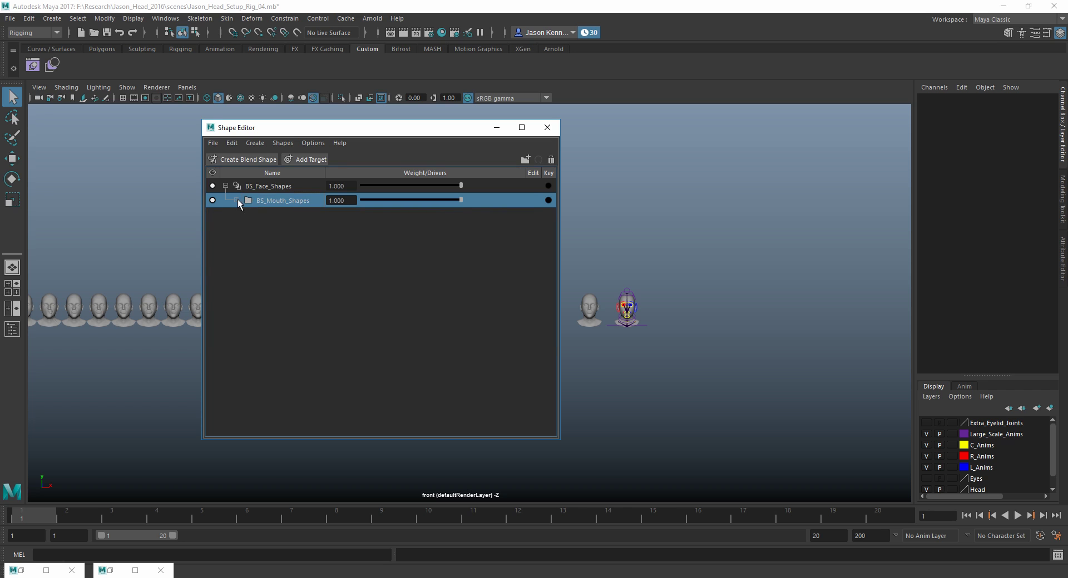
click(238, 199)
click(238, 199)
With BS_Face_Shapes active in the Shape Editor, select the four nostril heads and add the Receiver head last to the selection.
click(271, 188)
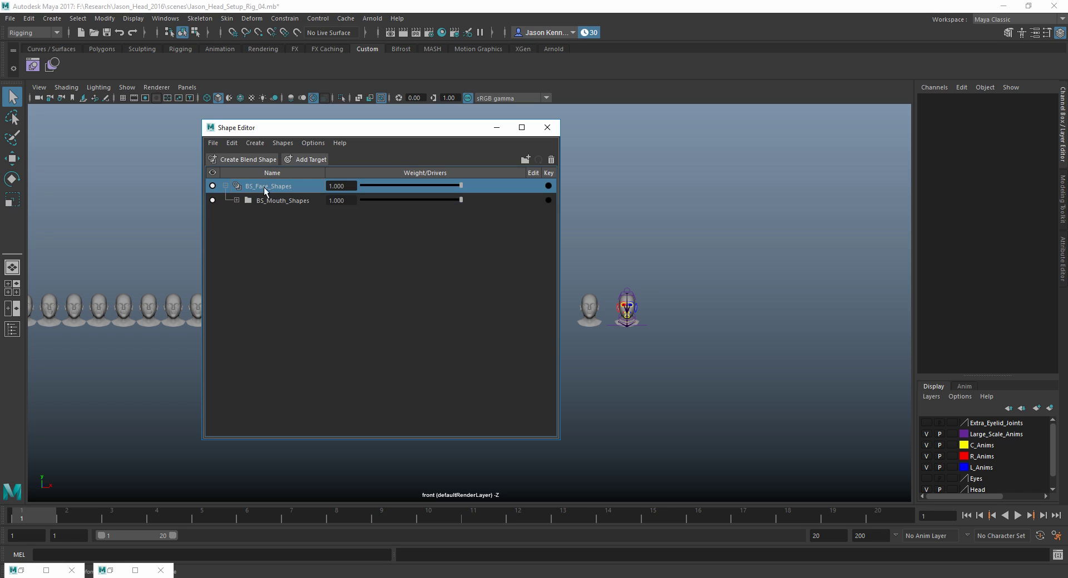
drag(334, 127, 920, 228)
drag(440, 263, 565, 280)
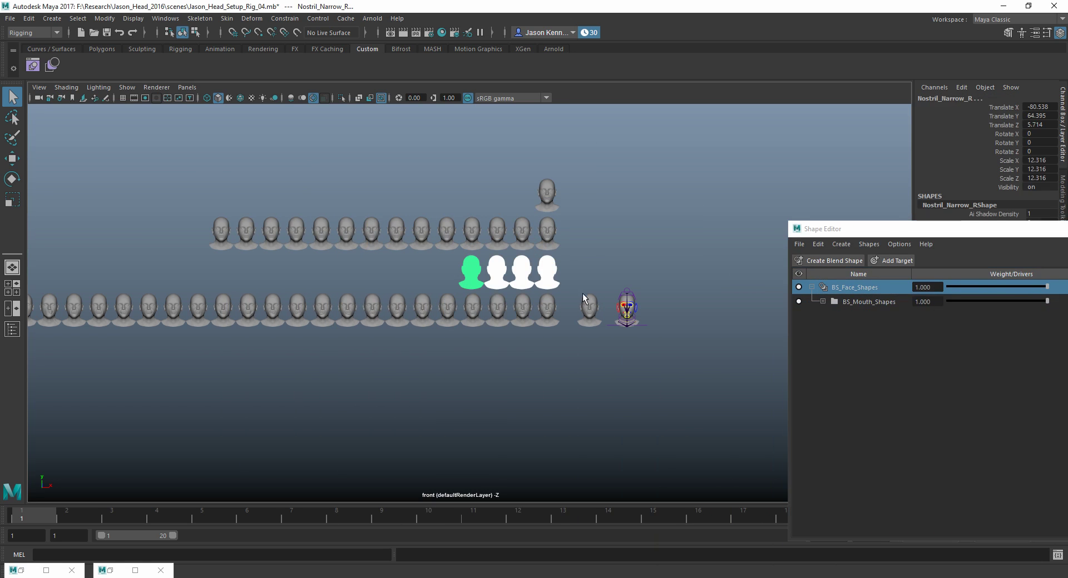
shift+click(589, 309)
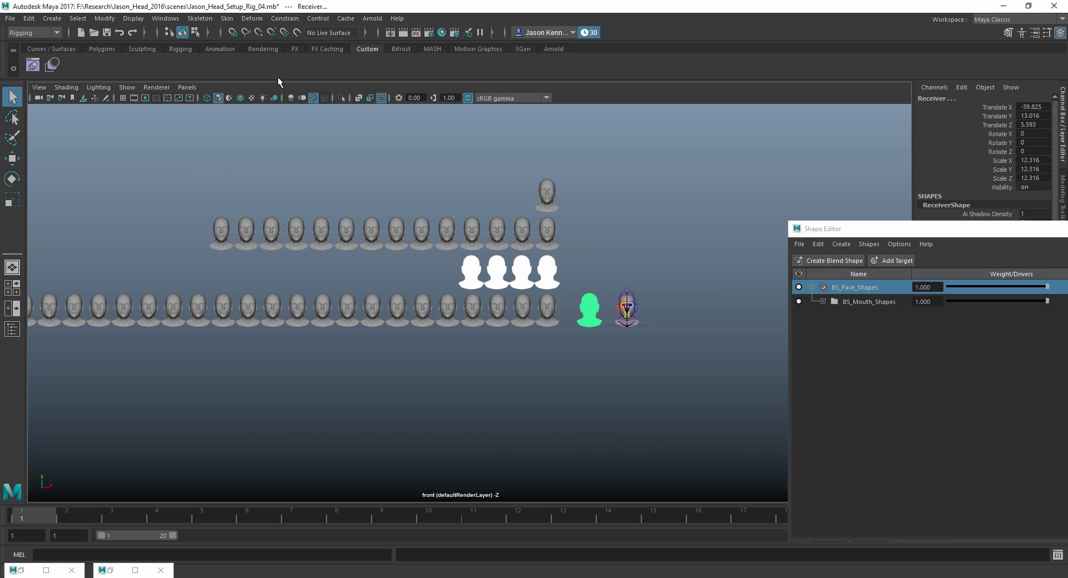
click(53, 65)
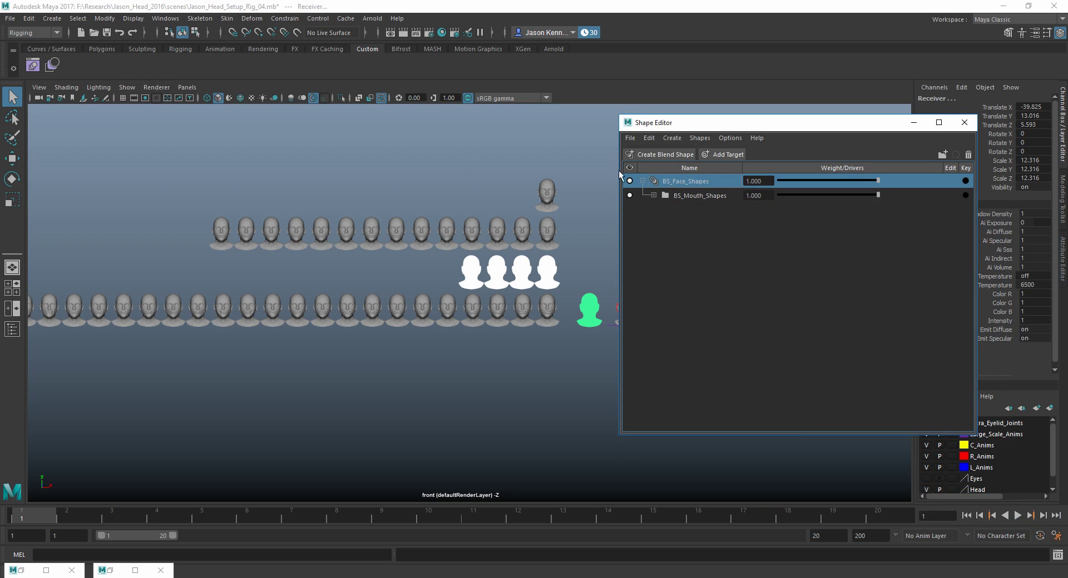
Add the selected nostril heads as targets of BS_Face_Shapes with type Automatic and Check topology on, and clear the selection.
click(660, 137)
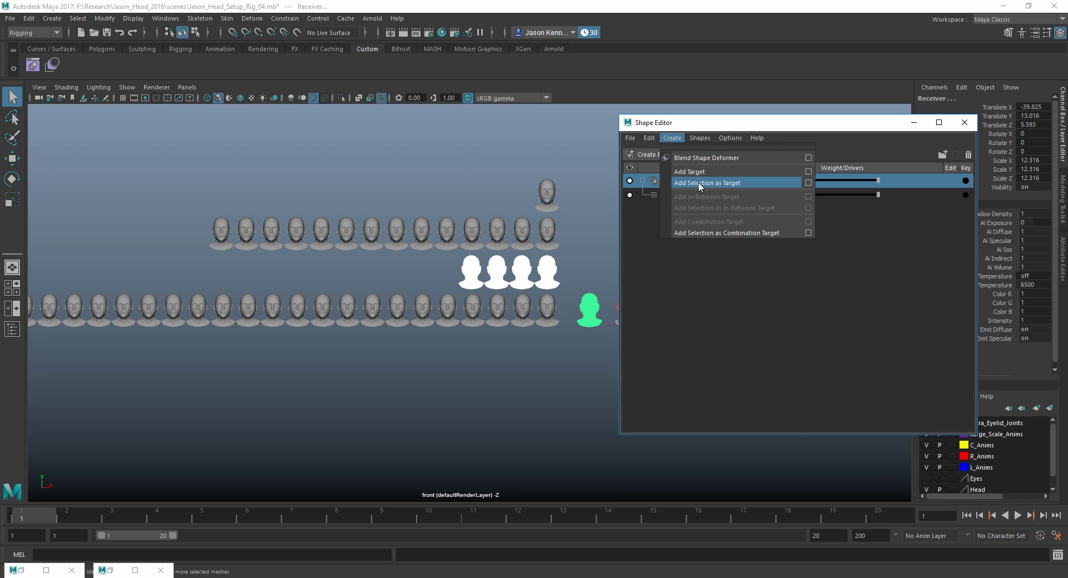
click(808, 183)
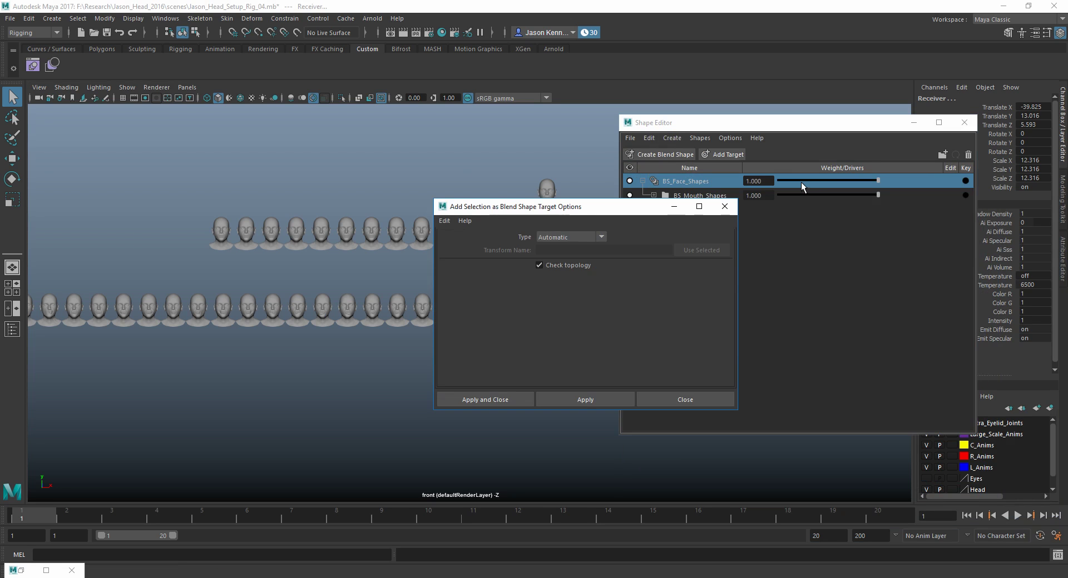
click(565, 236)
click(561, 240)
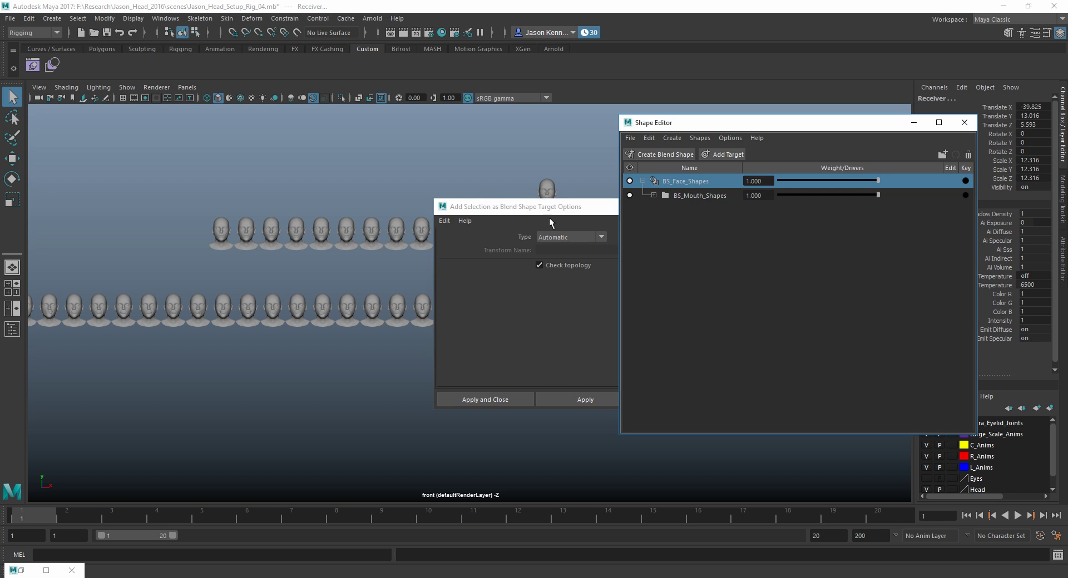
click(549, 218)
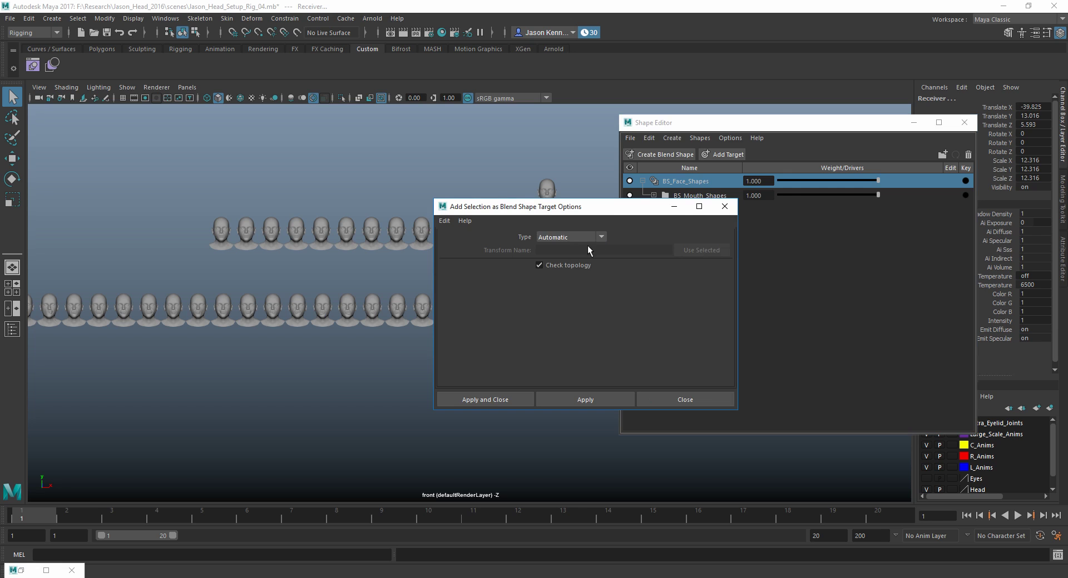
click(505, 395)
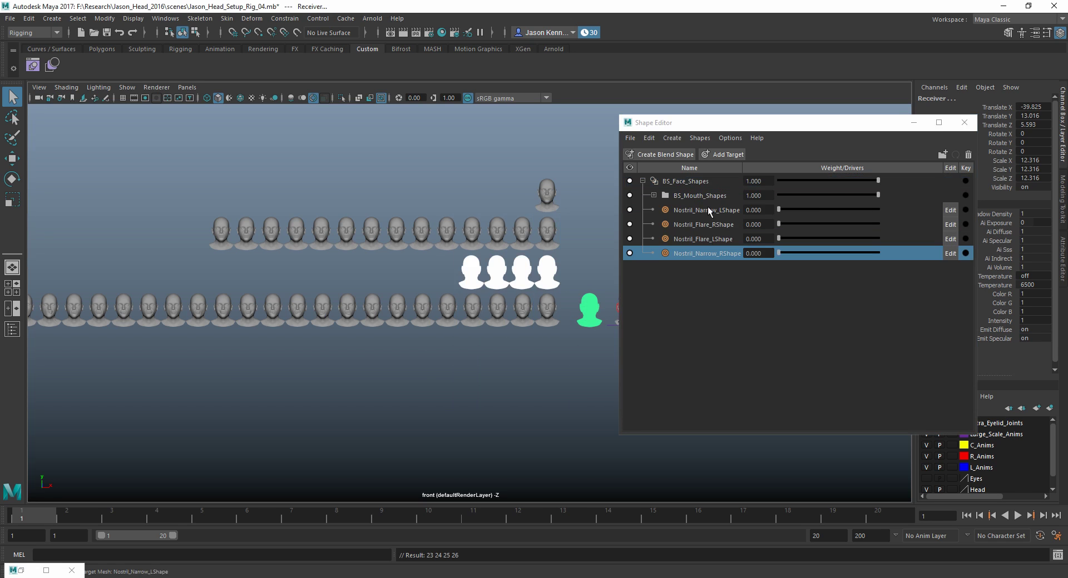
click(729, 289)
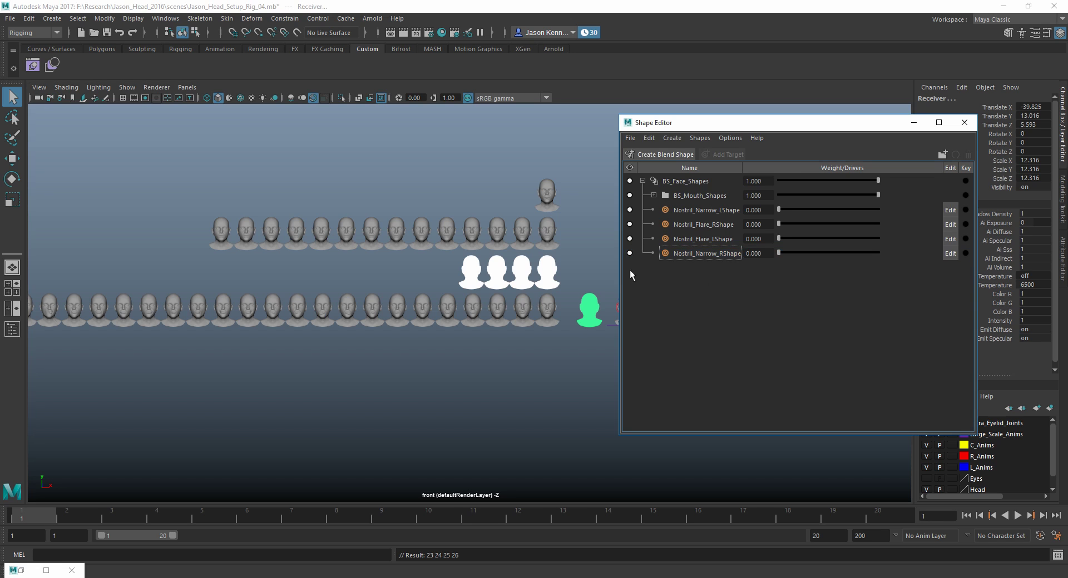
click(553, 347)
Group the four nostril targets from Nostril_Narrow_LShape to Nostril_Narrow_RShape, name the group BS_Nose_Shapes, and collapse it.
click(690, 216)
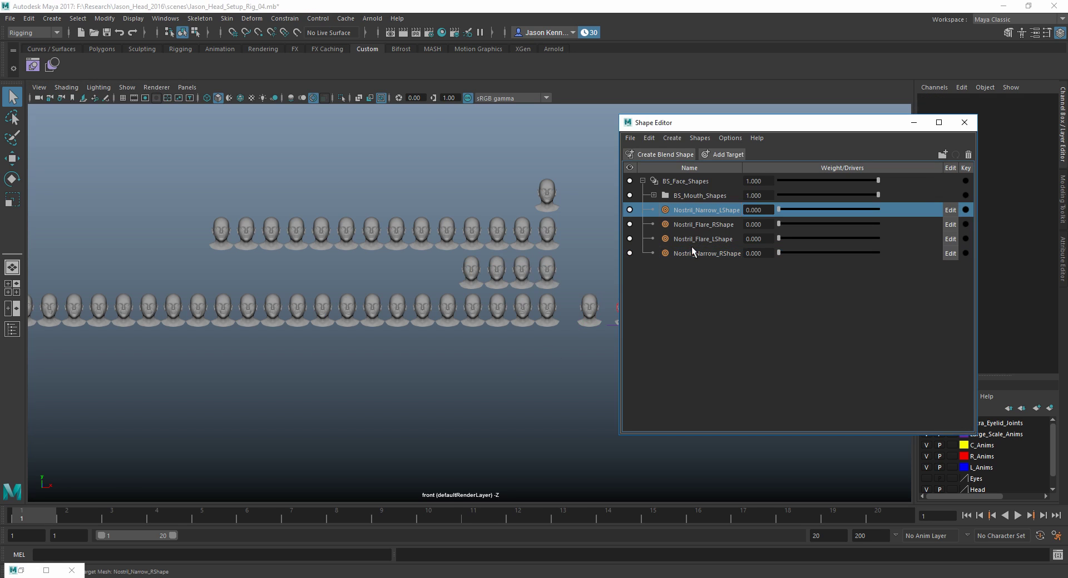
shift+click(692, 248)
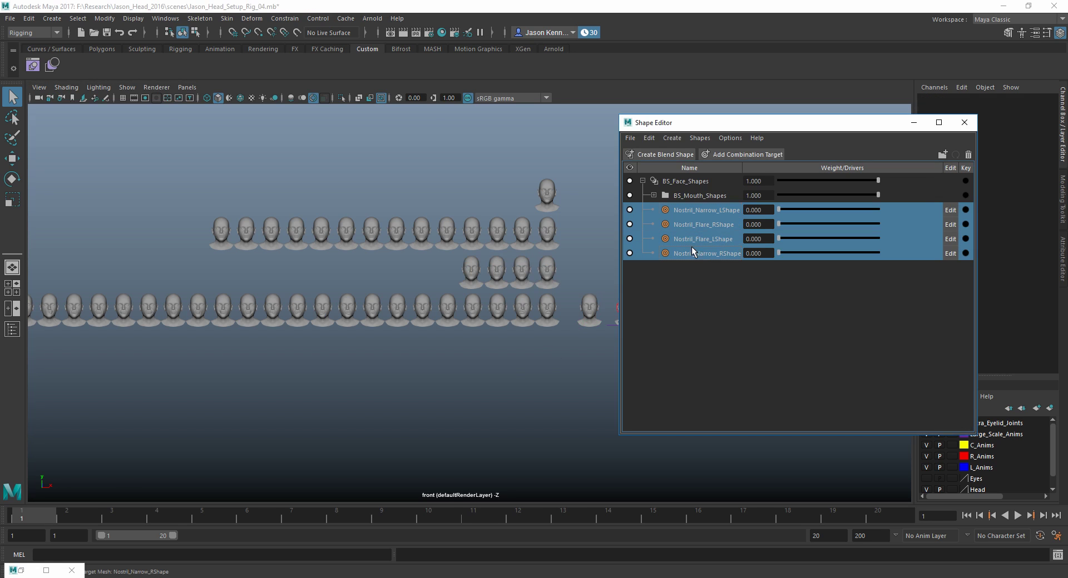
click(944, 156)
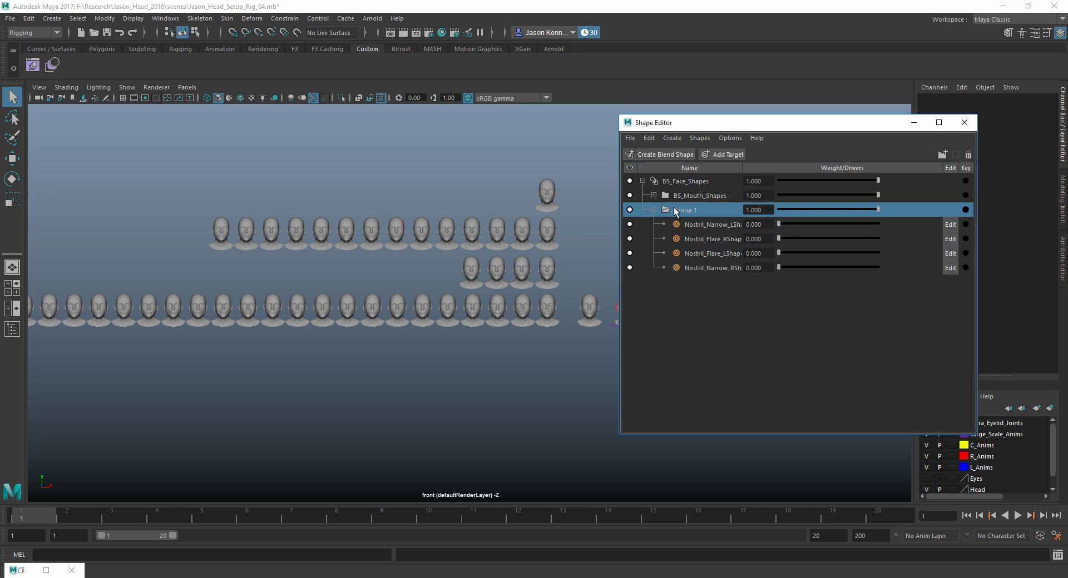
double_click(683, 211)
text(BS_Nose_Shapes)
click(654, 210)
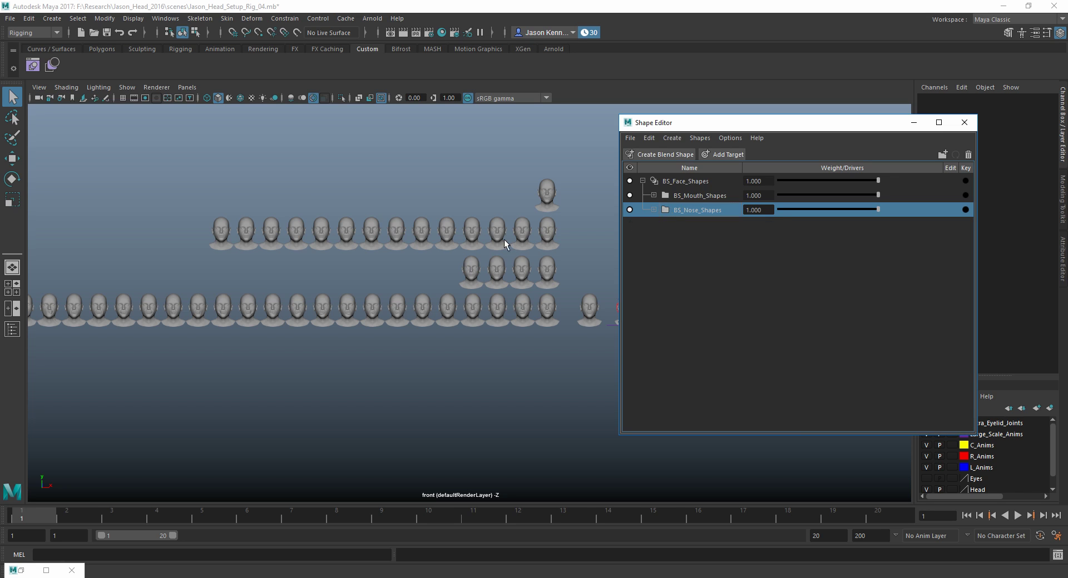
Add the row of fourteen eyelid and eyebrow heads to BS_Face_Shapes as targets.
drag(185, 217, 536, 251)
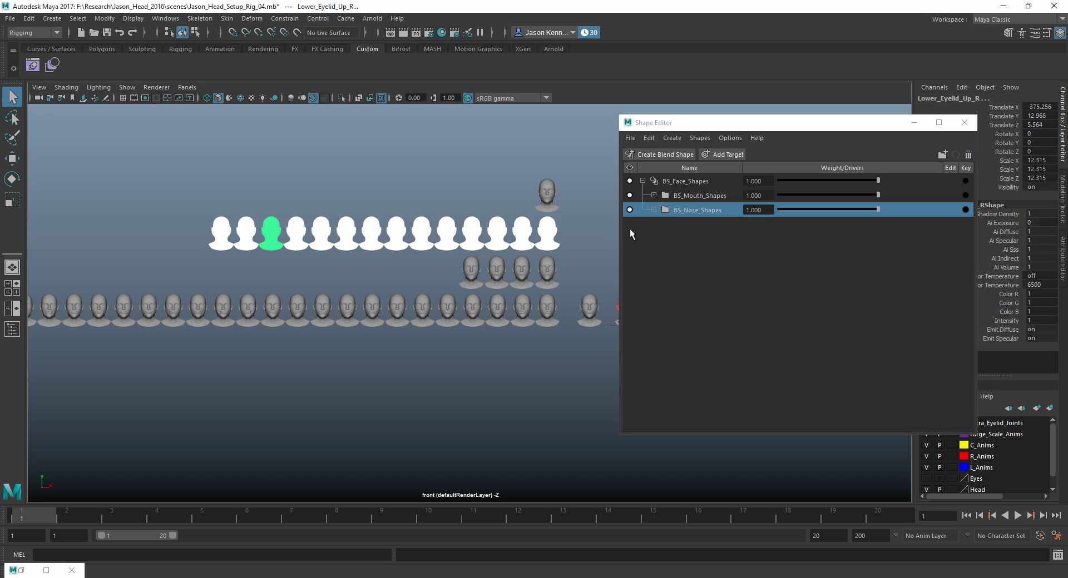
click(667, 180)
click(671, 138)
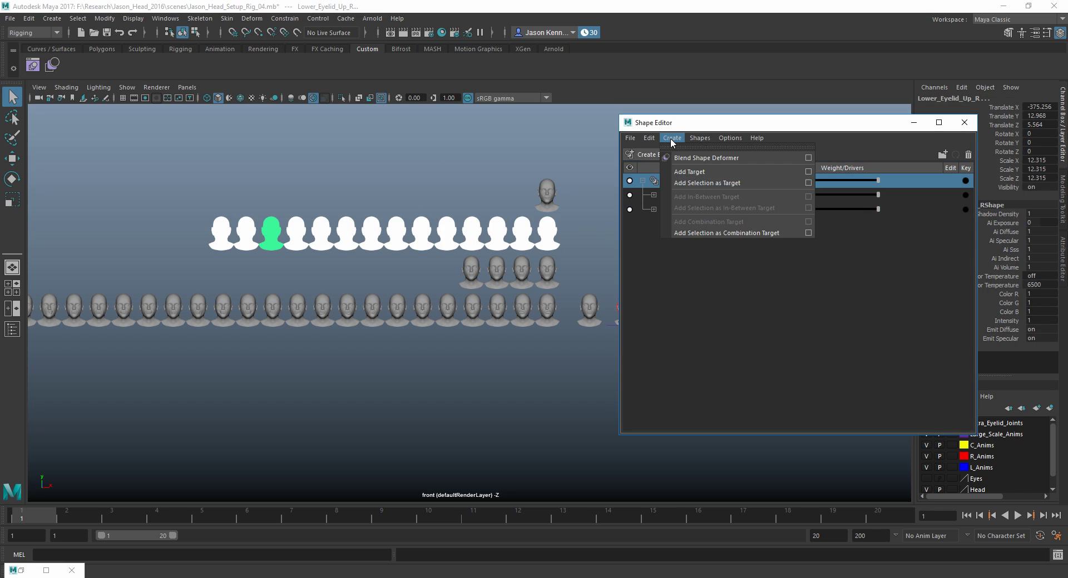
click(707, 183)
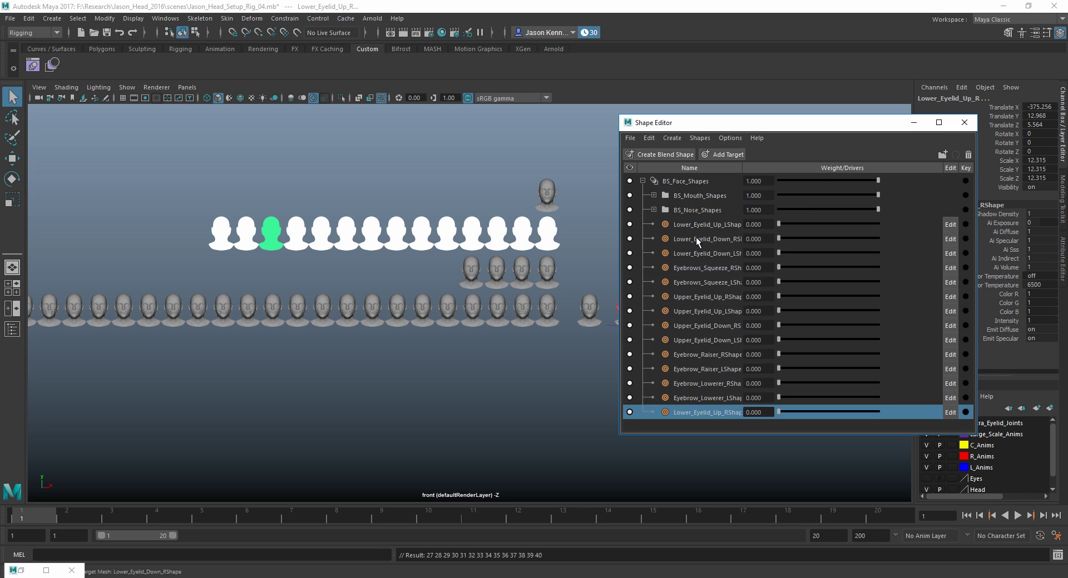
Group the new targets from Lower_Eyelid_Up_LShape to Lower_Eyelid_Up_RShape, name the group BS_Brow_Shapes, and collapse it.
click(696, 228)
shift+click(703, 412)
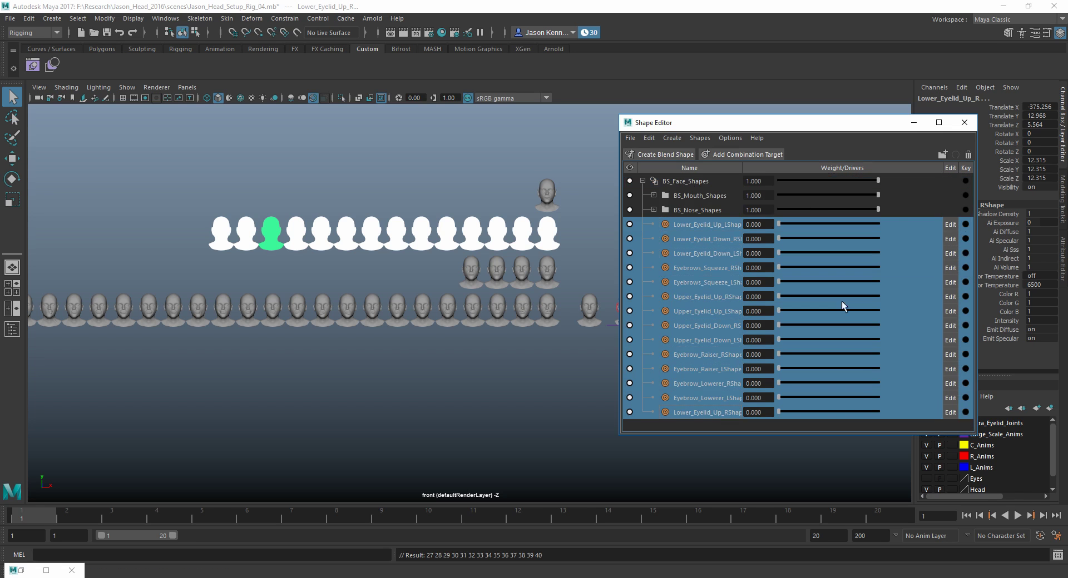
click(940, 155)
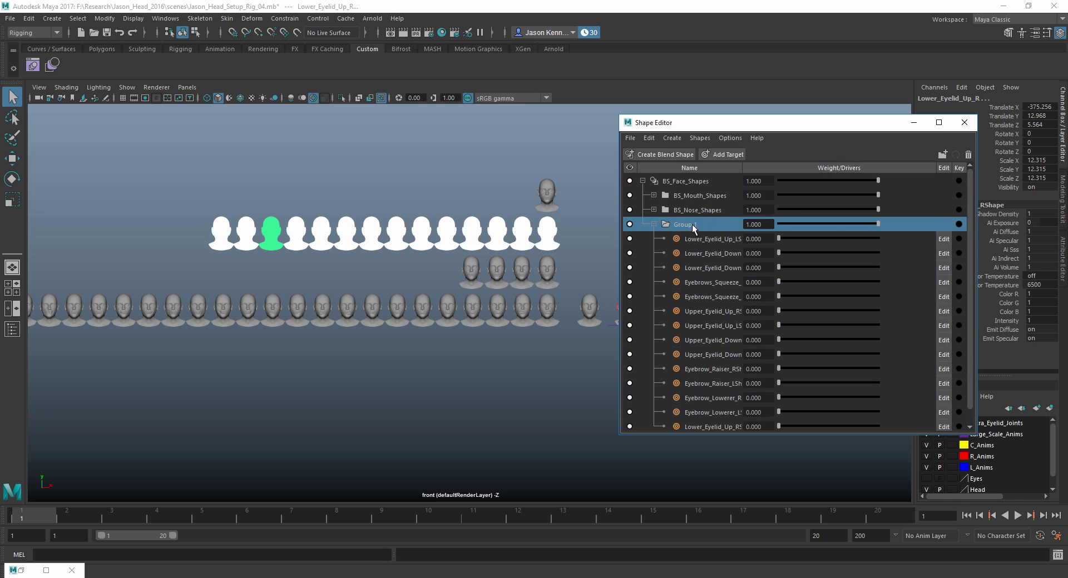
text(BS_Eye_Shapes)
key(Return)
click(653, 225)
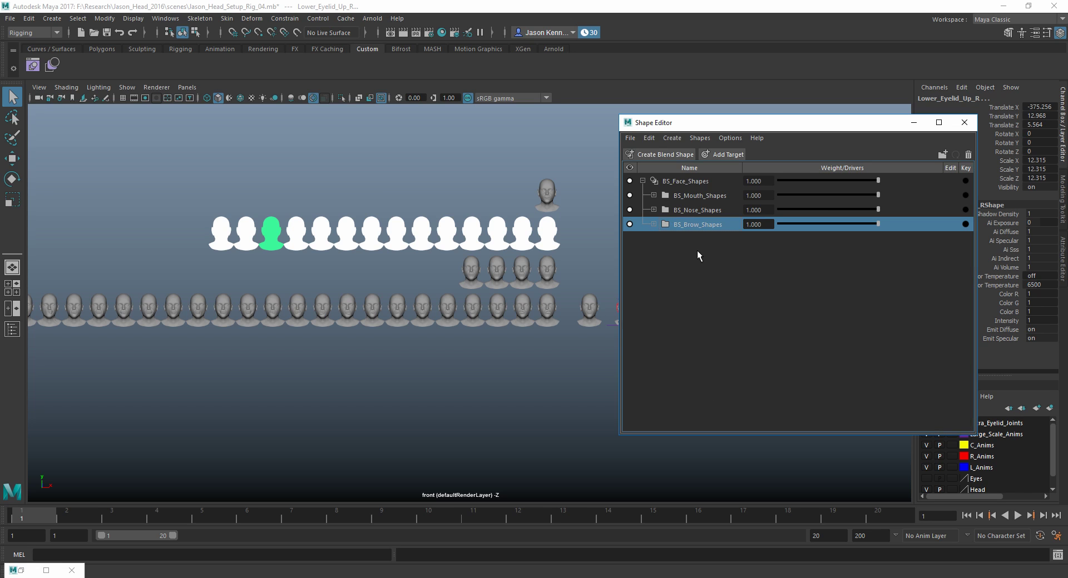
Add the single Asymmetrical_Detail head above the rows to BS_Face_Shapes as a target, and clear the selection.
click(579, 268)
alt+middle_drag(543, 255, 432, 233)
click(477, 182)
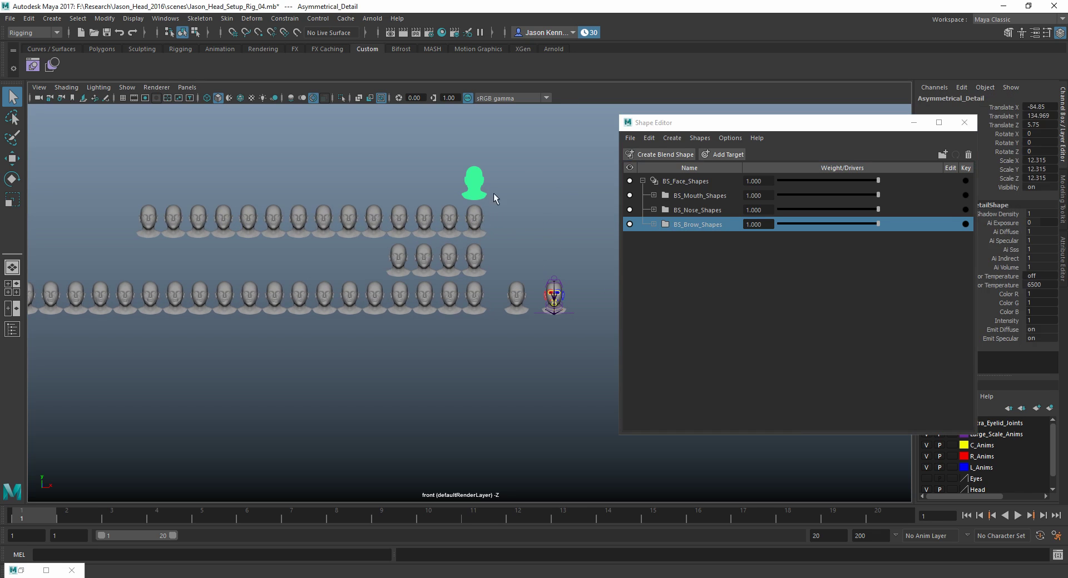
click(666, 182)
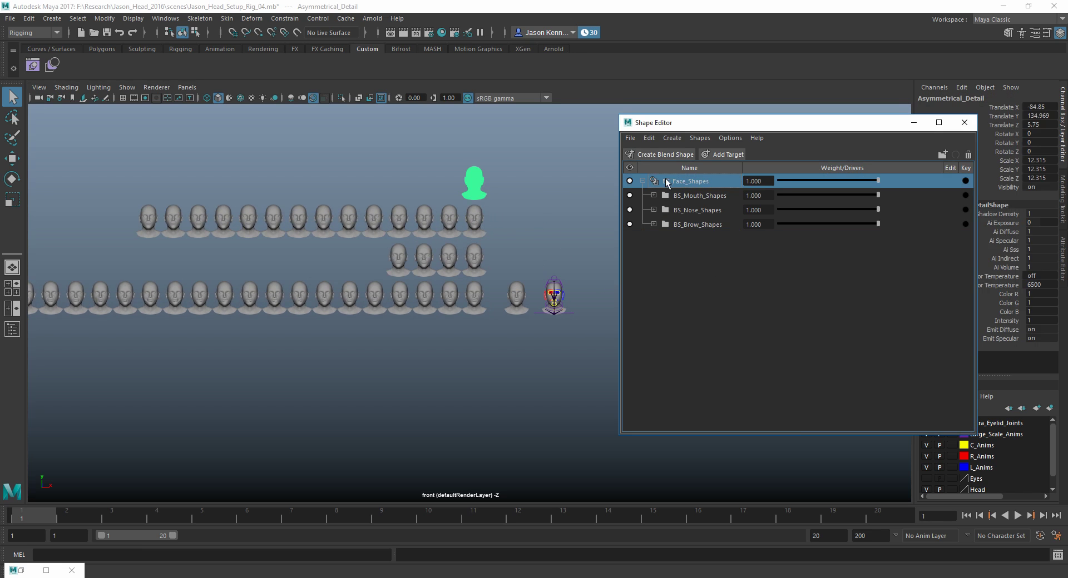
click(667, 139)
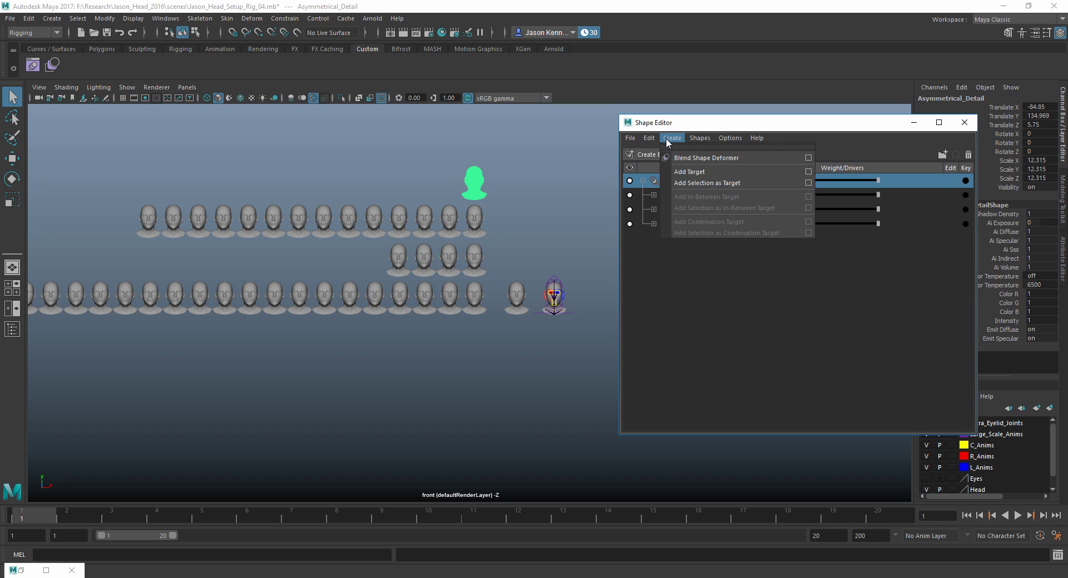
click(689, 179)
click(687, 269)
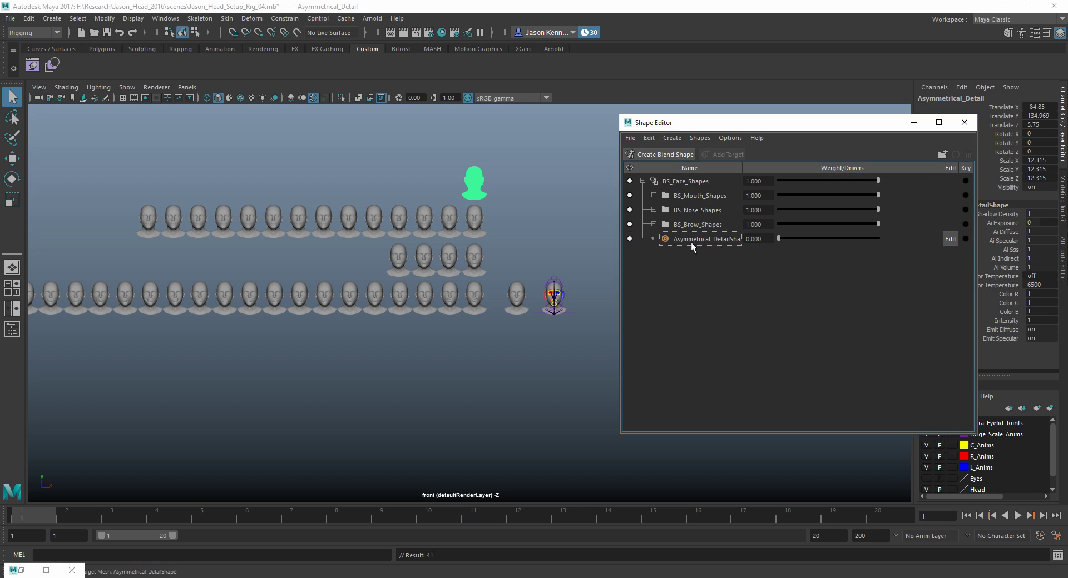
click(562, 220)
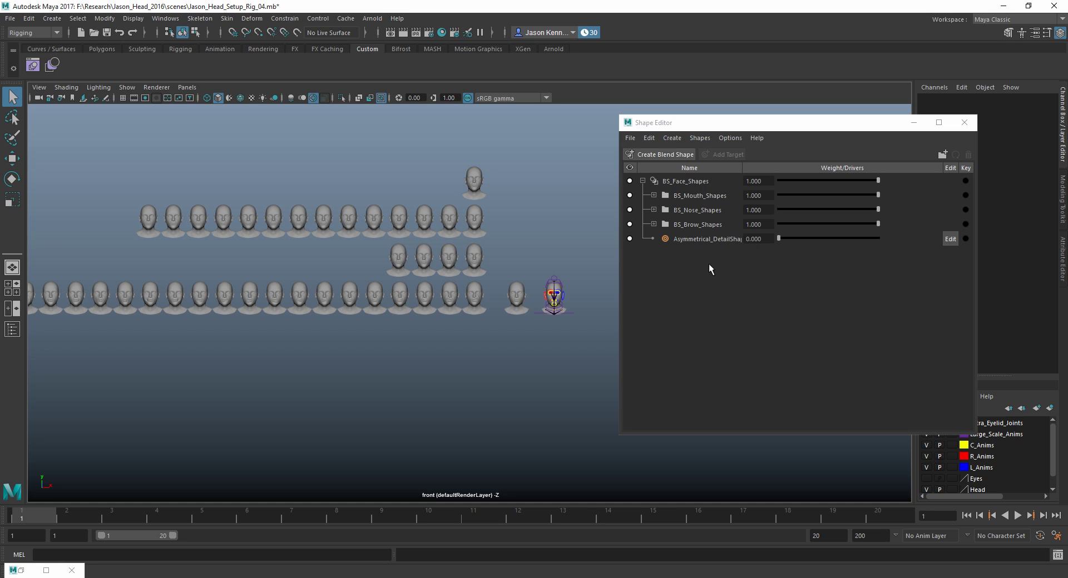
Expand BS_Brow_Shapes and set both Eyebrows_Squeeze targets and Upper_Eyelid_Up_RShape to 1.000 with the deformed head in close view.
click(653, 224)
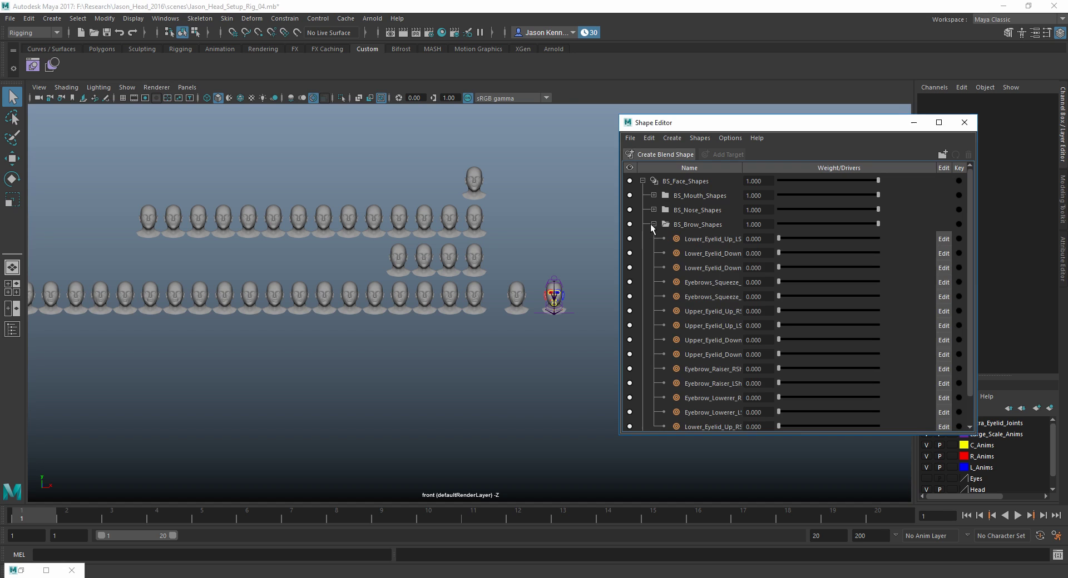
scroll(458, 311, up, 10)
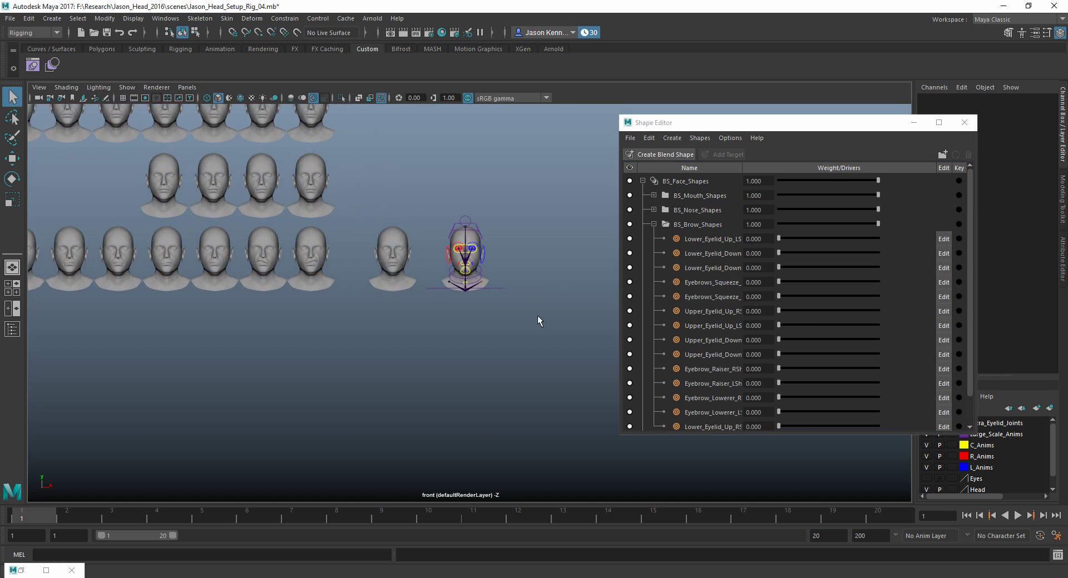
scroll(365, 281, up, 5)
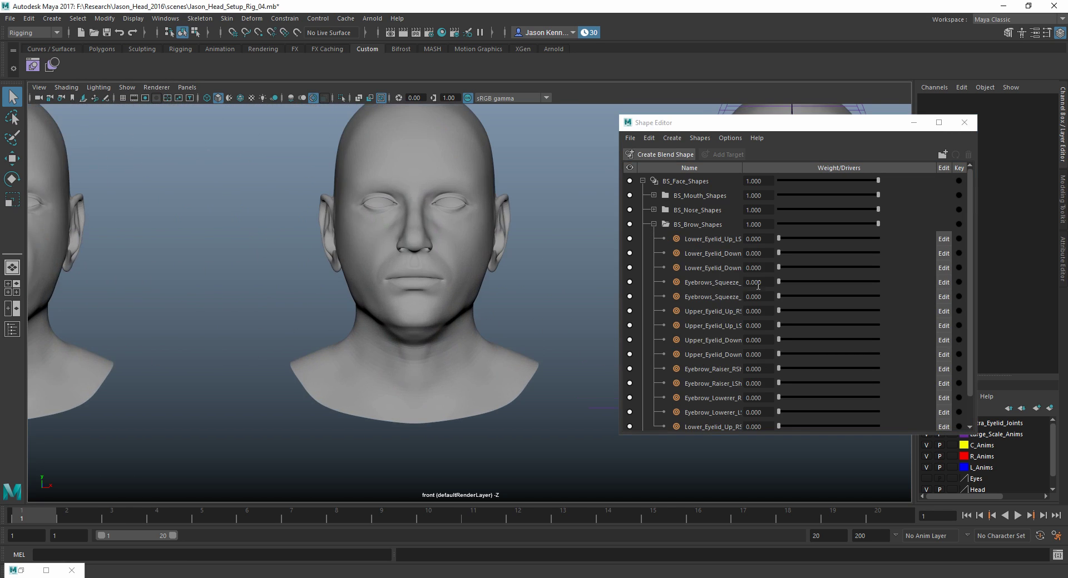
drag(779, 285, 859, 285)
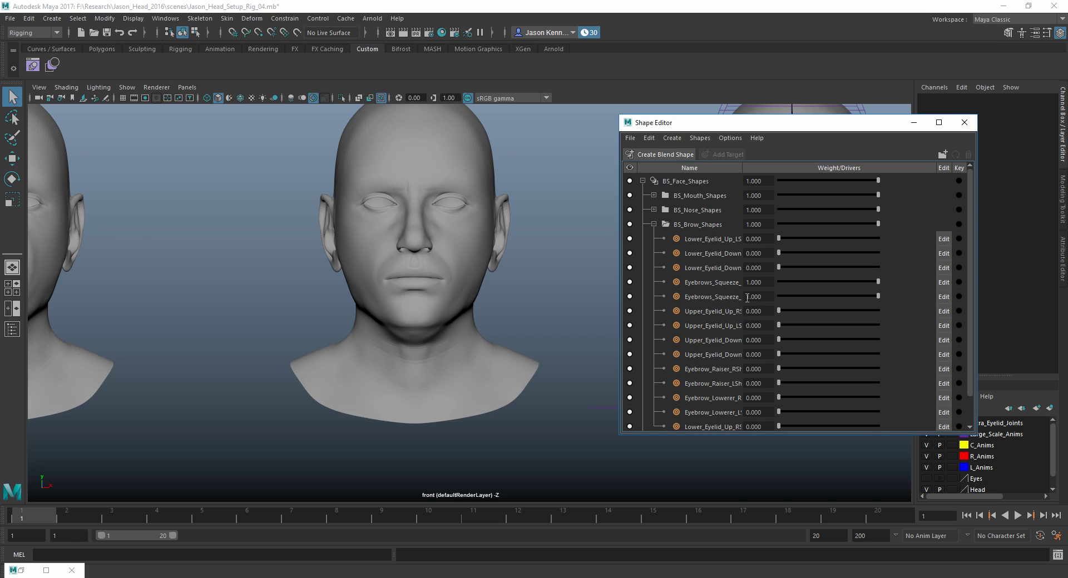
drag(855, 308, 881, 311)
Expand the nose and mouth groups and set Nostril_Narrow_LShape and Lower_Lip_Down_L to 1.000.
click(654, 210)
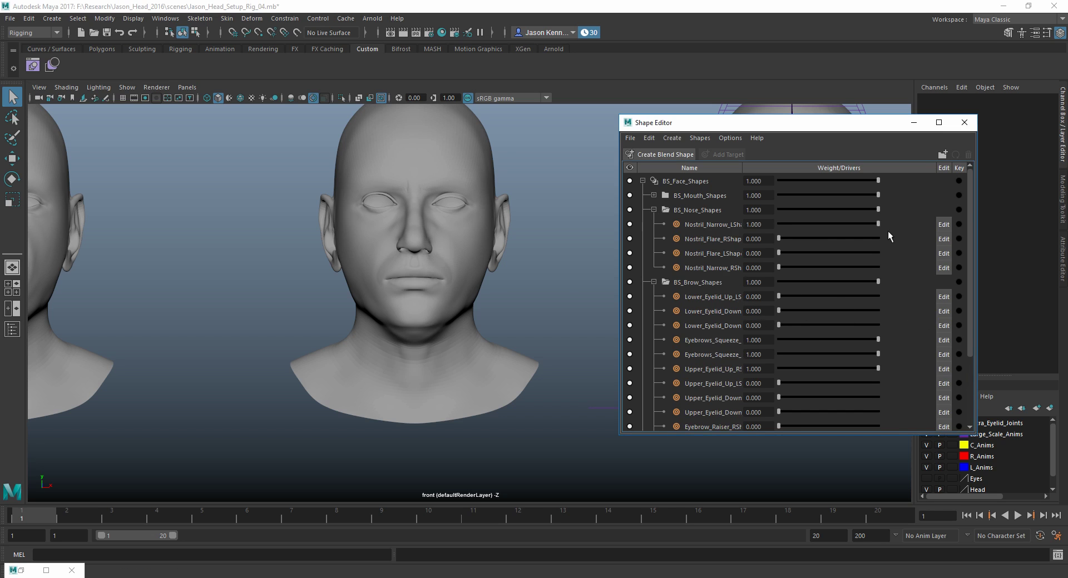
click(654, 195)
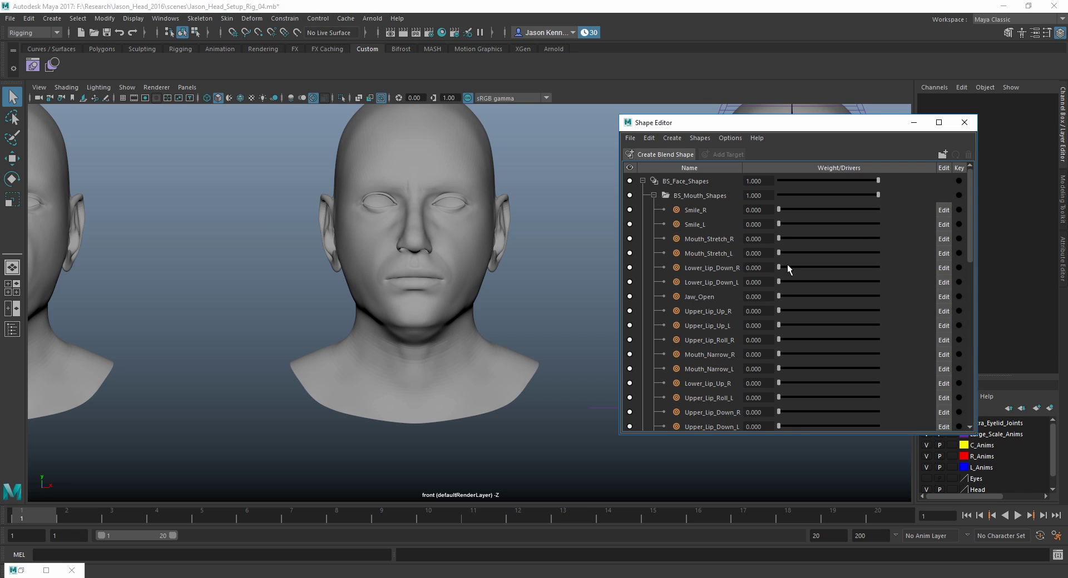
drag(779, 282, 926, 290)
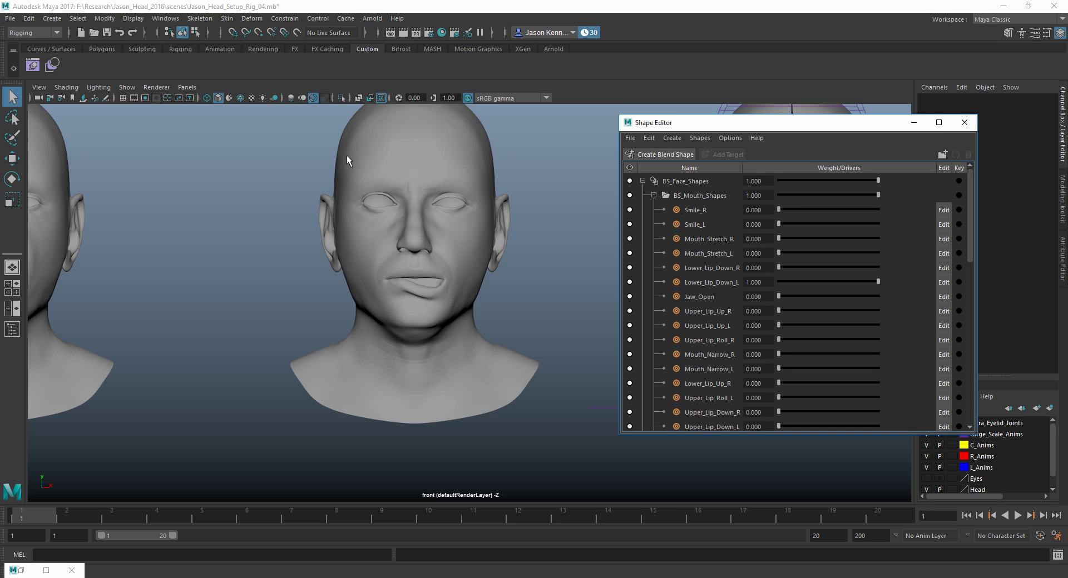
Collapse the mouth, nose and brow groups and test the overall BS_Face_Shapes weight, leaving it at 1.000.
click(654, 197)
click(654, 211)
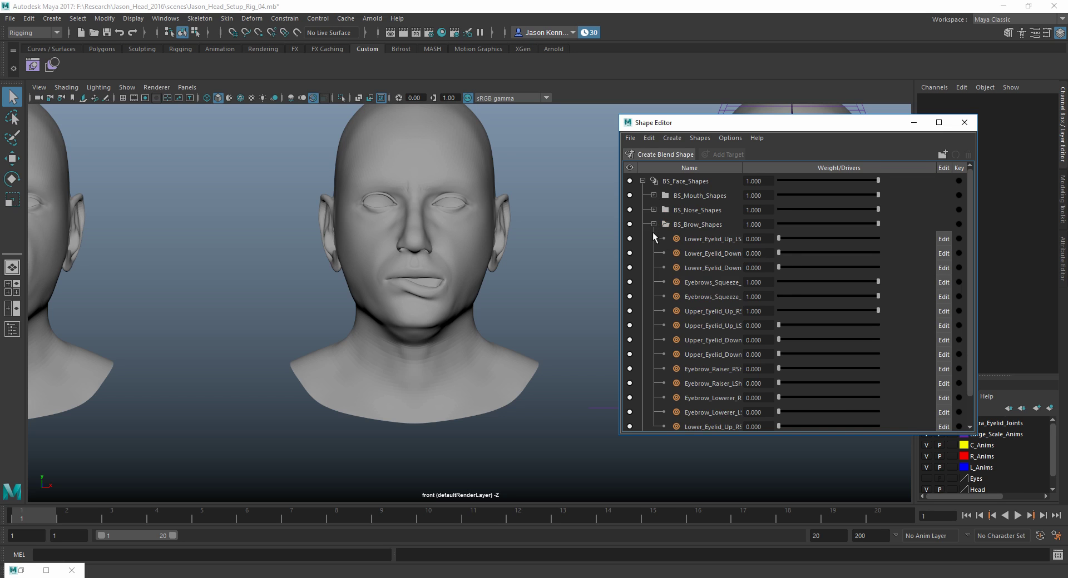
click(654, 224)
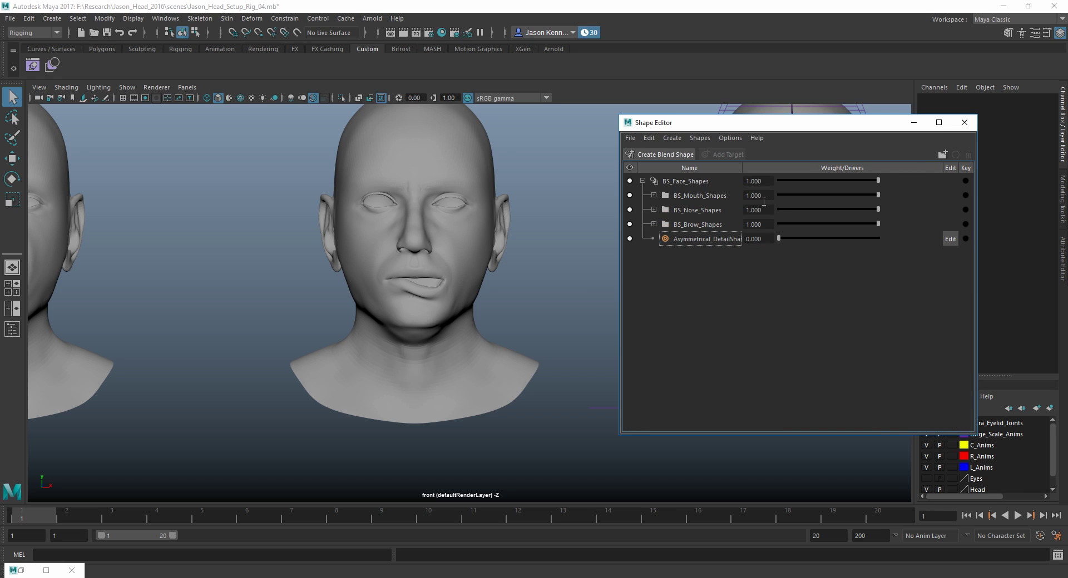
click(879, 180)
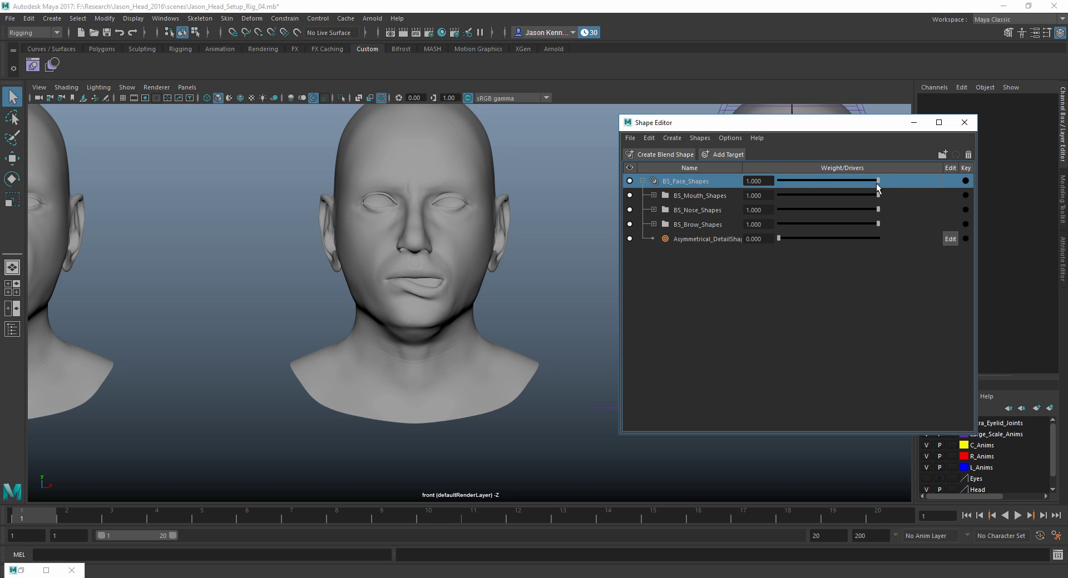
mouse_move(877, 187)
mouse_down()
mouse_move(767, 175)
mouse_move(879, 187)
mouse_up()
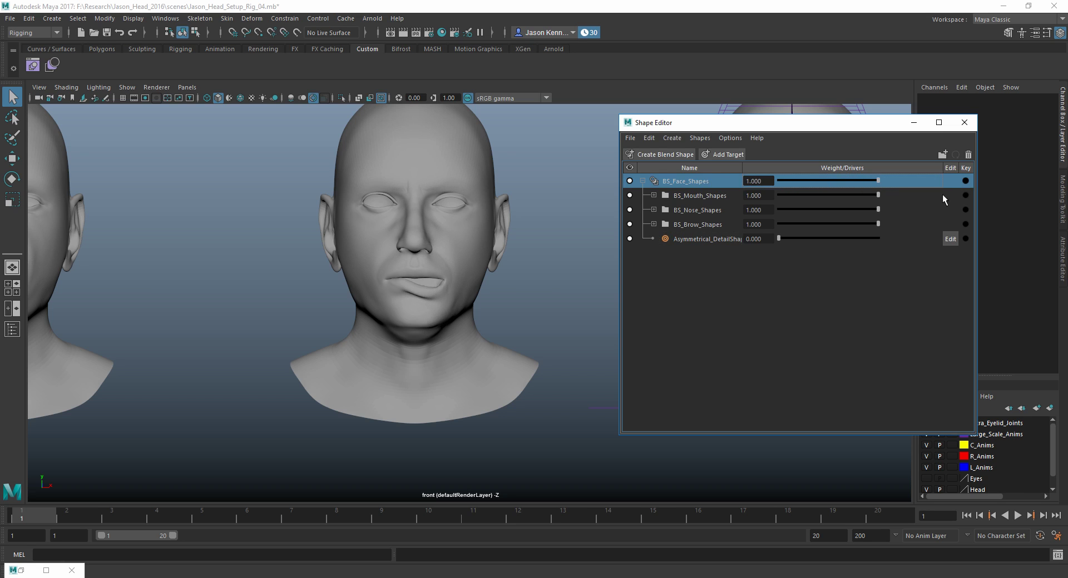
Expand BS_Mouth_Shapes and set Upper_Lip_Down_R and Frown_L to 1.000.
click(653, 195)
drag(778, 411, 870, 410)
scroll(829, 402, down, 2)
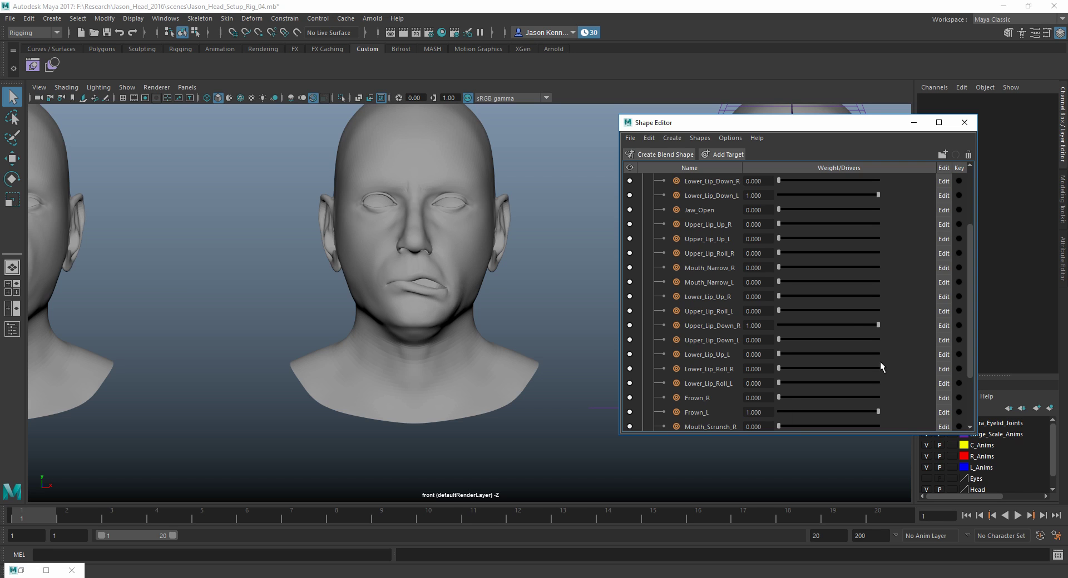
Test the BS_Mouth_Shapes group weight, leaving it at 1.000, and move the Shape Editor clear of the layer list.
scroll(862, 322, up, 2)
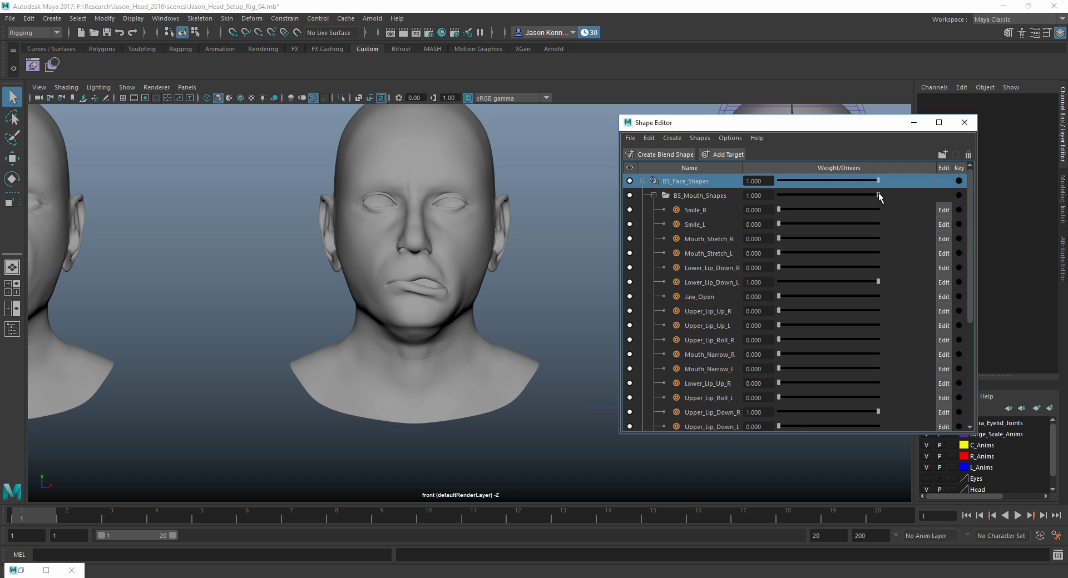
mouse_move(878, 192)
mouse_down()
mouse_move(784, 194)
mouse_move(890, 202)
mouse_up()
scroll(876, 280, down, 5)
scroll(876, 280, up, 5)
drag(833, 129, 770, 102)
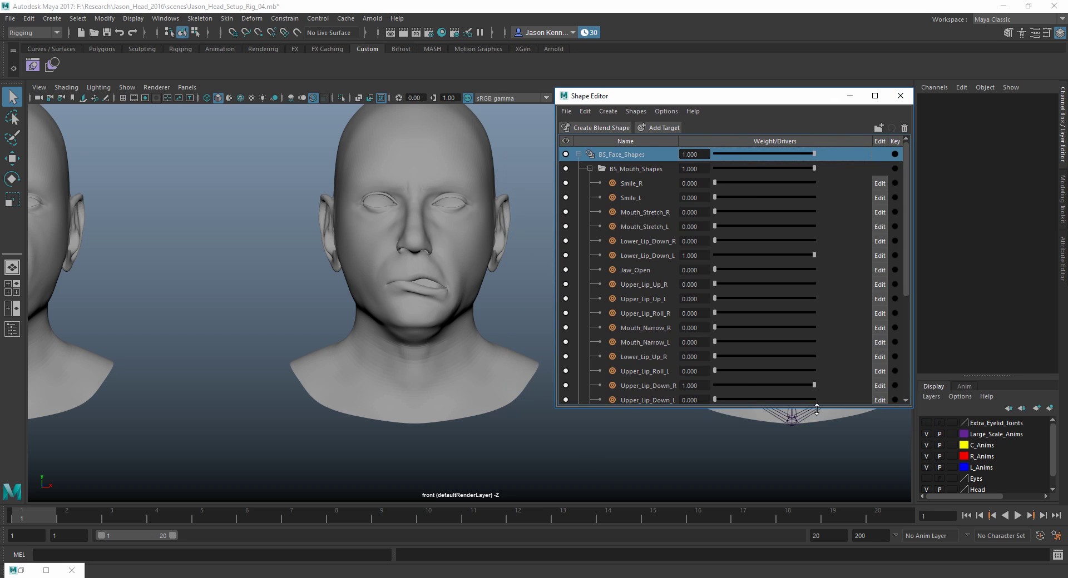